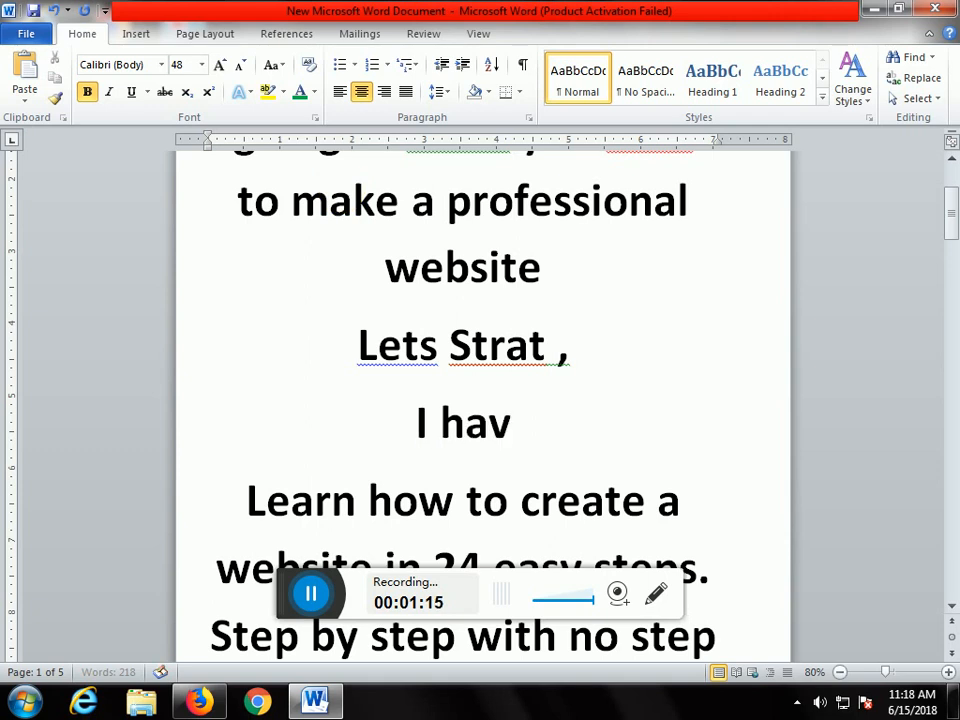
- Continue the intro after 'I have' with 'manage holl prosses in 24 steps', fixing typos
key("BackSpace")
key("BackSpace")
type("mang")
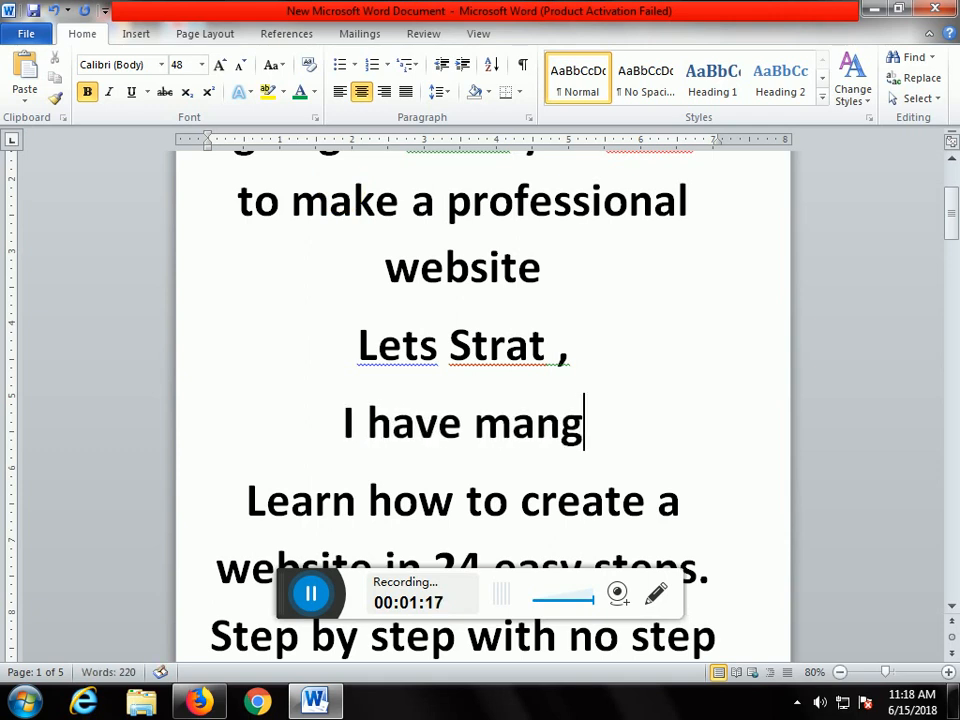
key("BackSpace")
type("age")
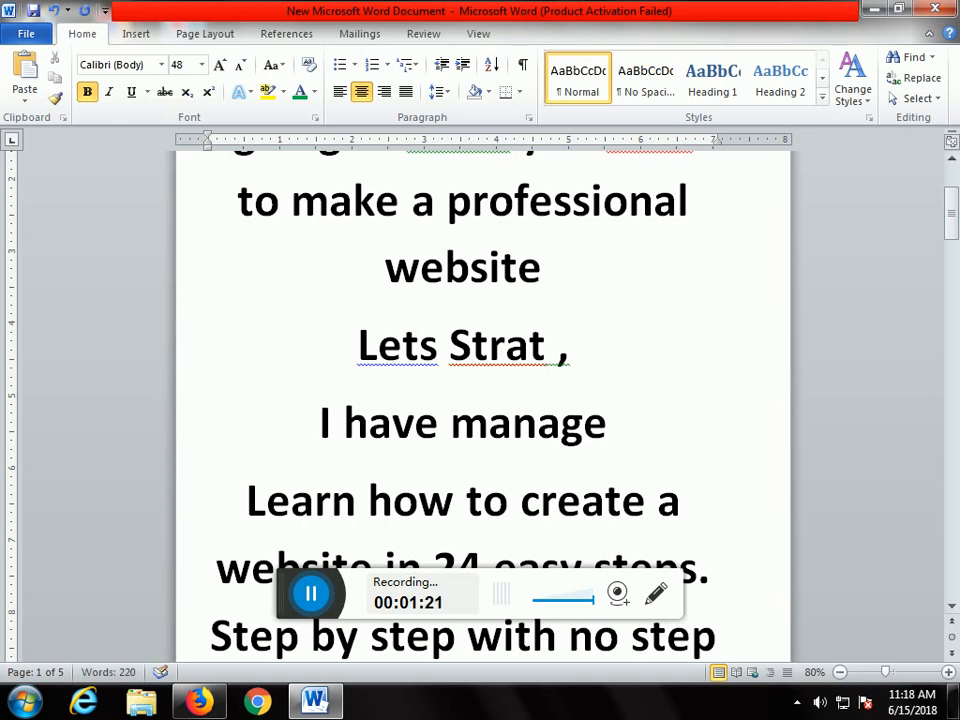
type(" hool")
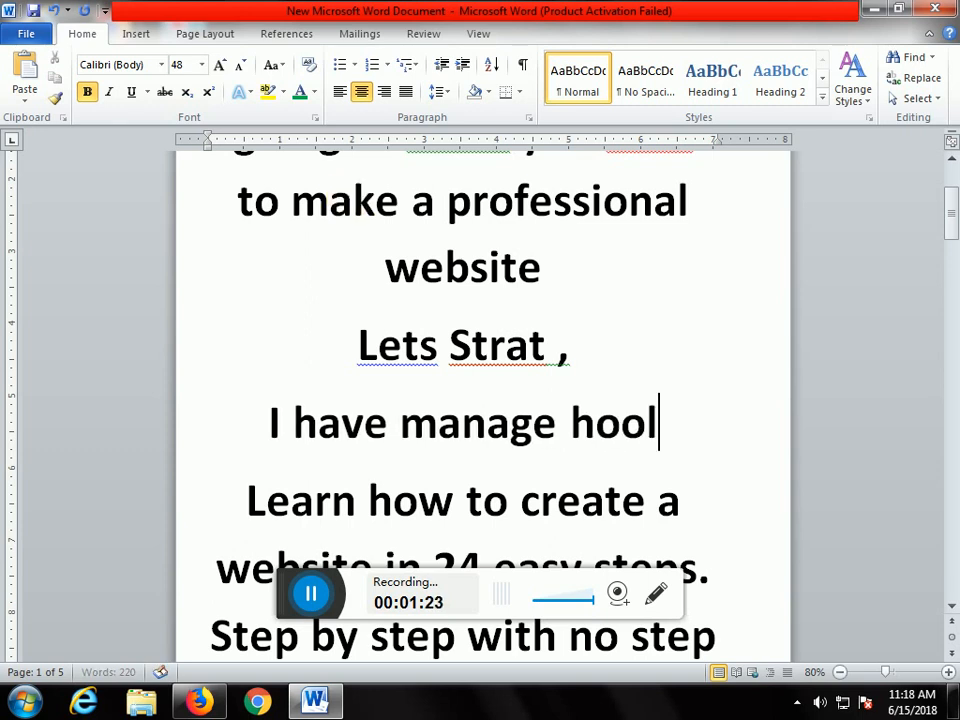
key("BackSpace")
key("BackSpace")
type("ll p")
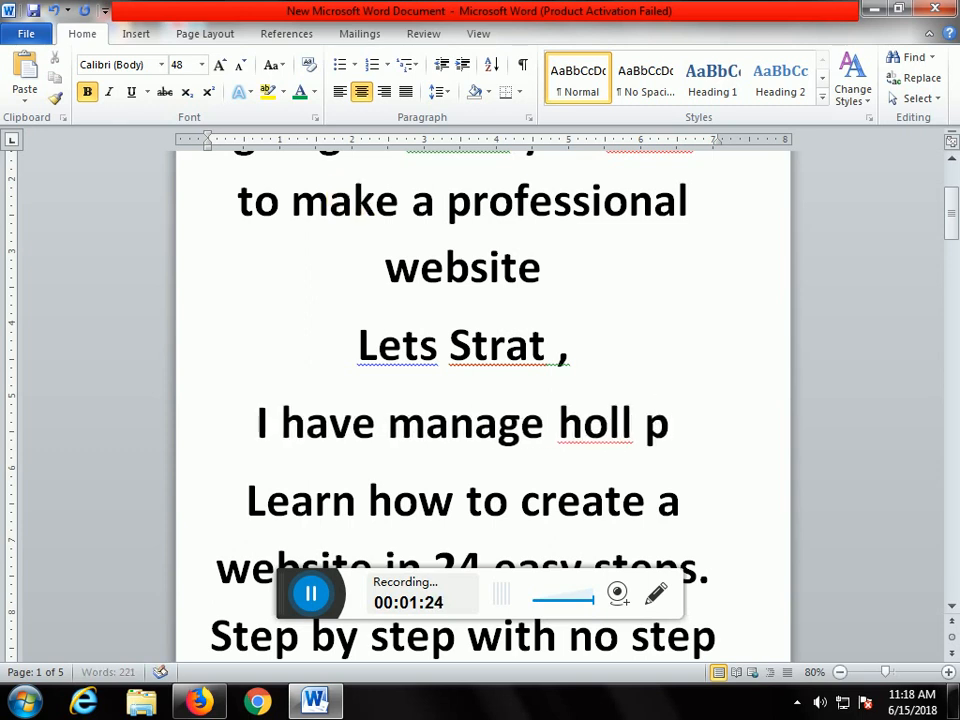
type("ross")
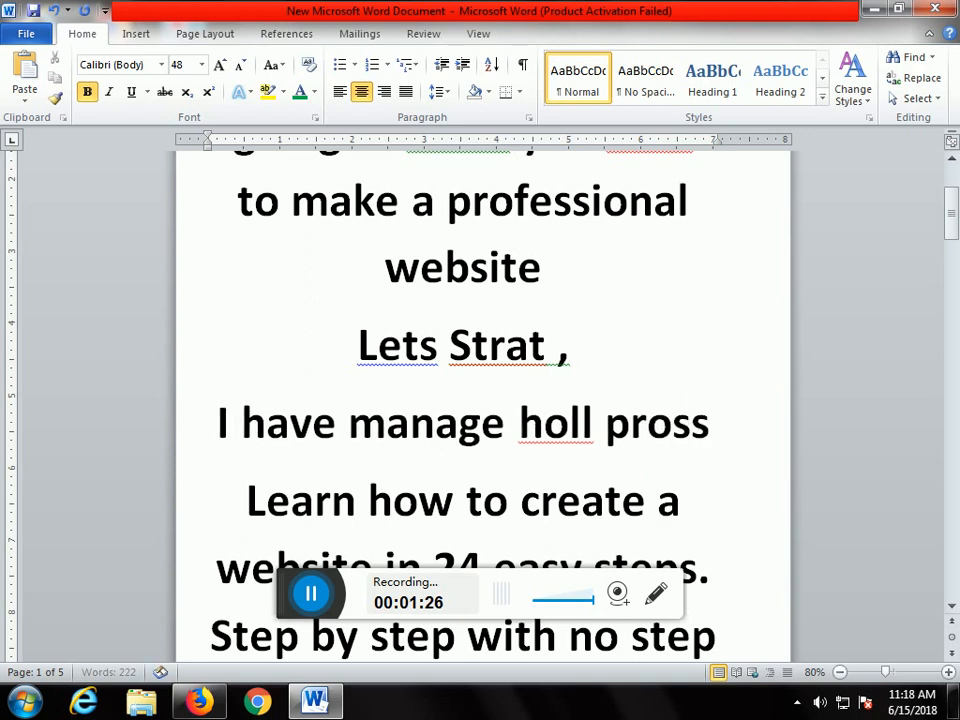
type("es i")
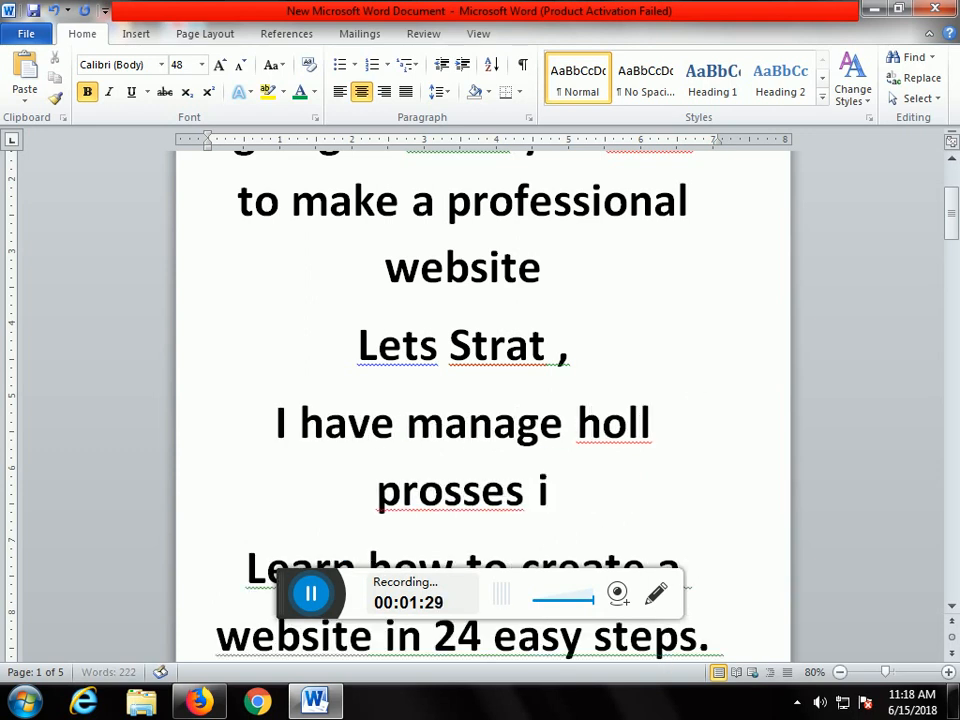
type("n 24")
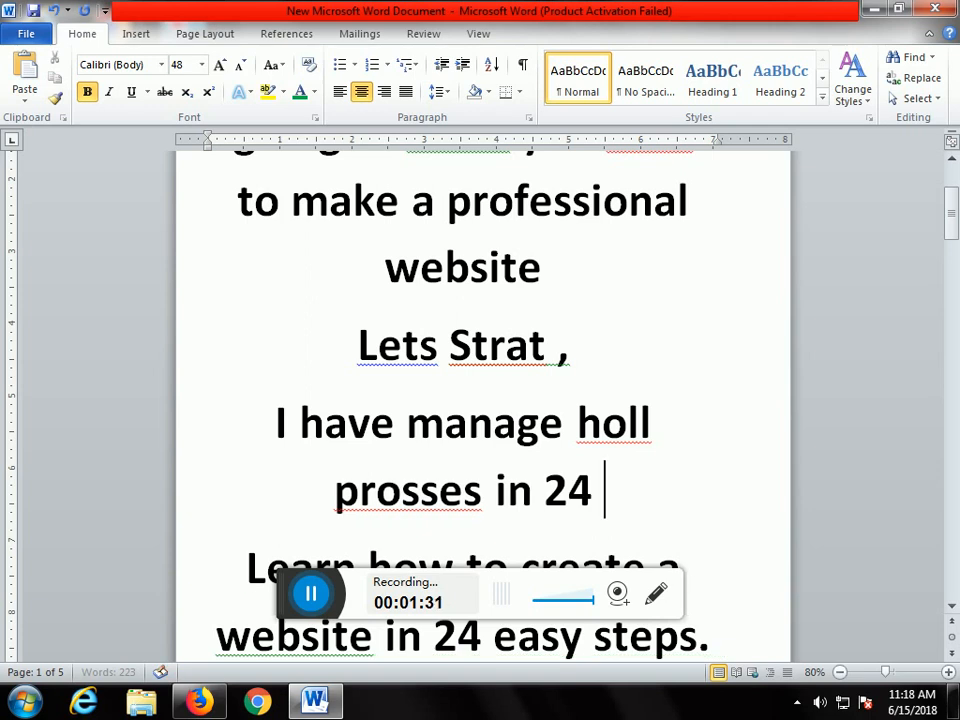
type(" steps")
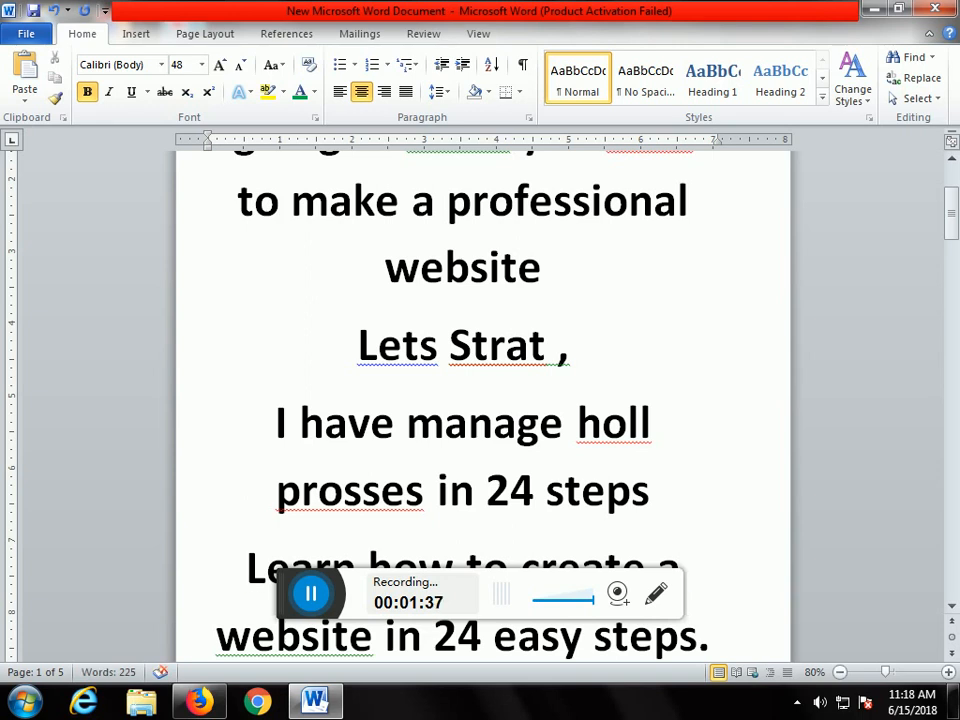
type(" do")
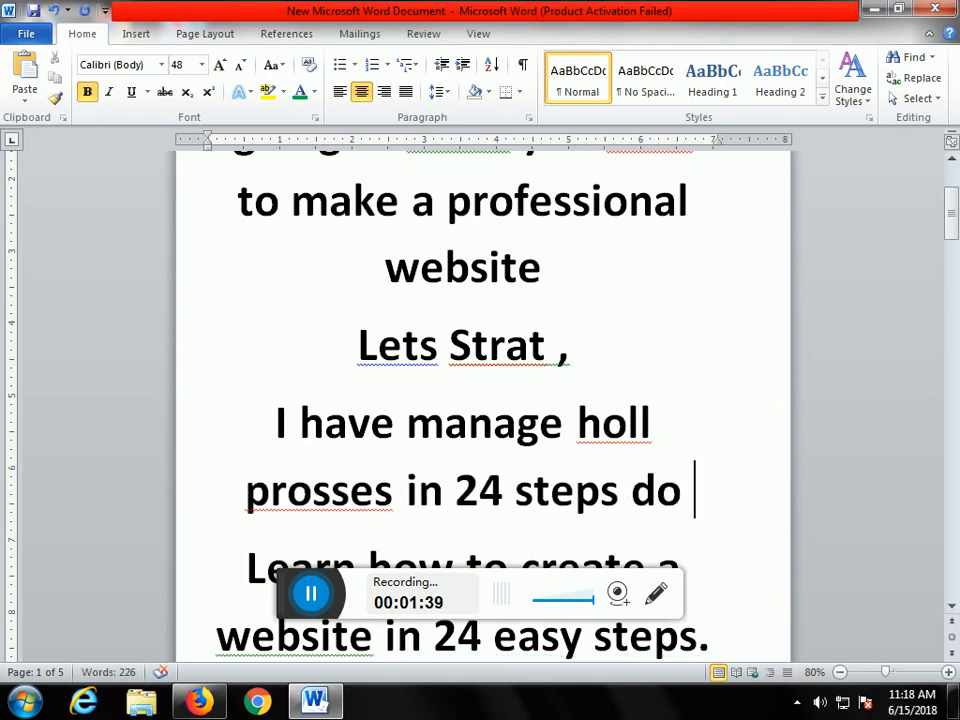
key("BackSpace")
key("BackSpace")
key("BackSpace")
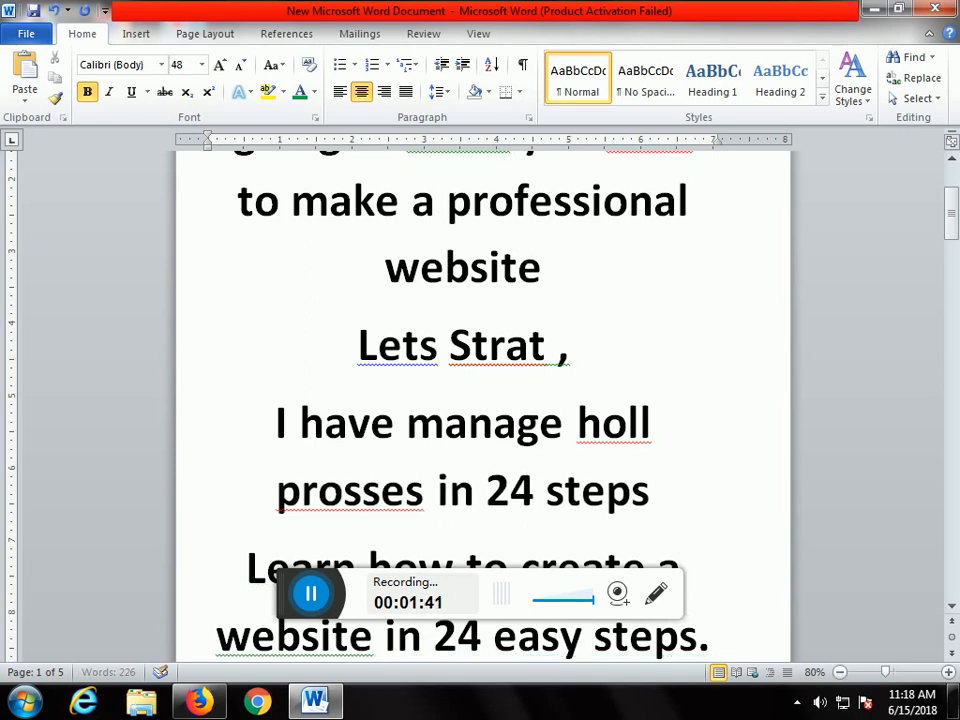
type("a")
key("BackSpace")
- Finish the line with 'followe me and make a website'
type("fol")
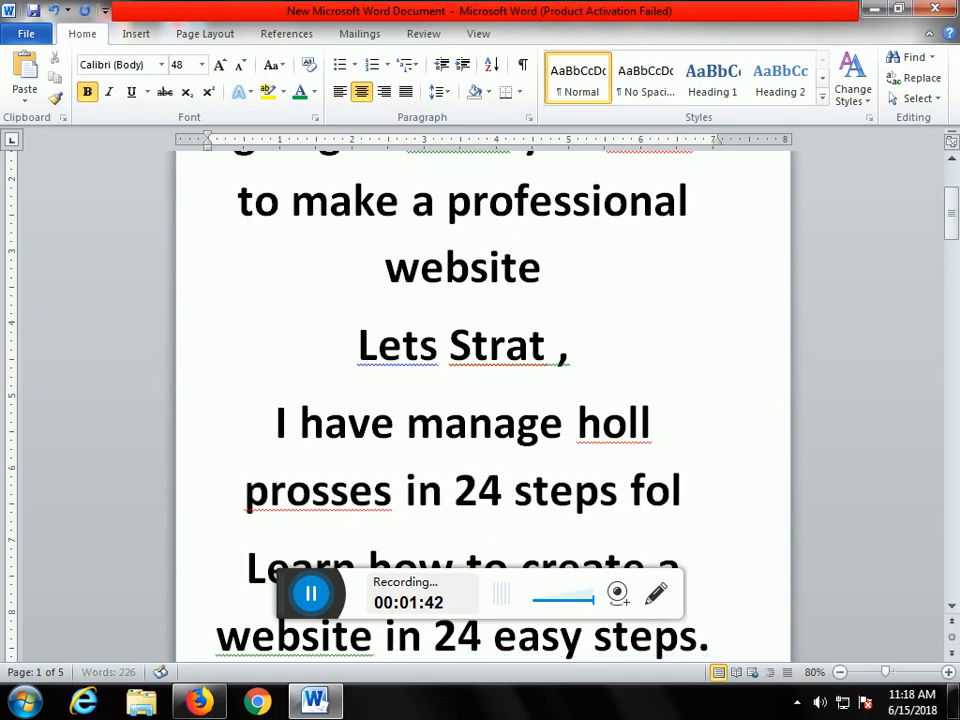
type("lowi")
key("BackSpace")
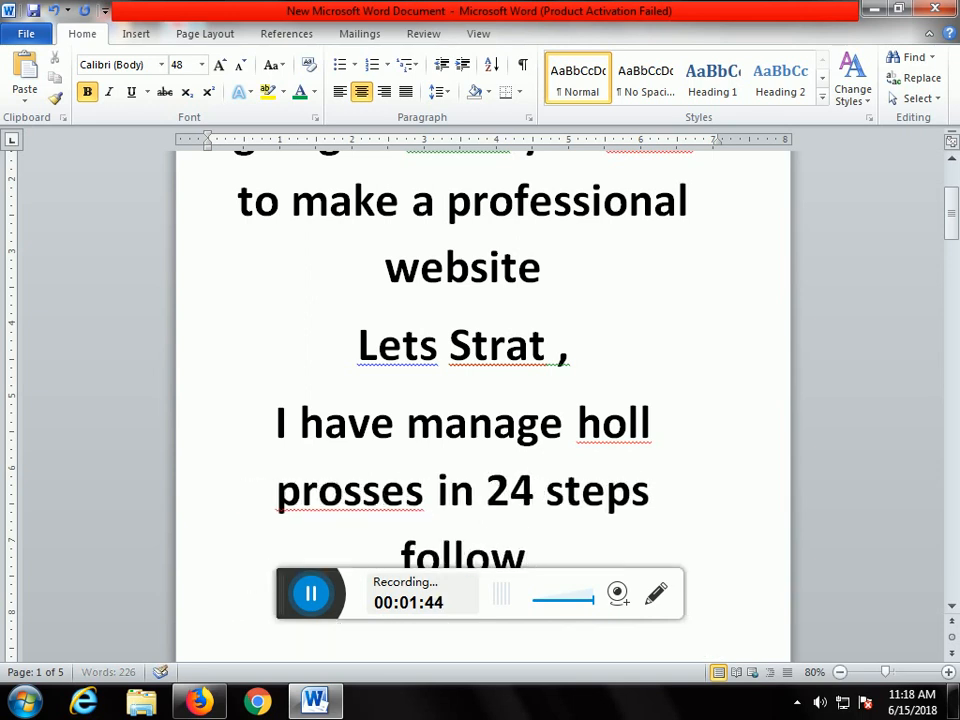
type("e me")
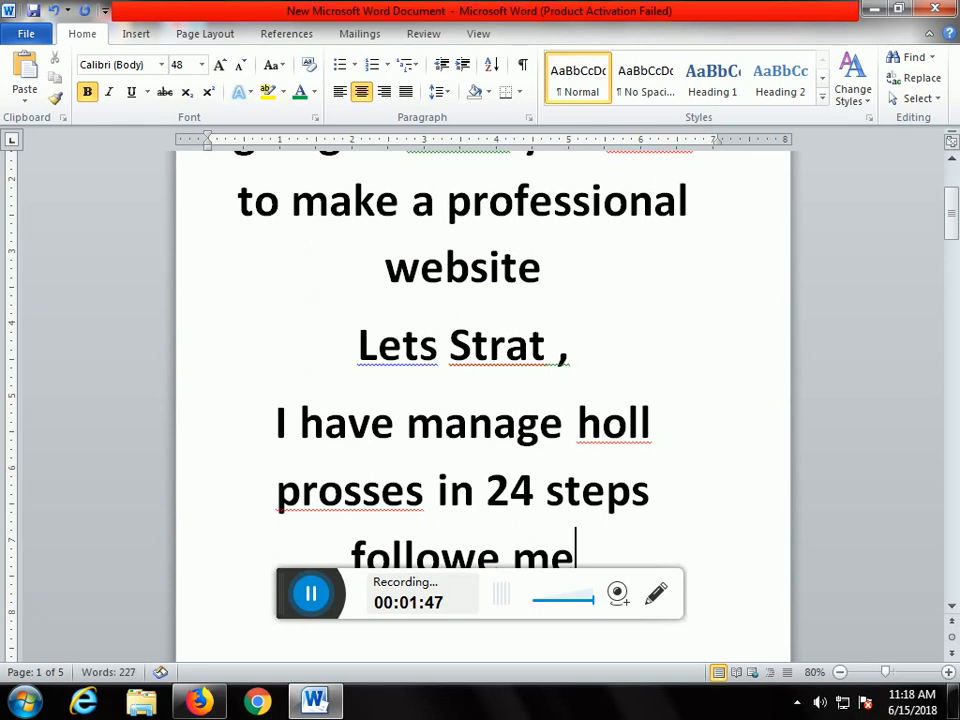
type(" an")
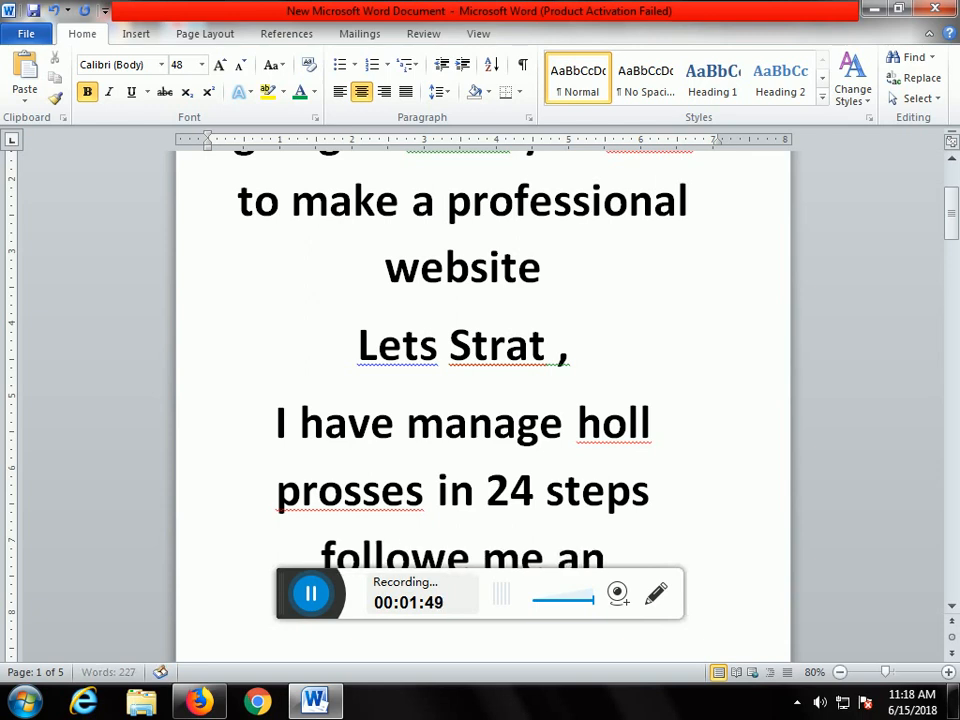
type("d make ")
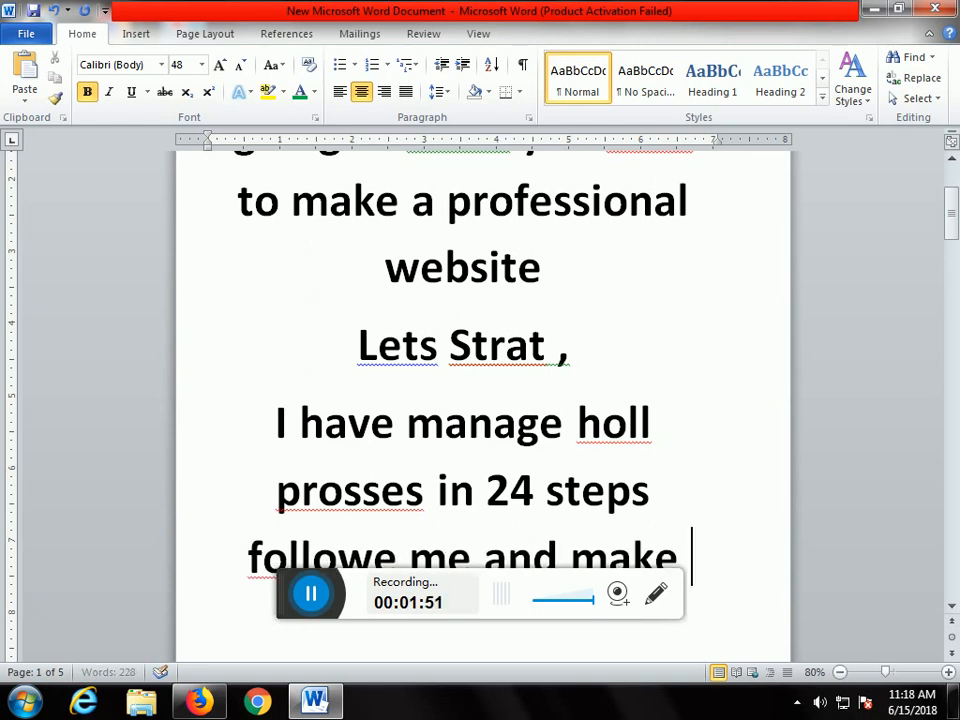
type("a webist")
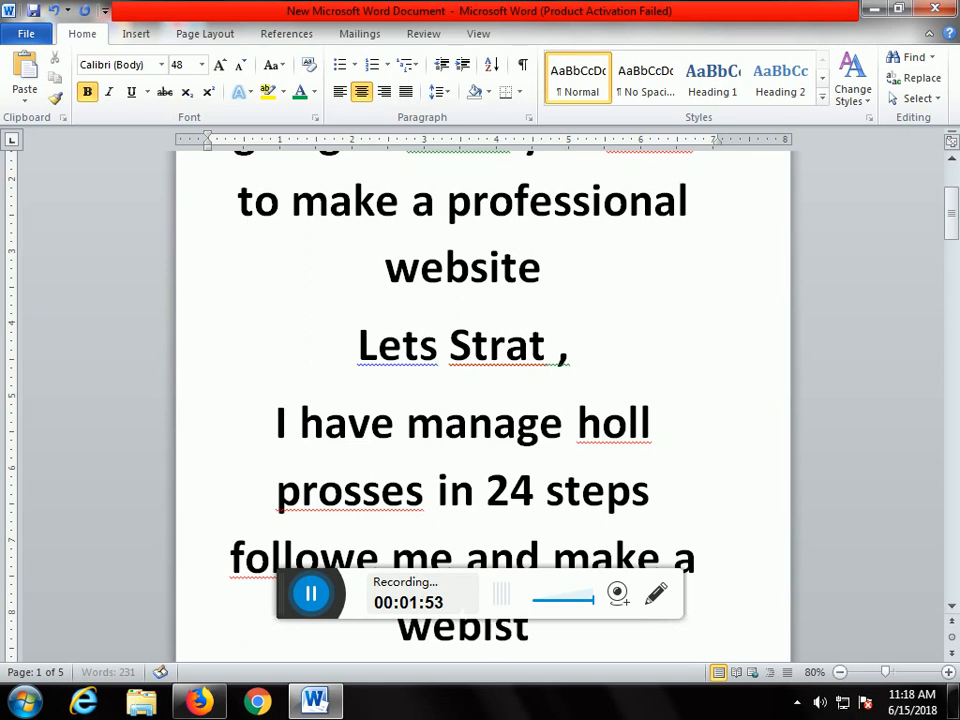
key("BackSpace")
key("BackSpace")
type("t")
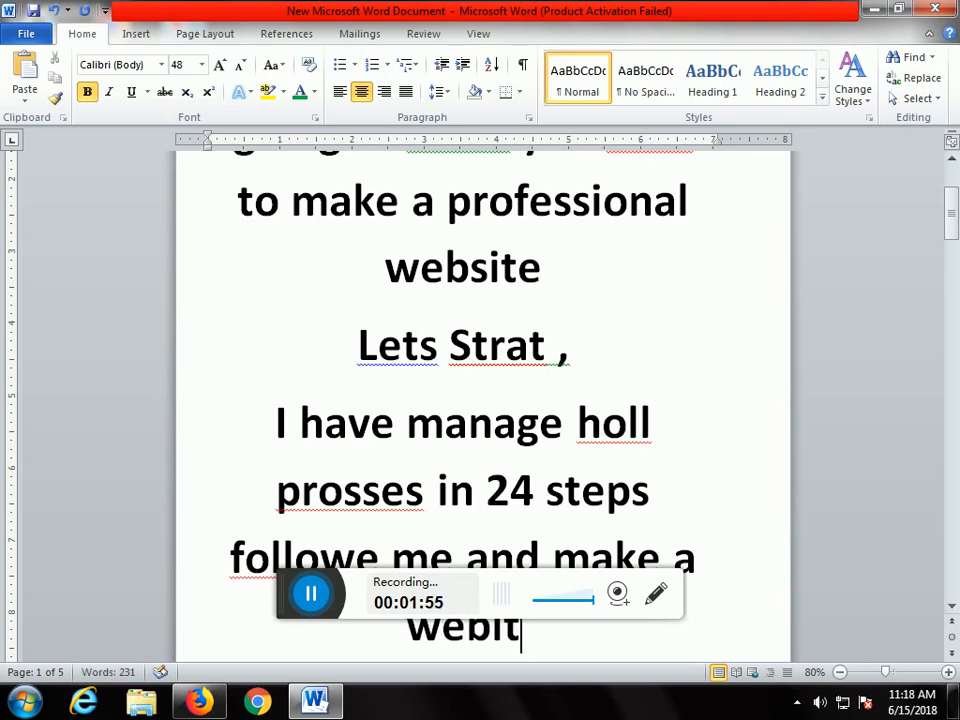
key("BackSpace")
key("BackSpace")
type("sit")
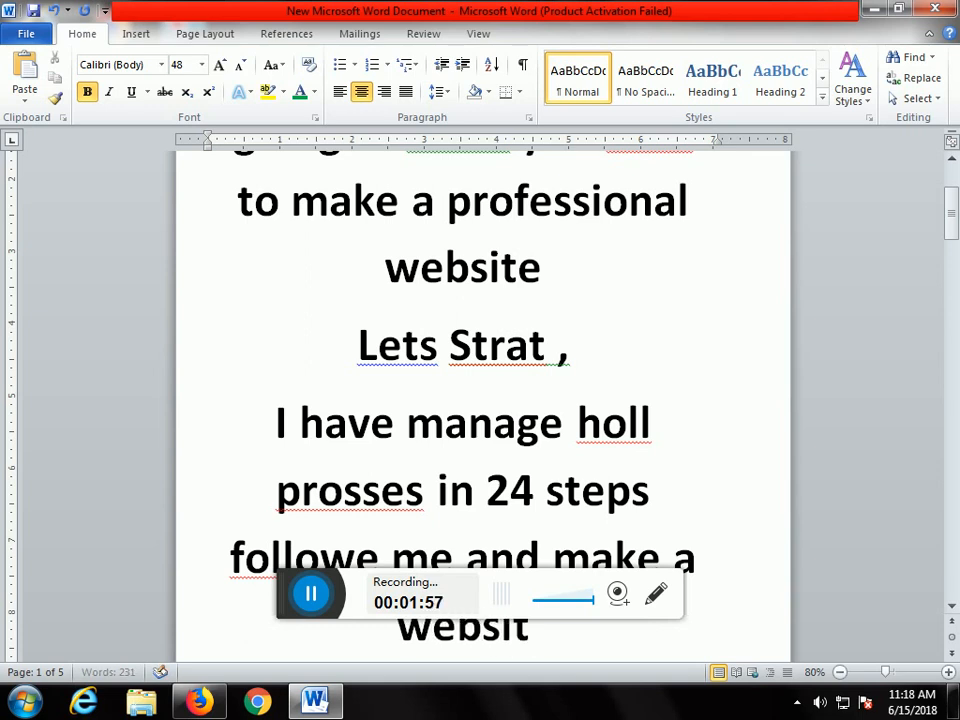
type("e")
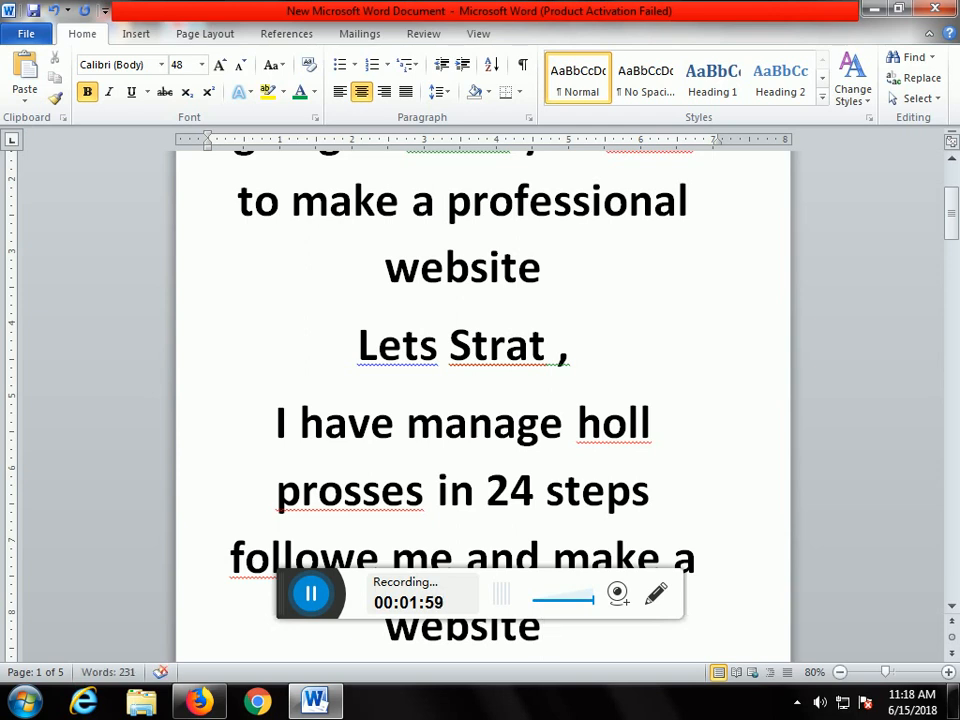
scroll(543, 637, "down", 5)
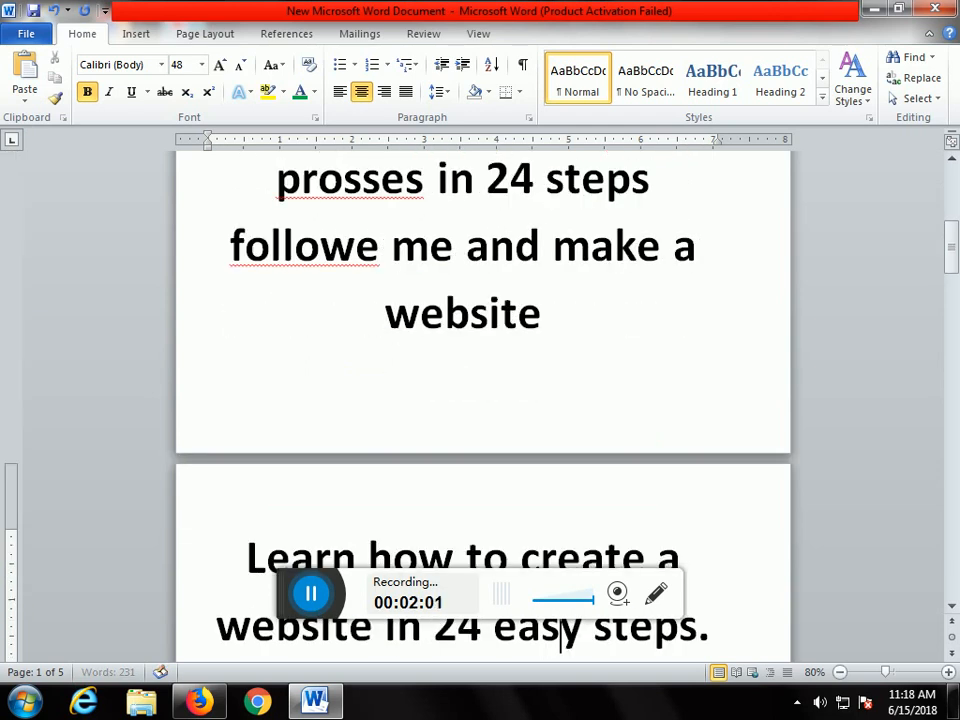
scroll(543, 637, "down", 1)
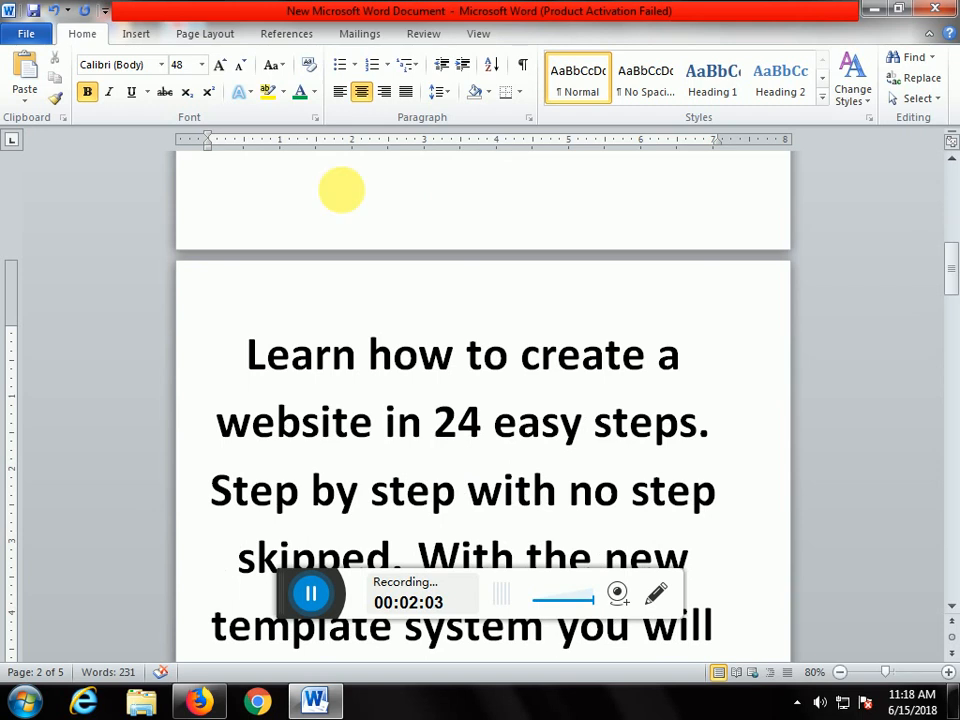
scroll(349, 197, "down", 2)
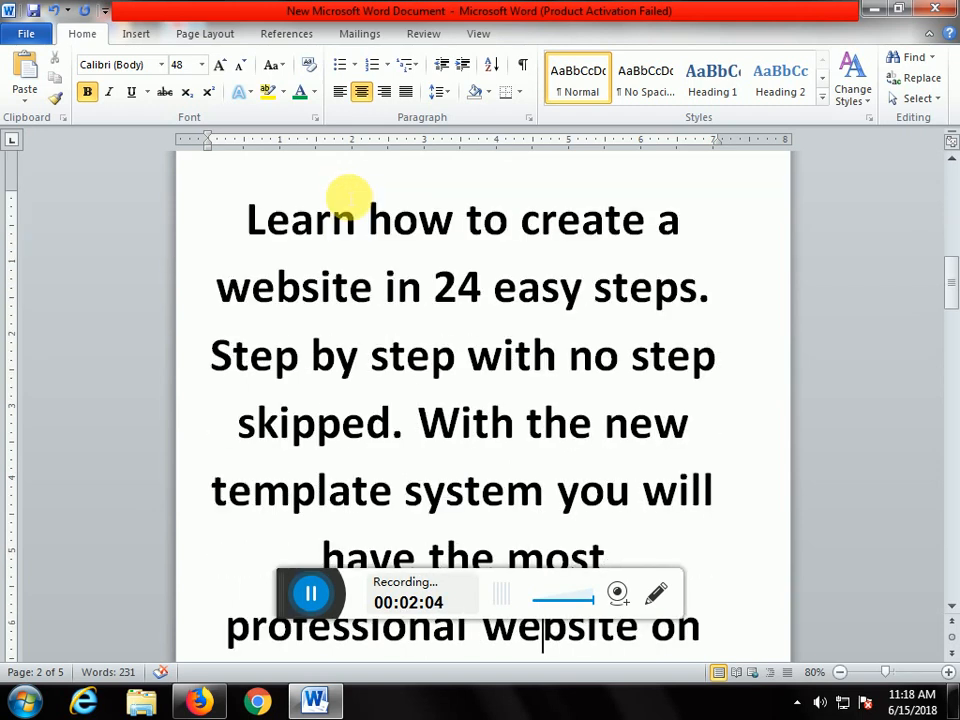
scroll(349, 197, "down", 1)
key("Up")
key("Up")
key("Up")
key("Up")
key("Up")
key("Up")
key("Up")
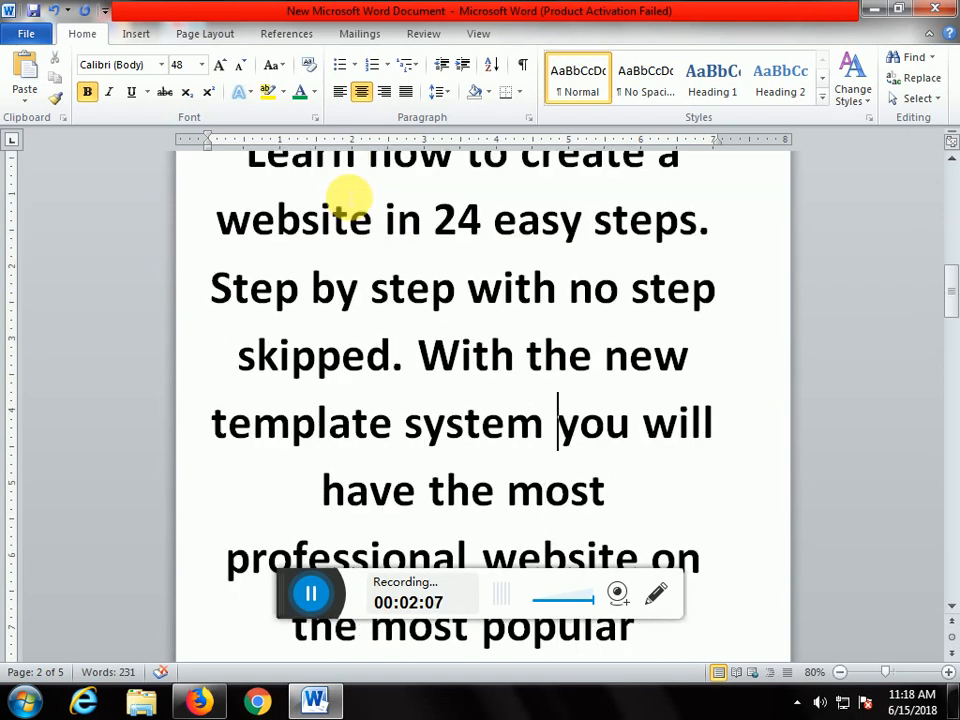
key("Up")
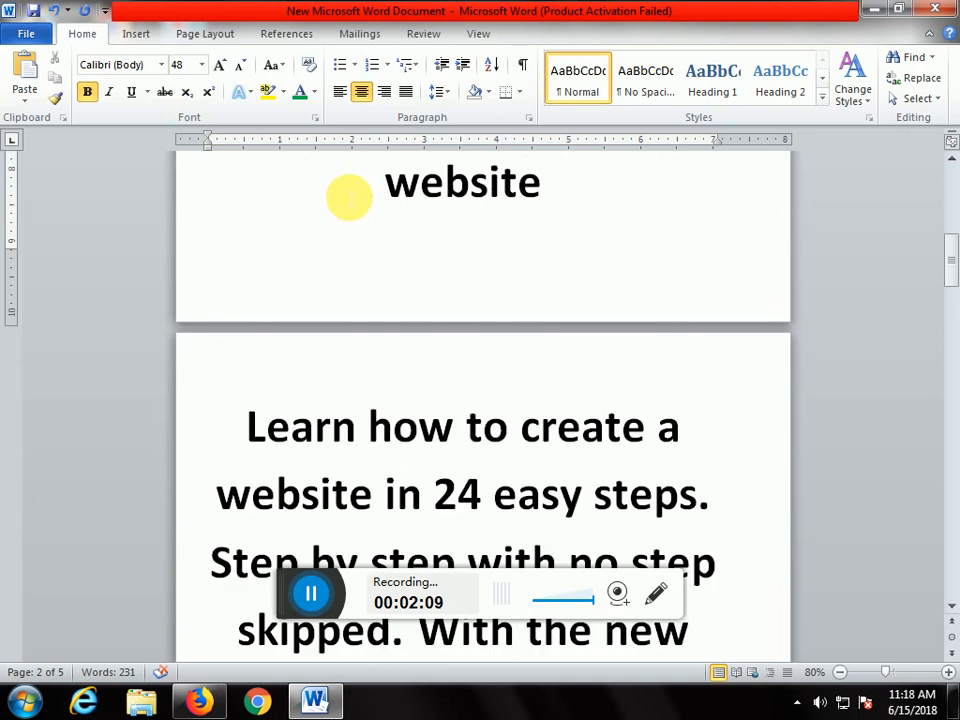
key("Down")
key("Left")
key("Left")
key("Left")
key("Left")
key("Left")
key("Left")
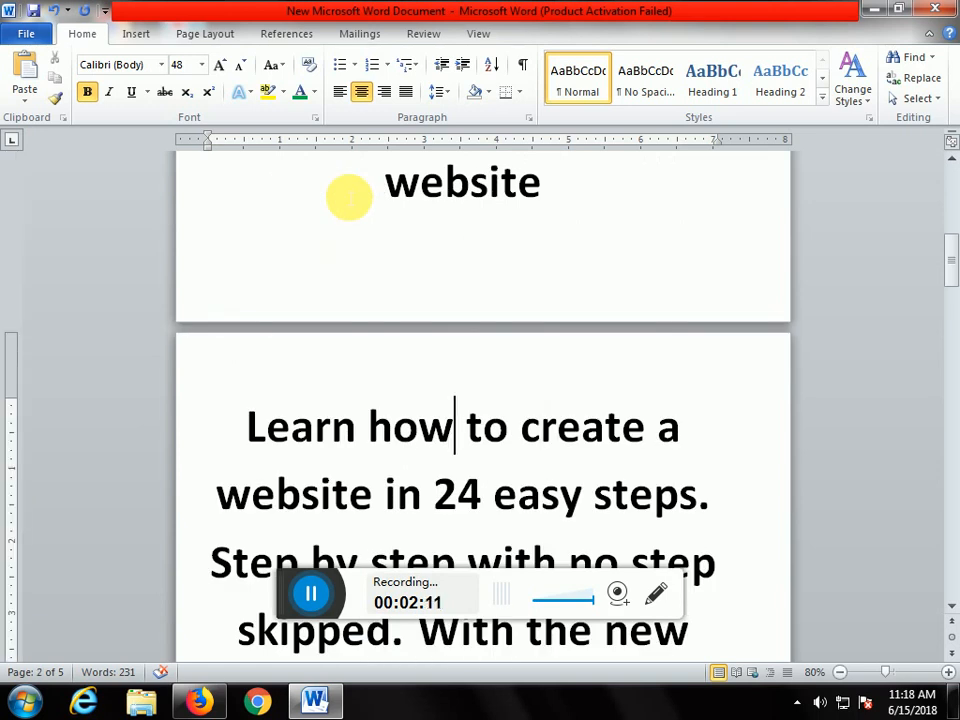
key("Up")
key("Down")
key("Left")
key("Left")
key("Left")
key("Left")
key("Left")
key("Left")
key("Left")
key("Left")
key("Left")
key("Left")
key("Left")
key("Left")
key("Left")
key("Left")
key("Left")
key("shift+Down")
key("shift+Down")
key("shift+Down")
key("shift+Down")
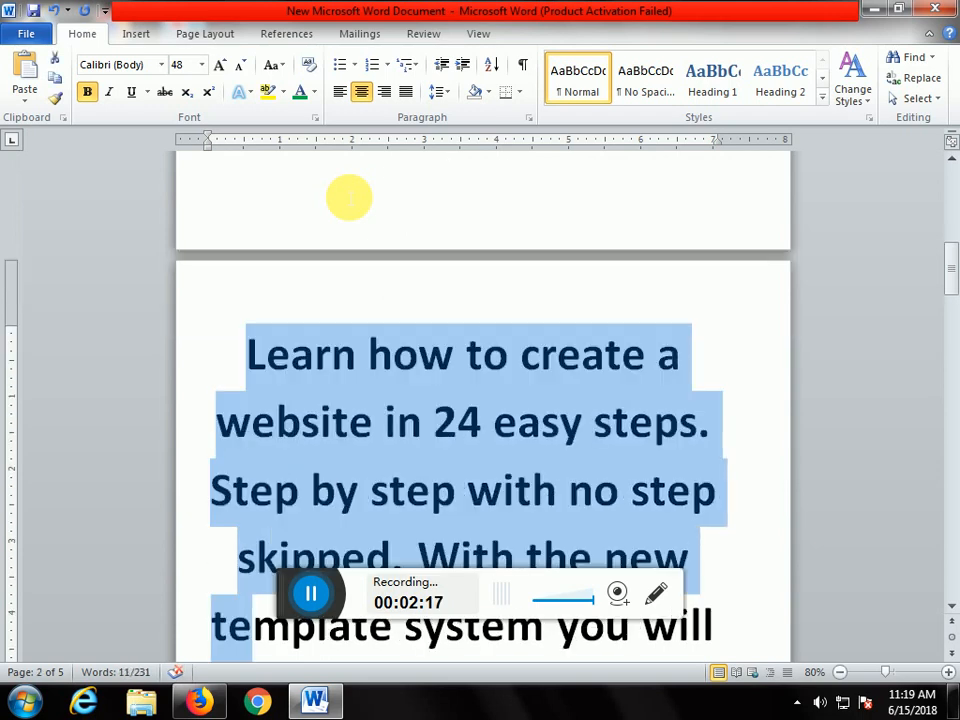
key("shift+Down")
key("shift+Down")
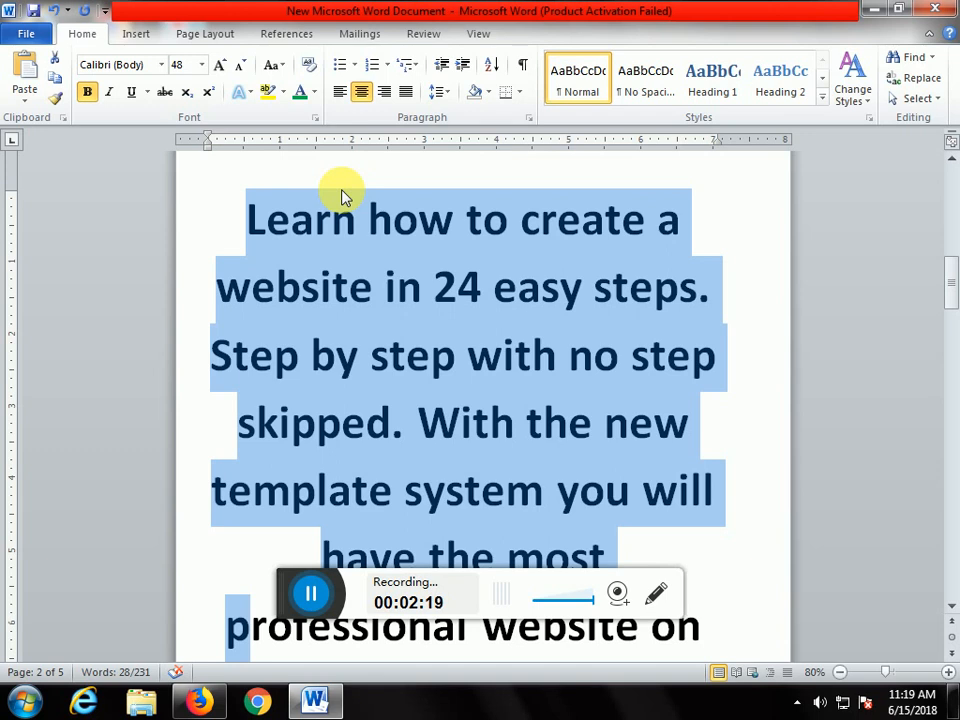
key("shift+Left")
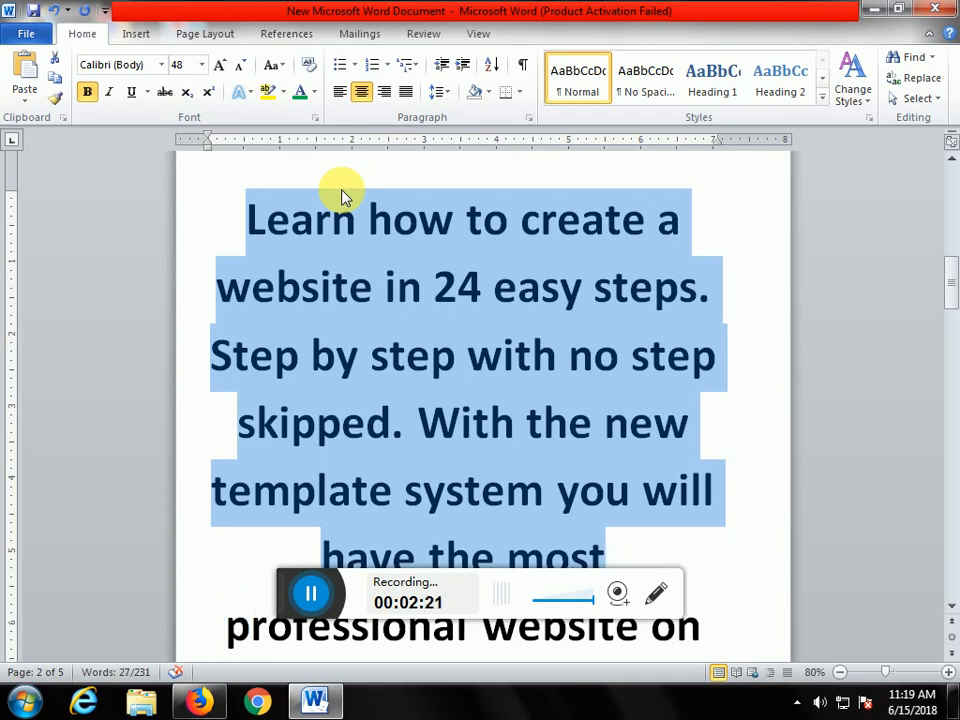
key("shift+Right")
key("shift+Right")
key("shift+Right")
key("shift+Right")
key("shift+Right")
key("shift+Right")
key("shift+Right")
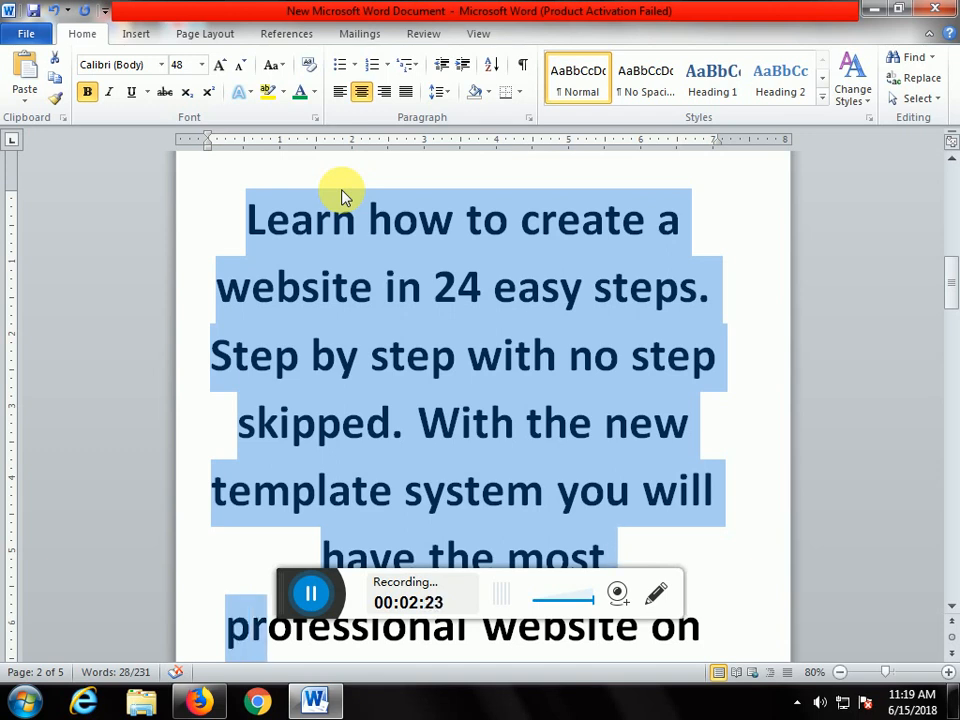
key("shift+Right")
key("shift+Right")
key("shift+Right")
key("shift+Right")
key("shift+Right")
key("shift+Right")
key("shift+Right")
key("shift+Right")
key("shift+Right")
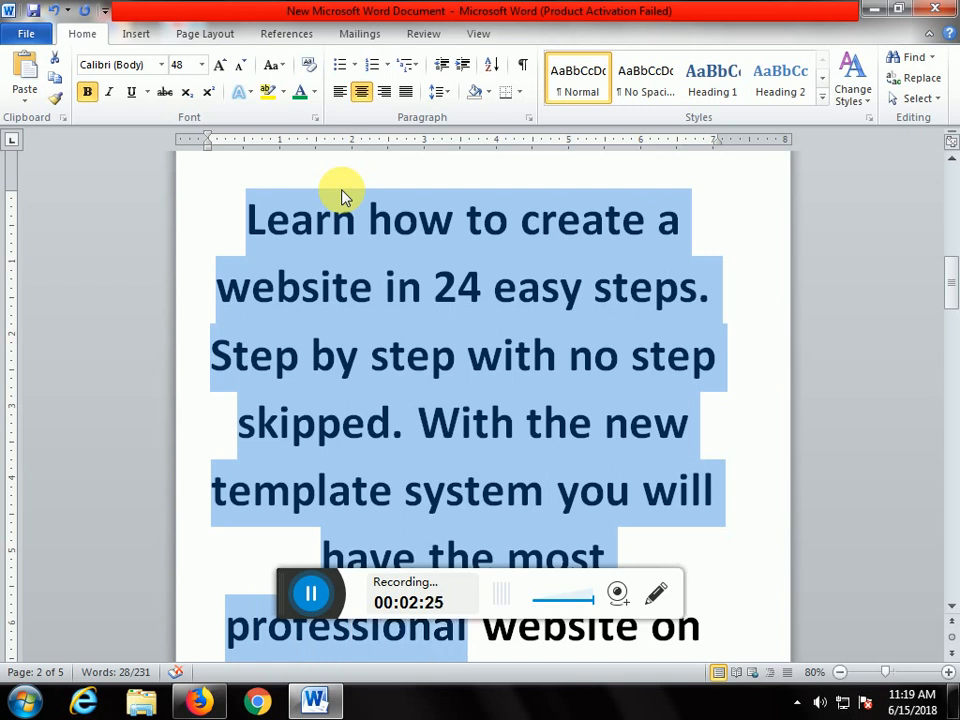
key("shift+Right")
key("shift+Right")
key("shift+Right")
key("shift+Right")
key("shift+Right")
key("shift+Right")
key("shift+Right")
key("shift+Right")
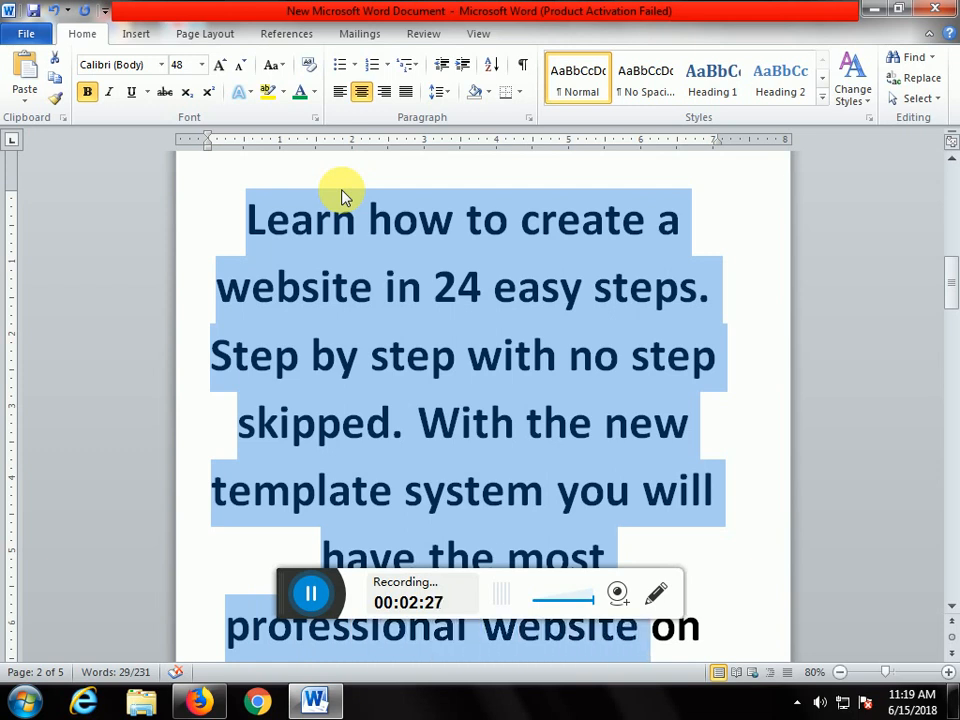
key("shift+Right")
key("shift+Right")
key("shift+Right")
key("shift+Right")
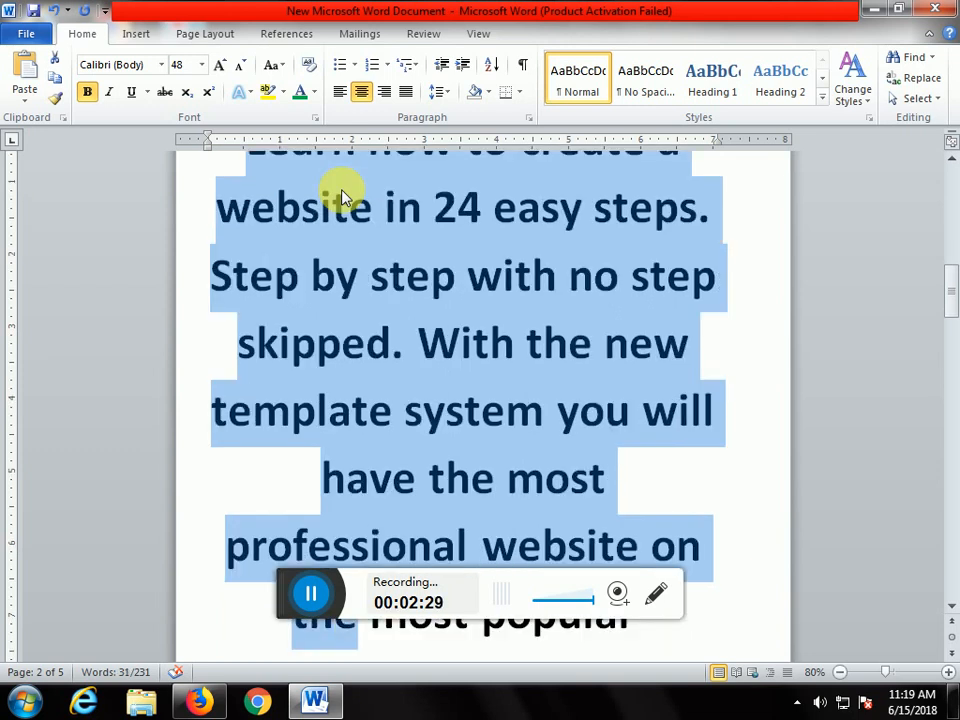
key("shift+Right")
key("shift+Right")
key("shift+Right")
key("shift+Right")
key("shift+Right")
key("shift+Right")
key("shift+Right")
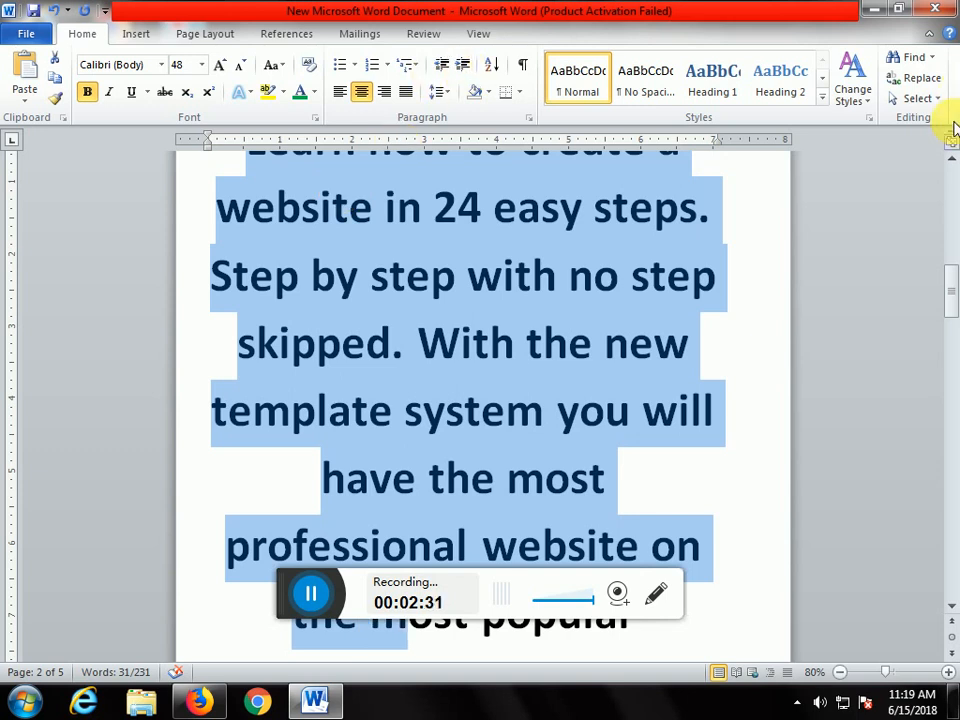
key("shift+Right")
key("shift+Right")
key("shift+Right")
key("shift+Right")
key("shift+Right")
key("shift+Right")
key("shift+Right")
key("shift+Right")
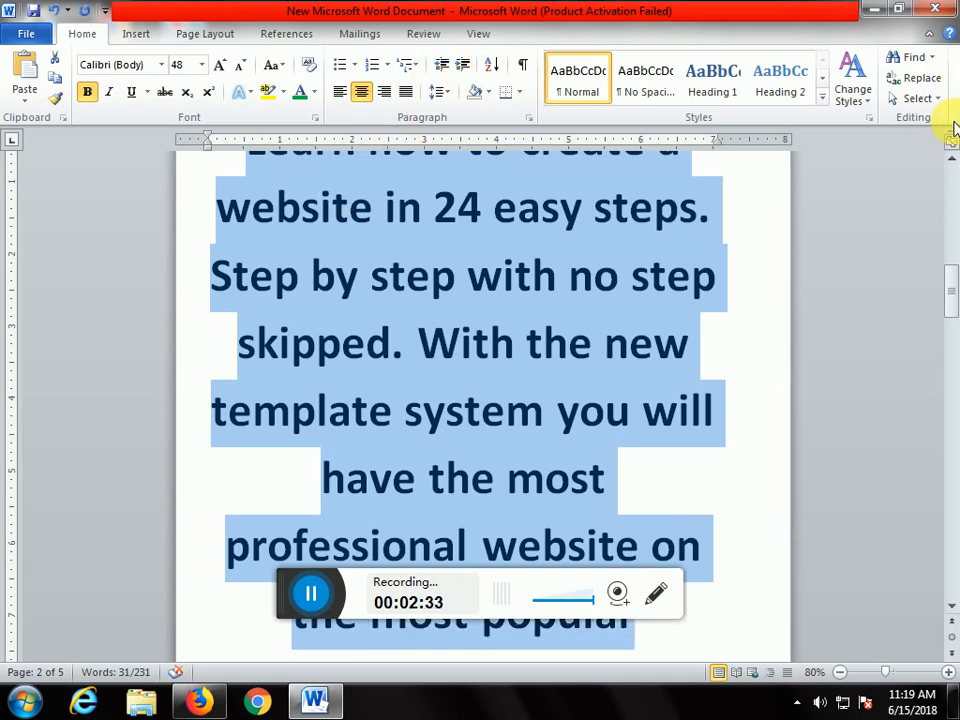
key("shift+Right")
key("shift+Right")
key("shift+Right")
key("shift+Right")
key("shift+Right")
key("shift+Right")
key("shift+Right")
key("shift+Right")
key("shift+Right")
key("shift+Right")
key("shift+Right")
key("shift+Right")
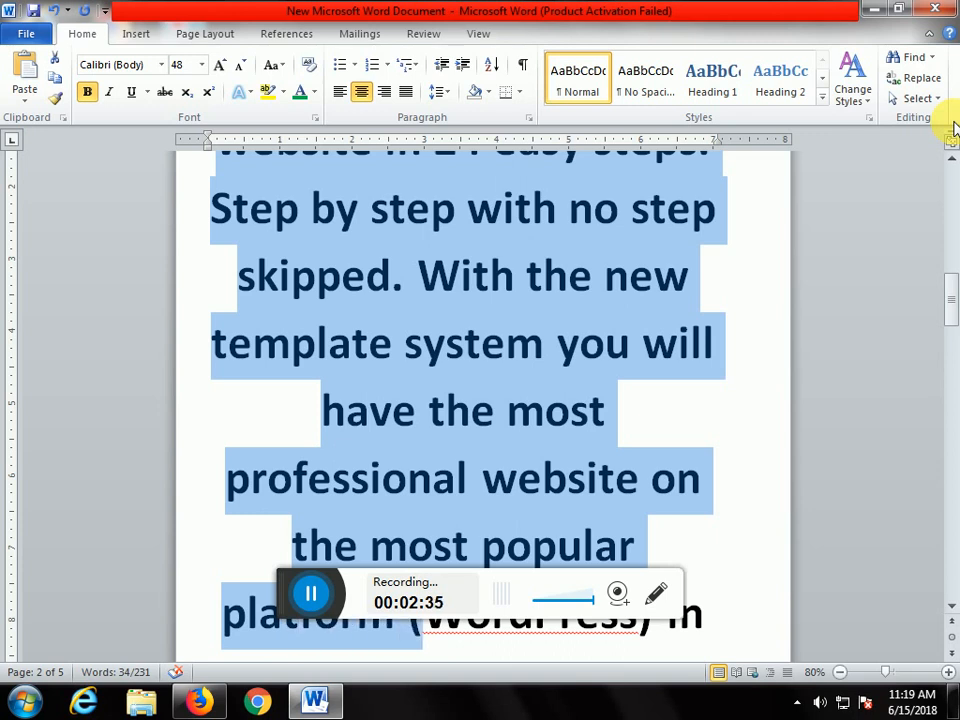
key("shift+Right")
key("shift+Right")
key("shift+Right")
key("shift+Right")
key("shift+Right")
key("shift+Right")
key("shift+Right")
key("shift+Right")
key("shift+Right")
key("shift+Right")
key("shift+Right")
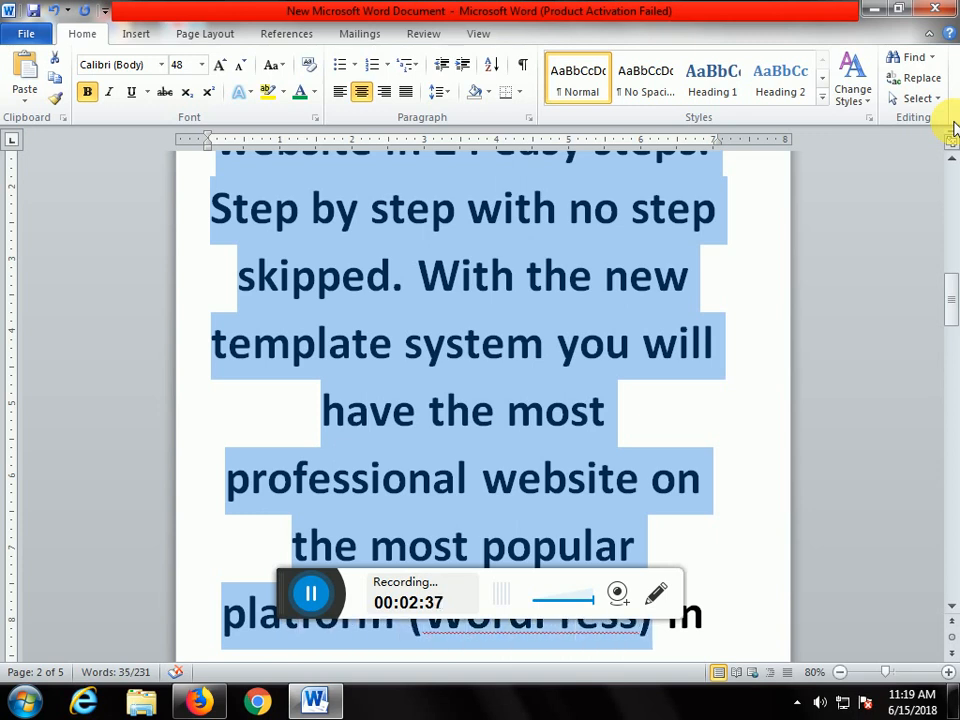
key("shift+Right")
key("shift+Right")
key("shift+Right")
key("shift+Right")
key("shift+Right")
key("shift+Right")
key("shift+Right")
key("shift+Right")
key("shift+Right")
key("shift+Right")
key("shift+Right")
key("shift+Right")
key("shift+Right")
key("shift+Right")
key("shift+Right")
key("shift+Right")
key("shift+Right")
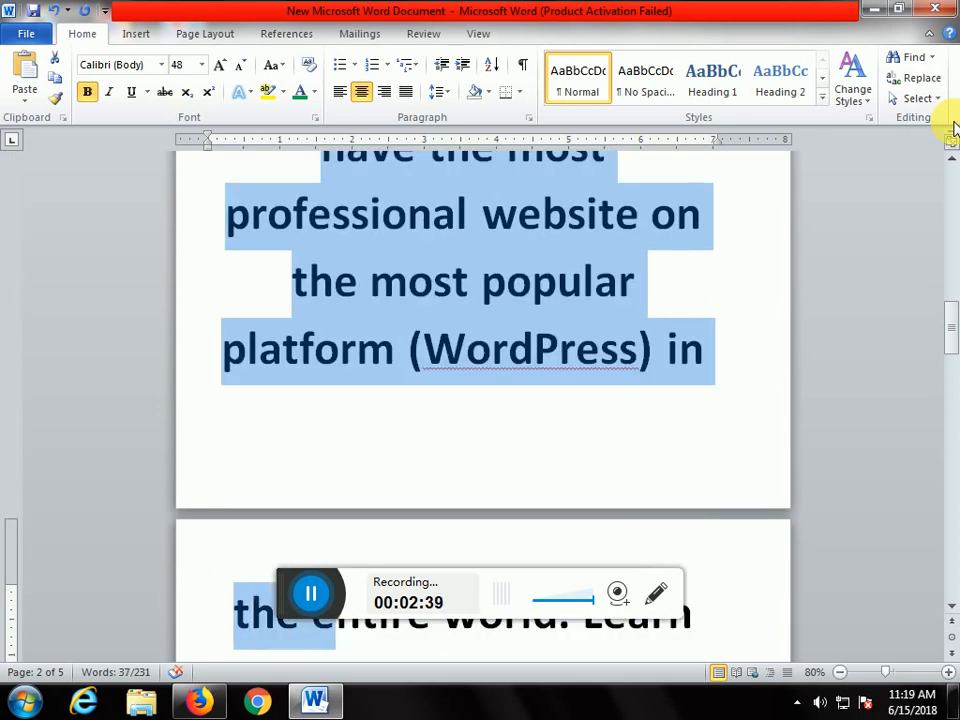
key("shift+Right")
key("shift+Right")
key("shift+Right")
key("shift+Right")
key("shift+Right")
key("shift+Right")
key("shift+Right")
key("shift+Right")
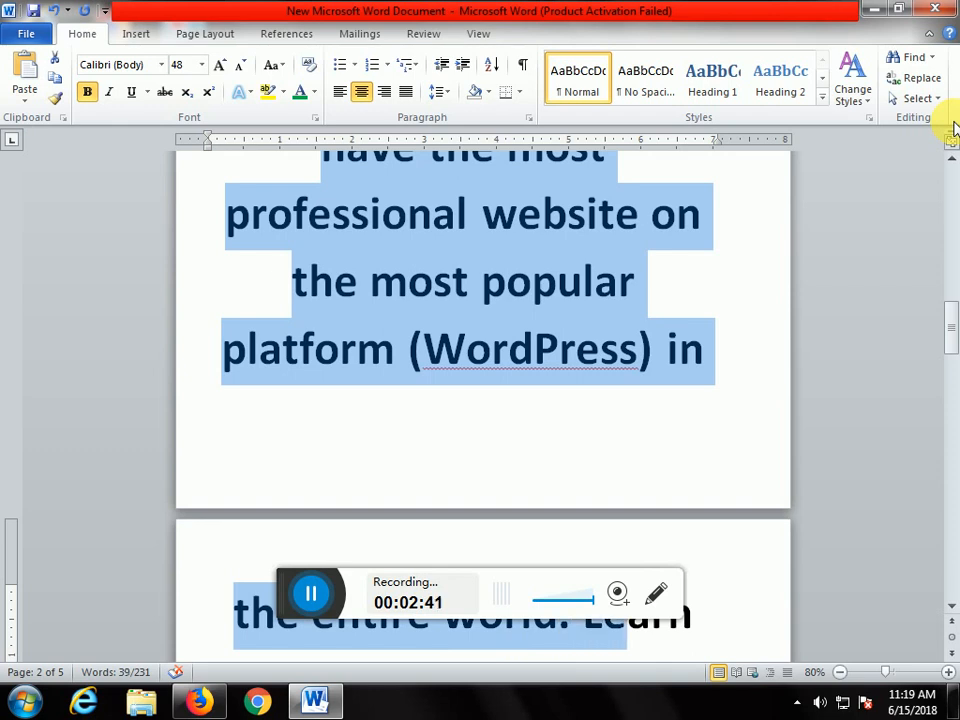
key("shift+Right")
key("shift+Right")
key("shift+Right")
key("shift+Right")
key("shift+Right")
key("shift+Right")
key("shift+Right")
key("shift+Right")
key("shift+Right")
key("shift+Right")
key("shift+Right")
key("shift+Right")
key("shift+Right")
key("shift+Right")
key("shift+Right")
key("shift+Right")
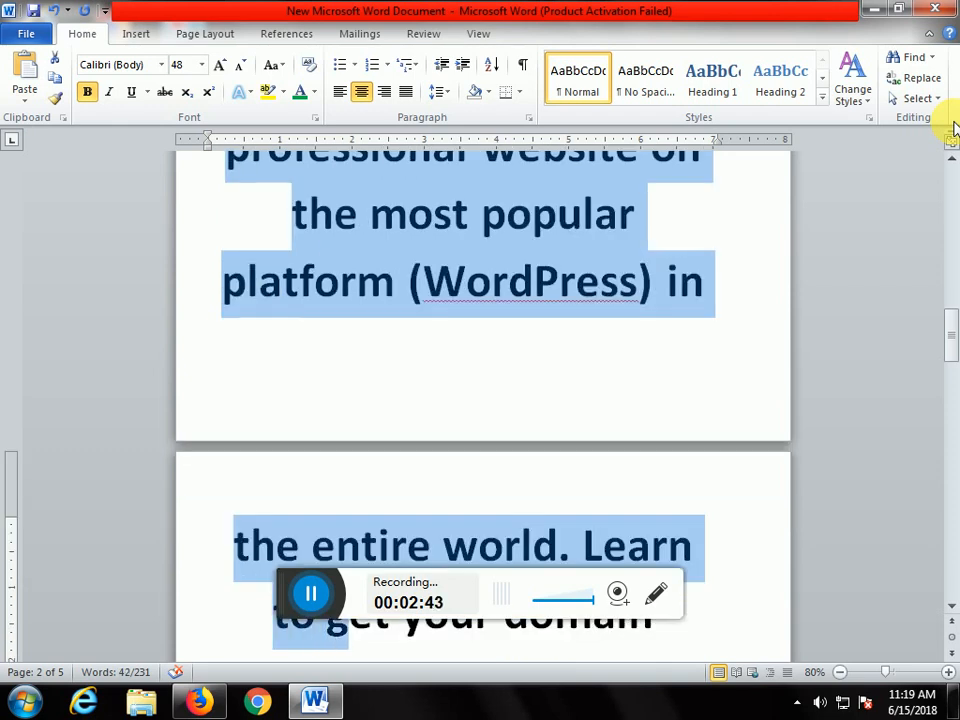
key("shift+Right")
key("shift+Right")
key("shift+Right")
key("shift+Right")
key("shift+Right")
key("shift+Right")
key("shift+Right")
key("shift+Right")
key("shift+Right")
key("shift+Right")
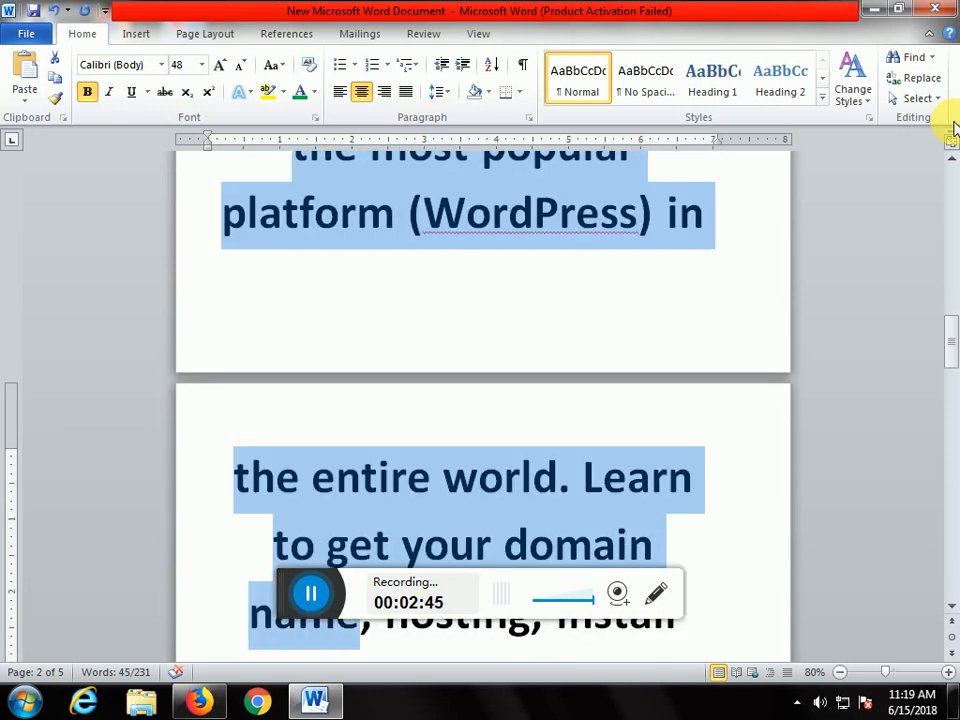
key("shift+Right")
key("shift+Right")
key("shift+Right")
key("shift+Right")
key("shift+Right")
key("shift+Right")
key("shift+Right")
key("shift+Right")
key("shift+Right")
key("shift+Right")
key("shift+Right")
key("shift+Right")
key("shift+Right")
key("shift+Right")
key("shift+Right")
key("shift+Right")
key("shift+Right")
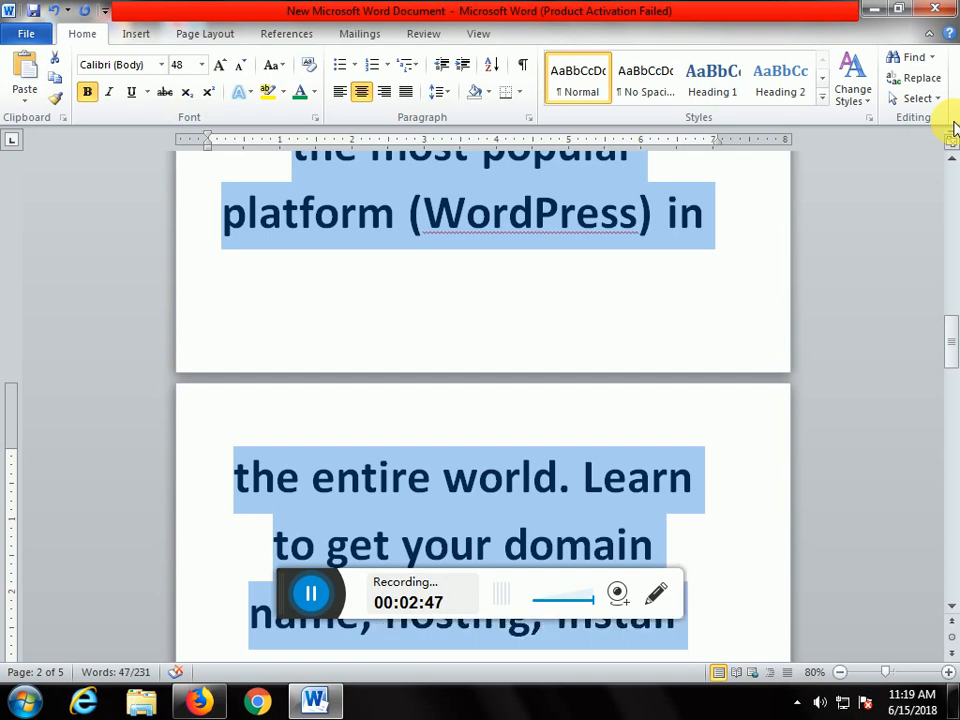
key("shift+Right")
key("shift+Right")
key("shift+Right")
key("shift+Right")
key("shift+Right")
key("shift+Right")
key("shift+Right")
key("shift+Right")
key("shift+Right")
key("shift+Right")
key("shift+Right")
key("shift+Right")
key("shift+Right")
key("shift+Right")
key("shift+Right")
key("shift+Right")
key("shift+Right")
key("shift+Right")
key("shift+Right")
key("shift+Right")
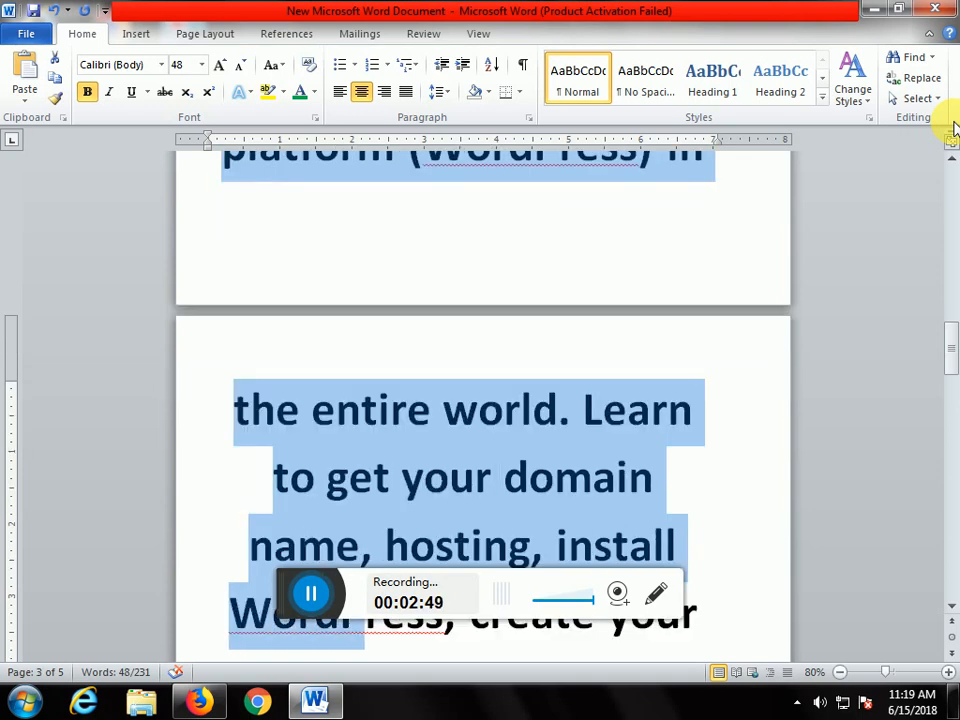
key("shift+Right")
key("shift+Right")
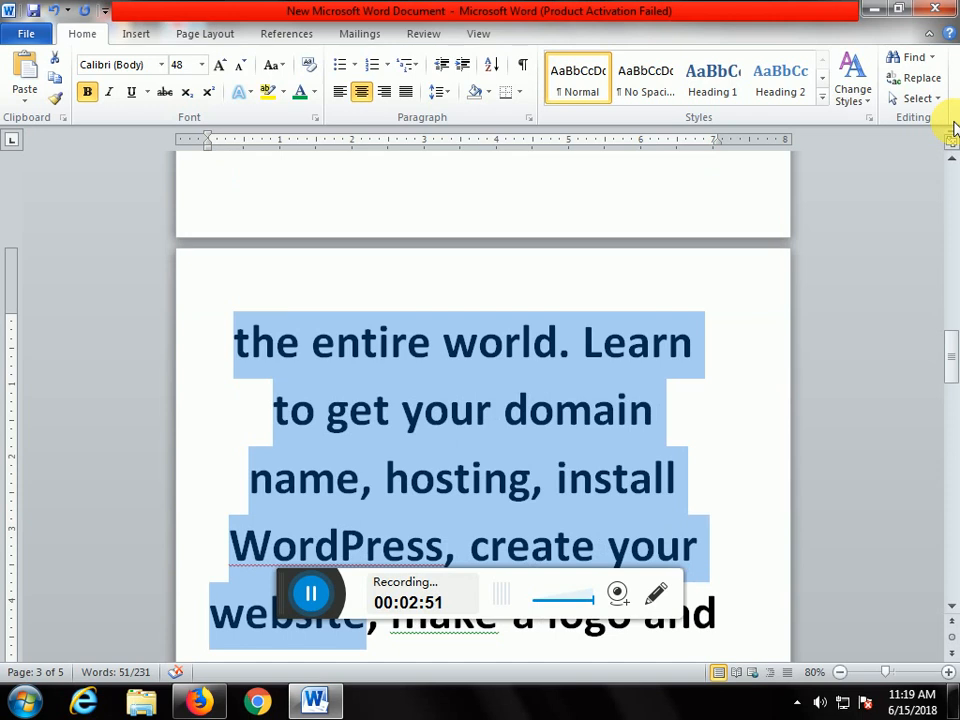
key("shift+Right")
key("shift+Right")
key("shift+Right")
key("shift+Right")
key("shift+Right")
key("shift+Right")
key("shift+Right")
key("shift+Right")
key("shift+Right")
key("shift+Right")
key("shift+Right")
key("shift+Right")
key("shift+Right")
key("shift+Right")
key("shift+Right")
key("shift+Right")
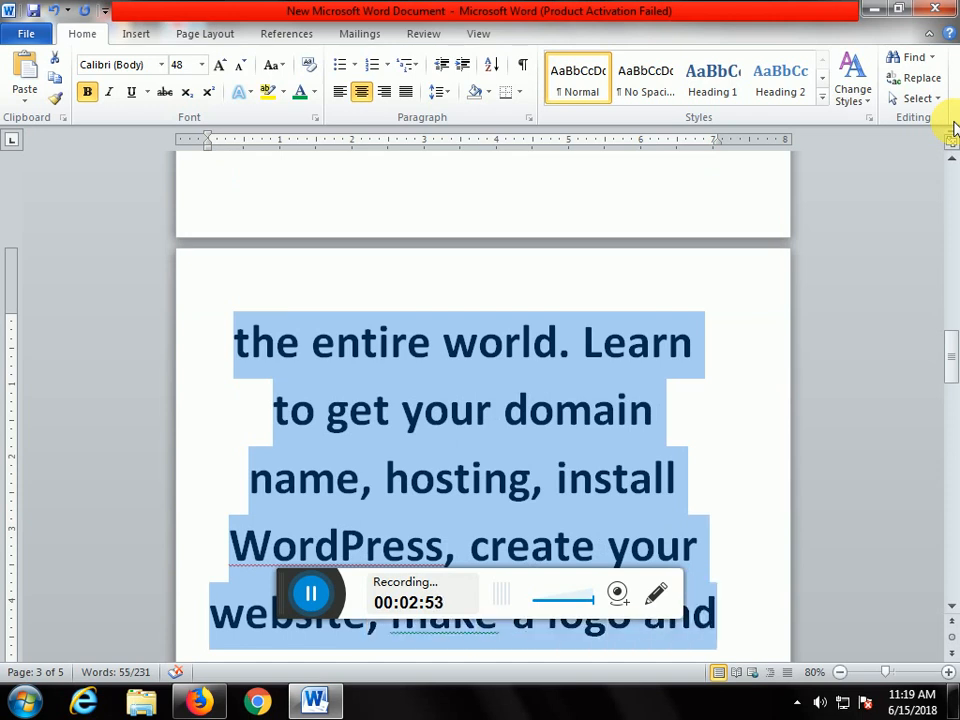
key("shift+Right")
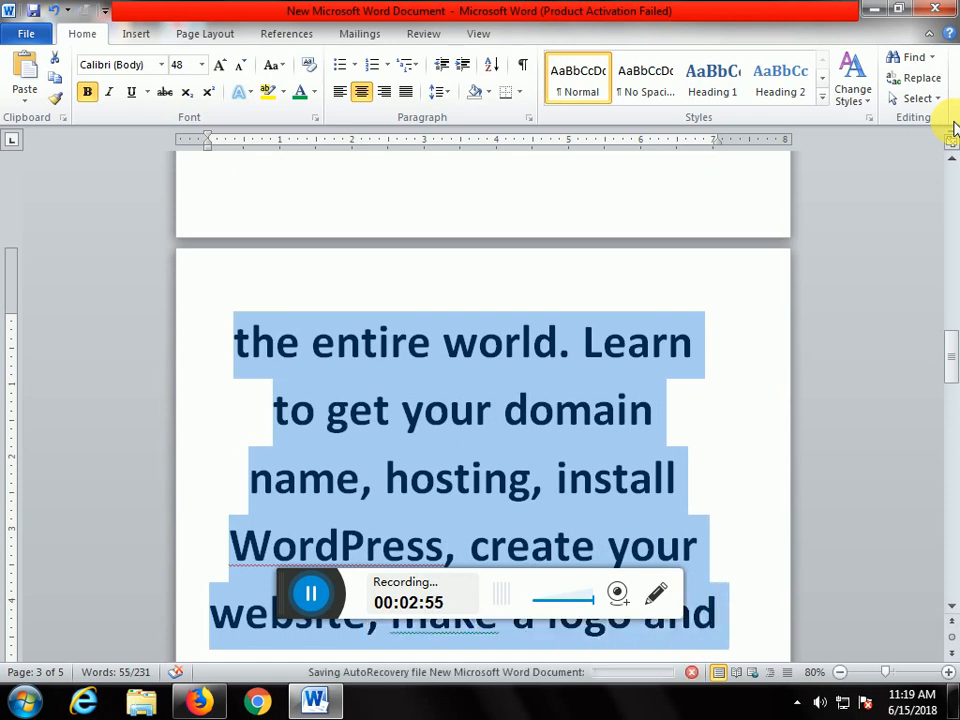
scroll(955, 128, "down", 1)
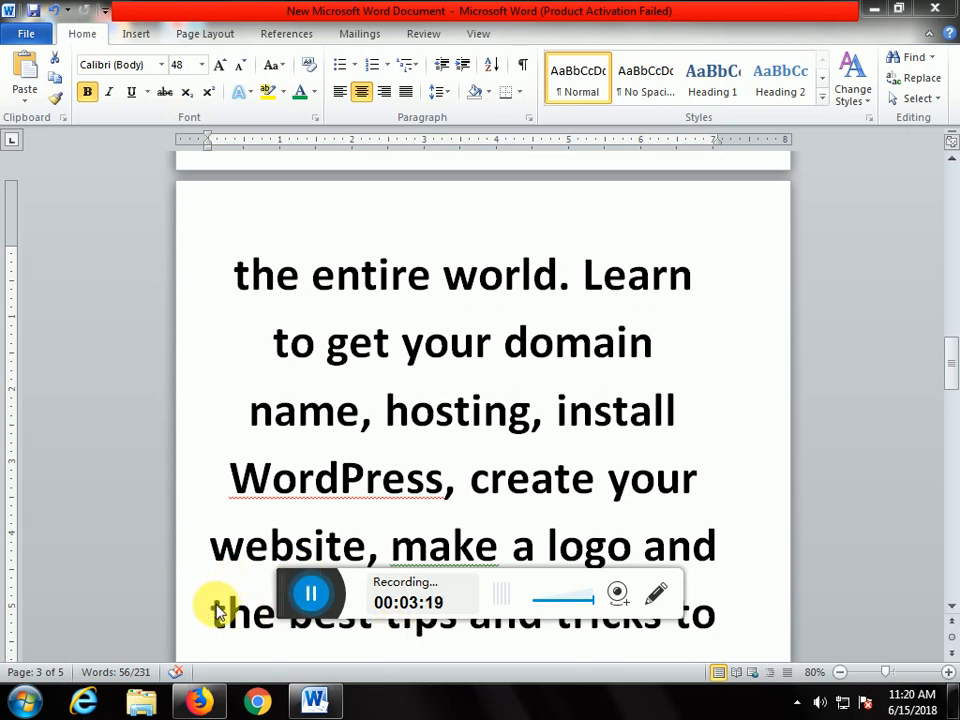
triple_click(270, 485)
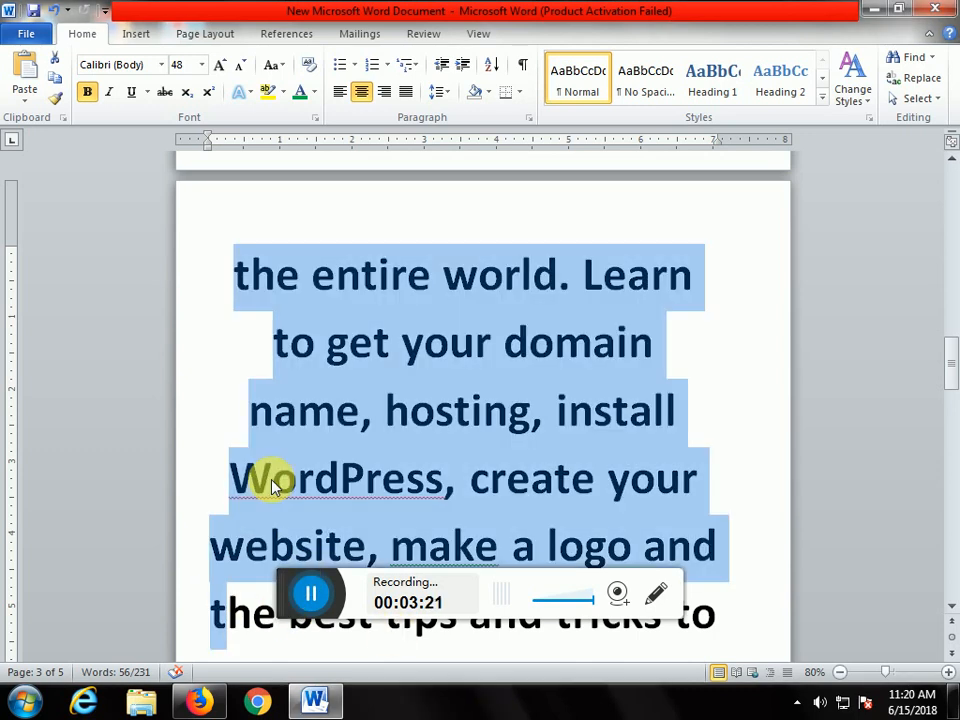
left_click(227, 612)
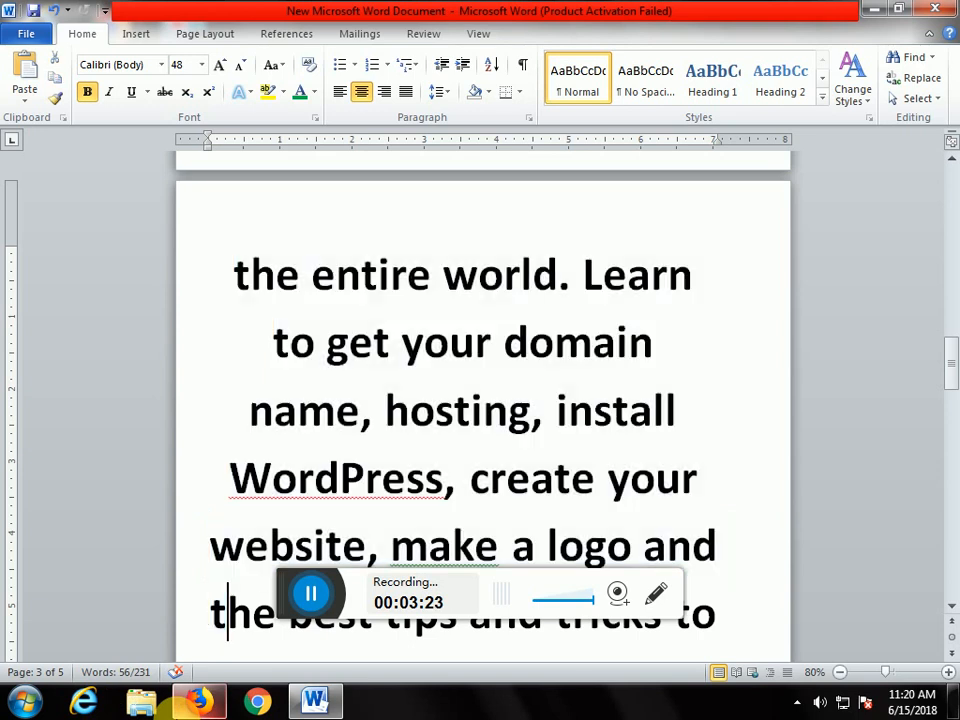
key("Down")
key("Down")
key("Down")
key("Down")
key("Down")
key("Down")
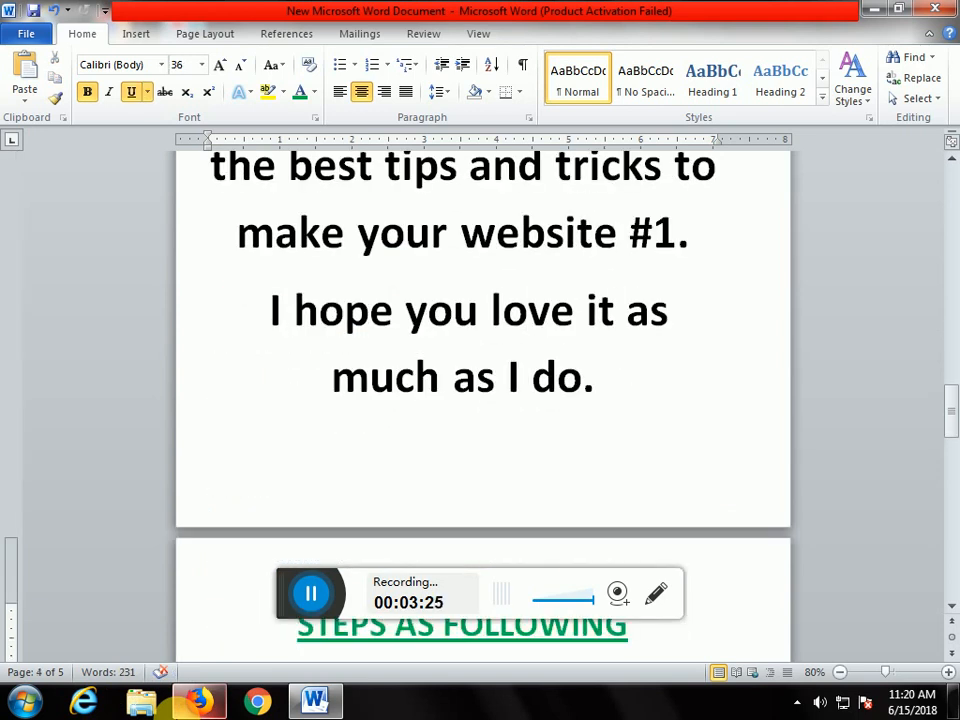
- Add the missing period after step number 12 and review the list down to LOGOUT
key("Down")
key("Down")
key("Down")
key("Down")
key("Down")
key("Down")
key("Down")
key("Down")
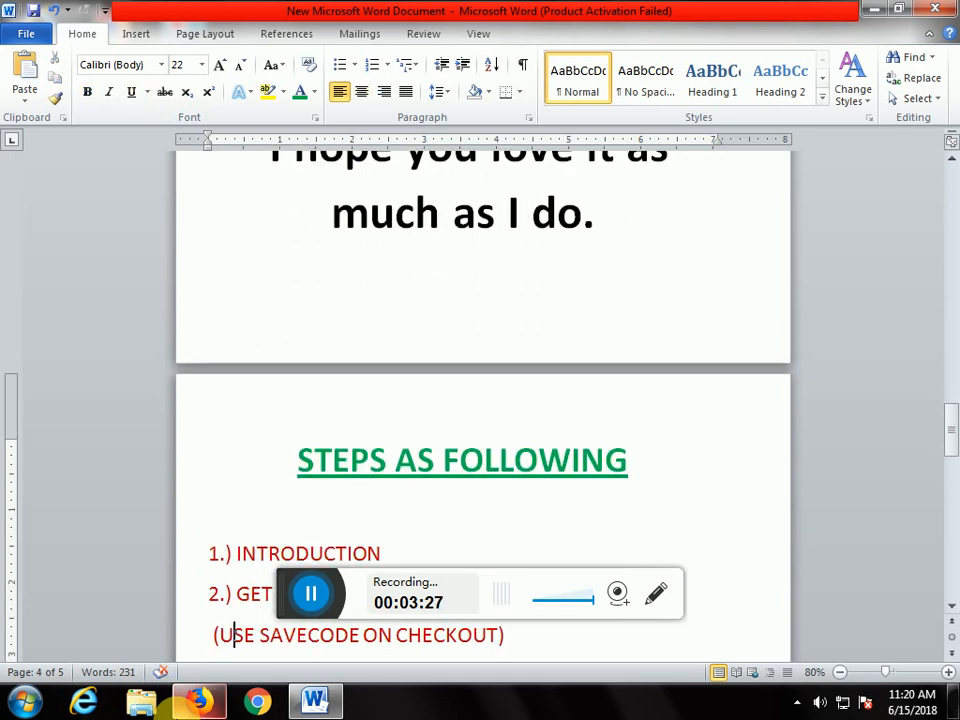
key("Down")
key("Down")
key("Down")
key("Down")
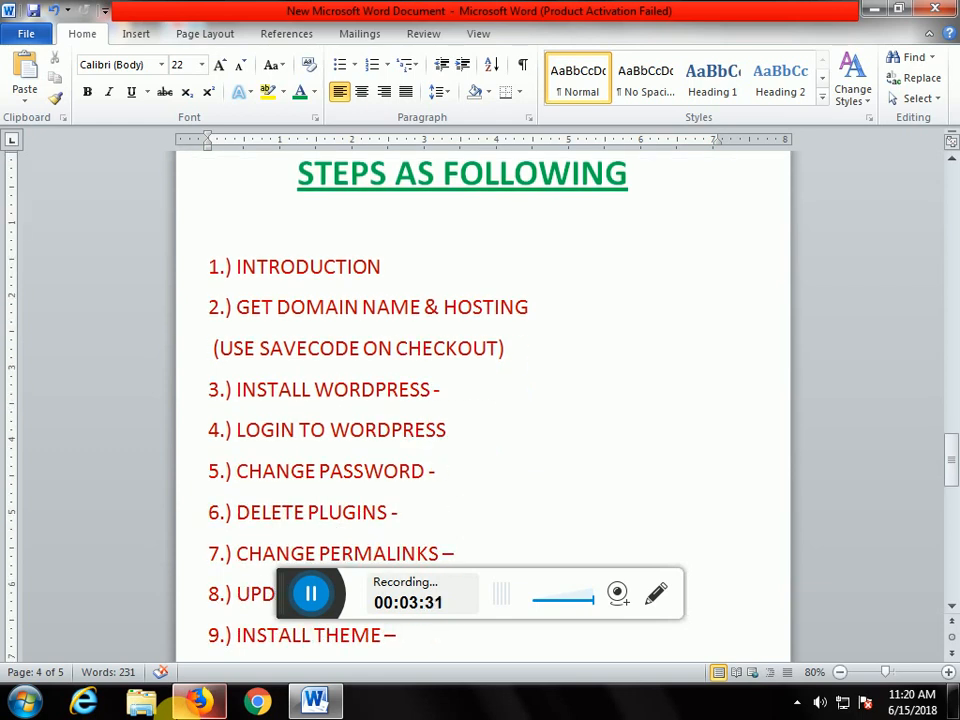
key("Down")
key("Down")
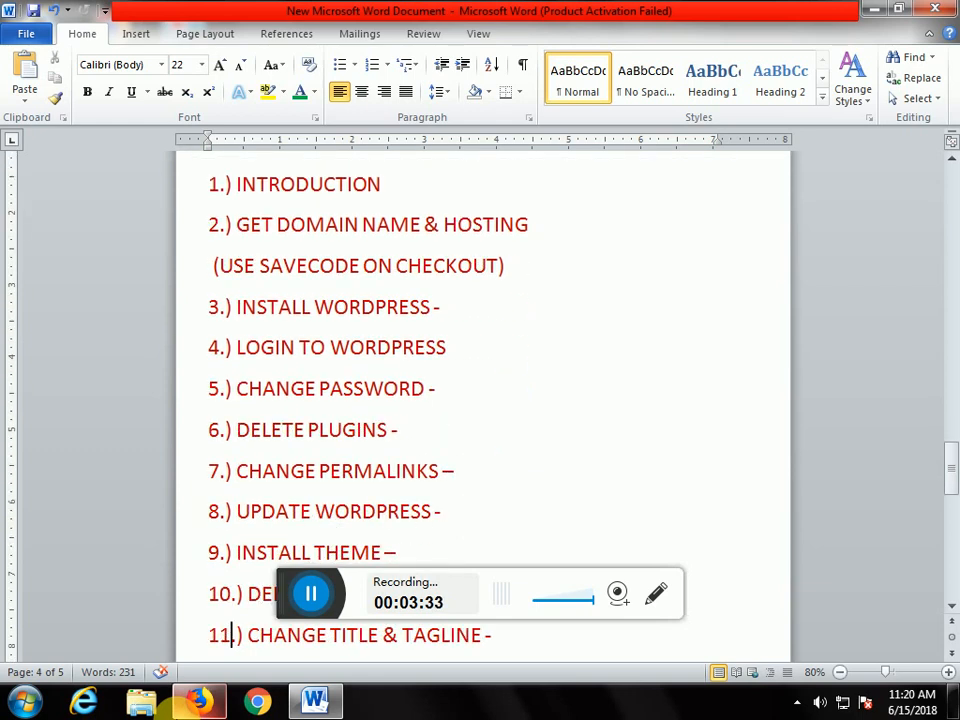
key("BackSpace")
key("BackSpace")
key("Down")
type(".")
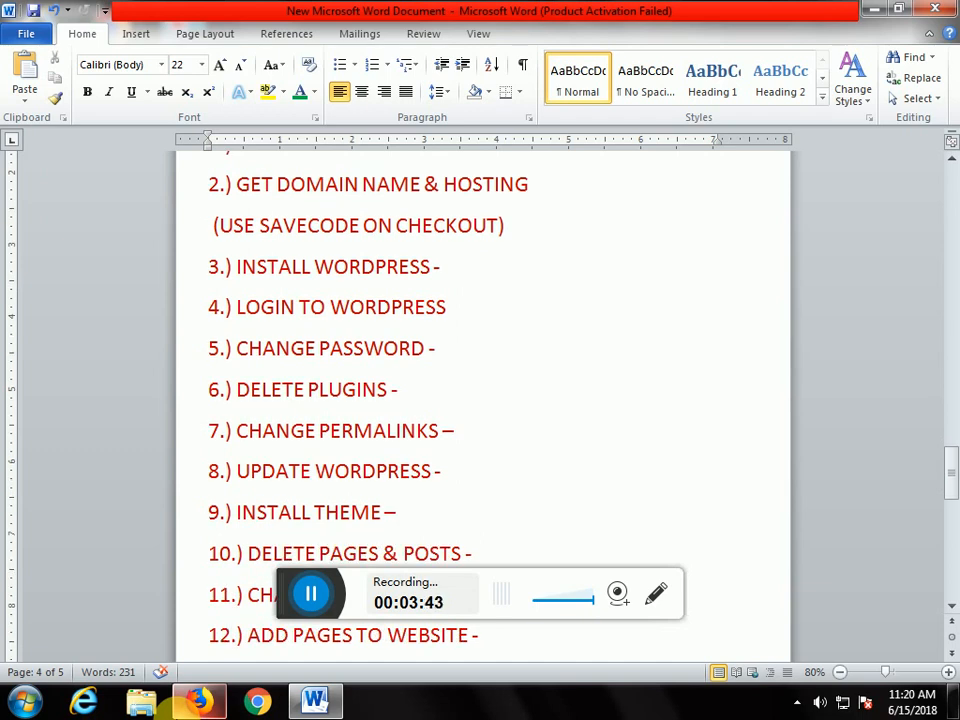
key("Down")
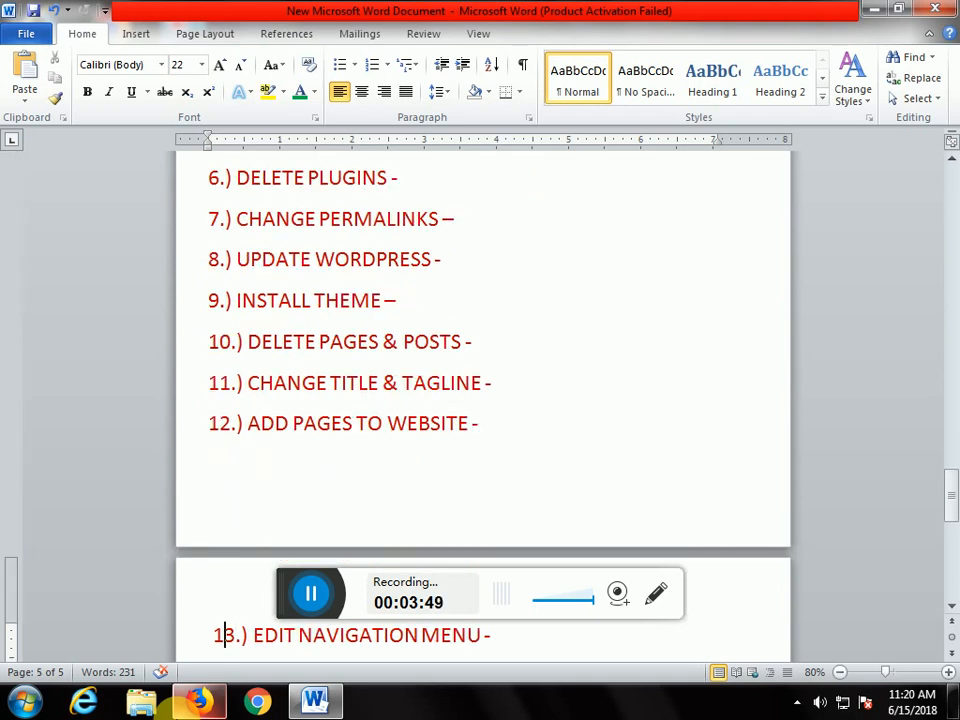
key("Down")
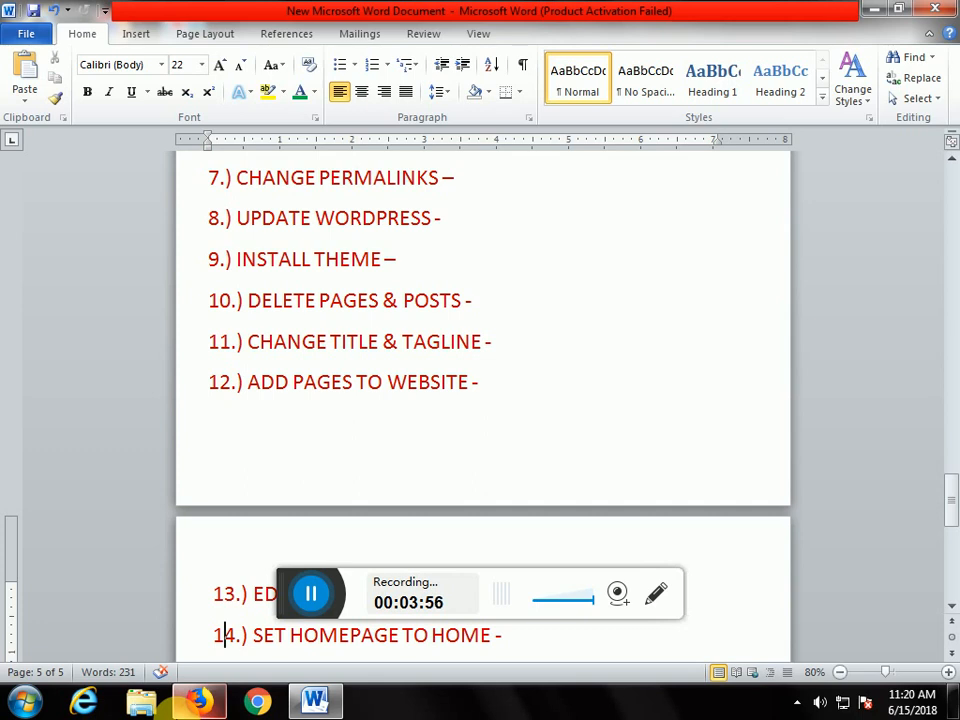
key("Down")
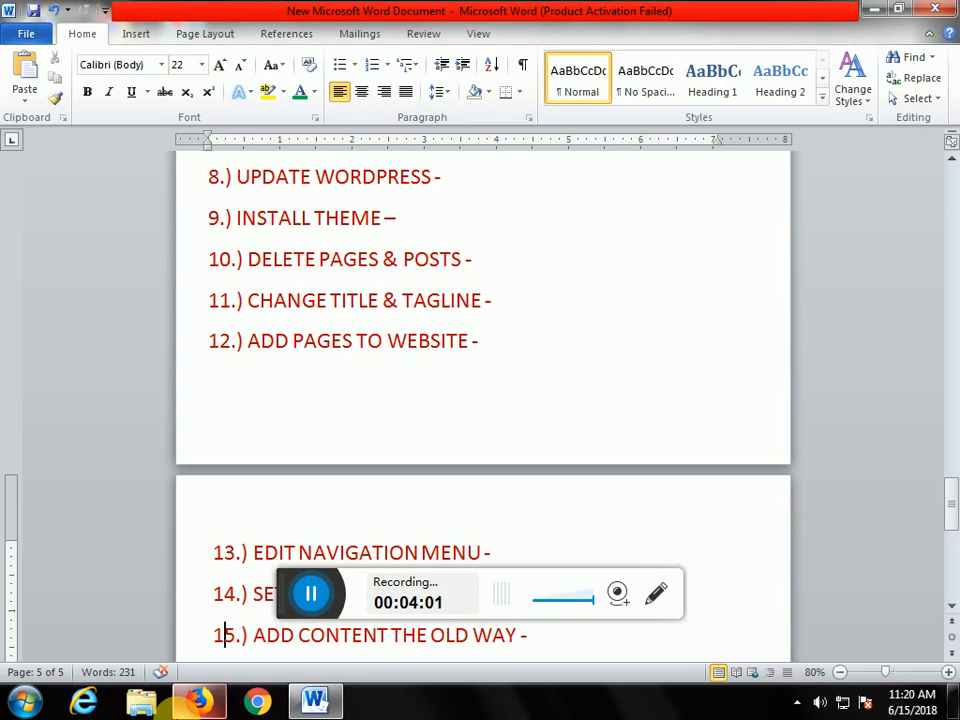
key("Down")
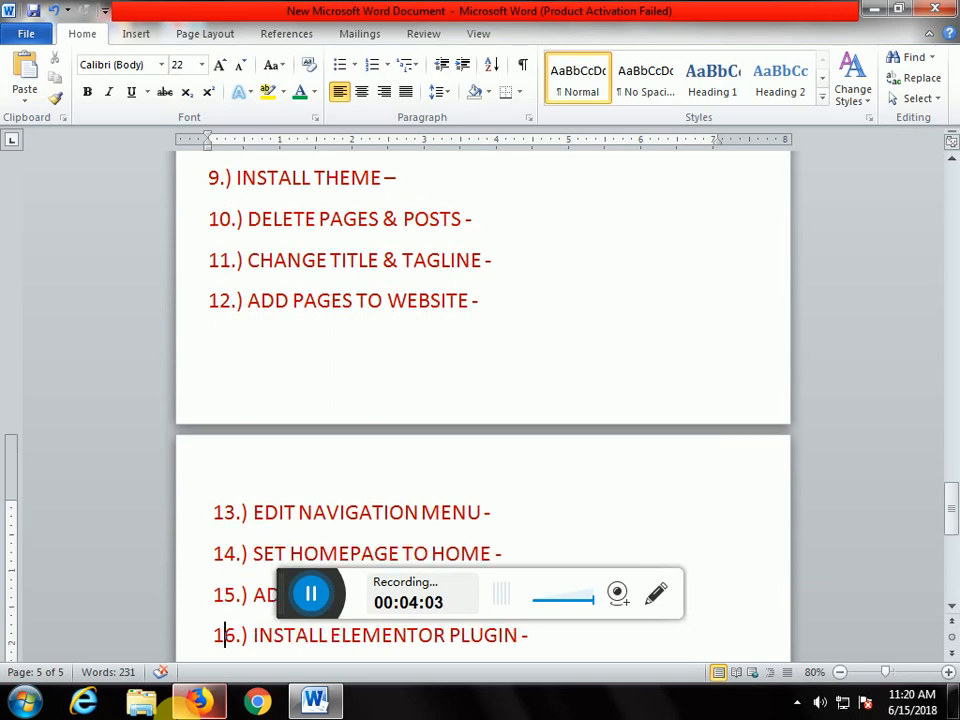
key("Down")
key("Down")
key("Down")
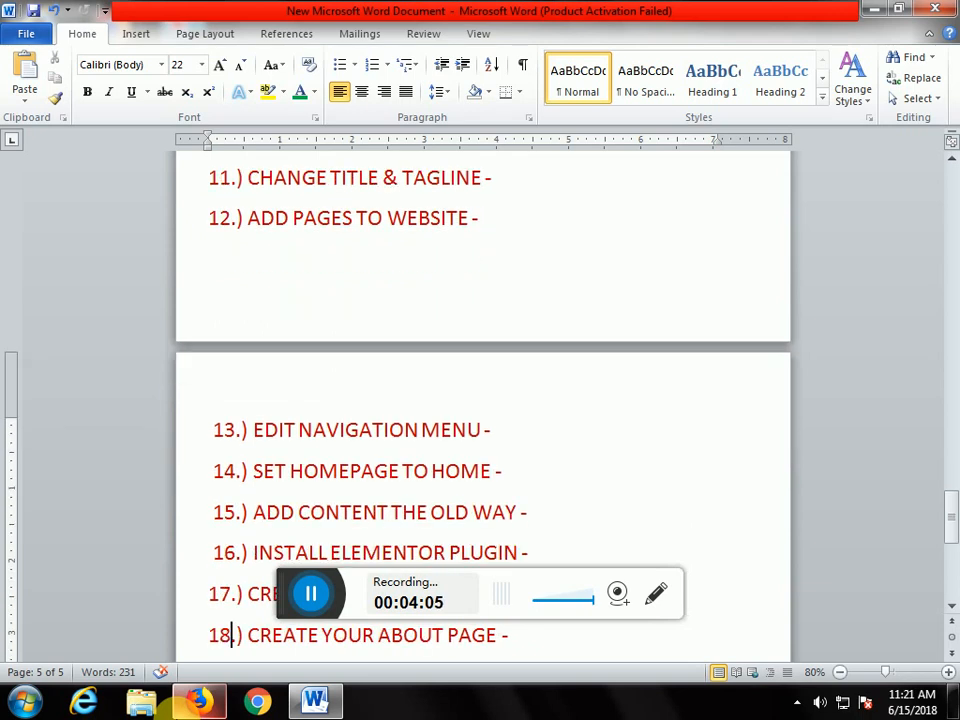
key("Down")
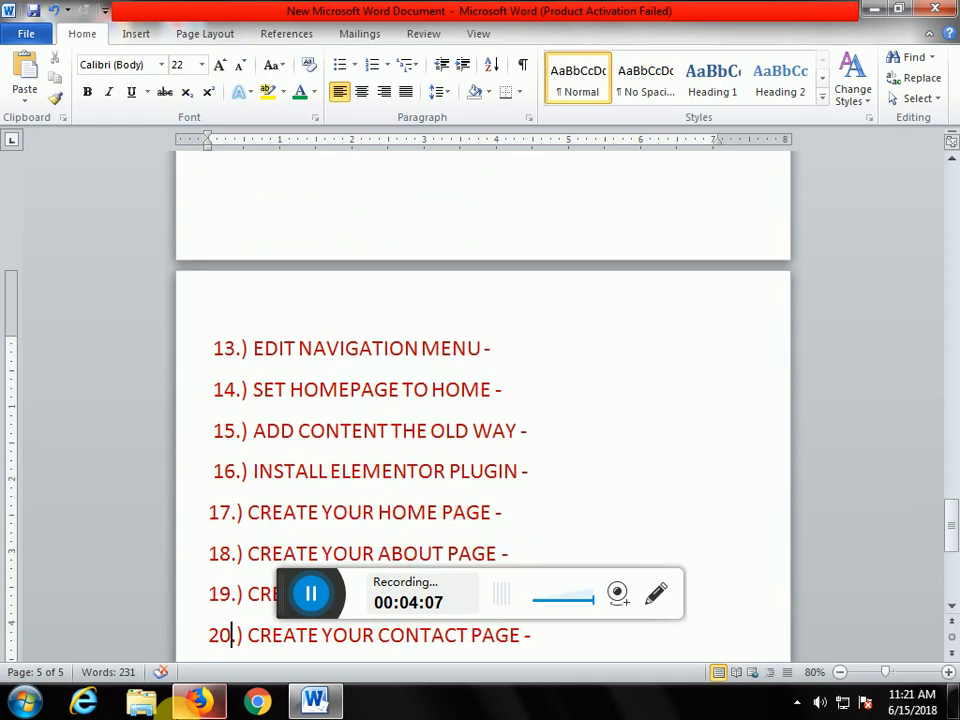
key("Down")
key("Down")
key("Down")
key("Down")
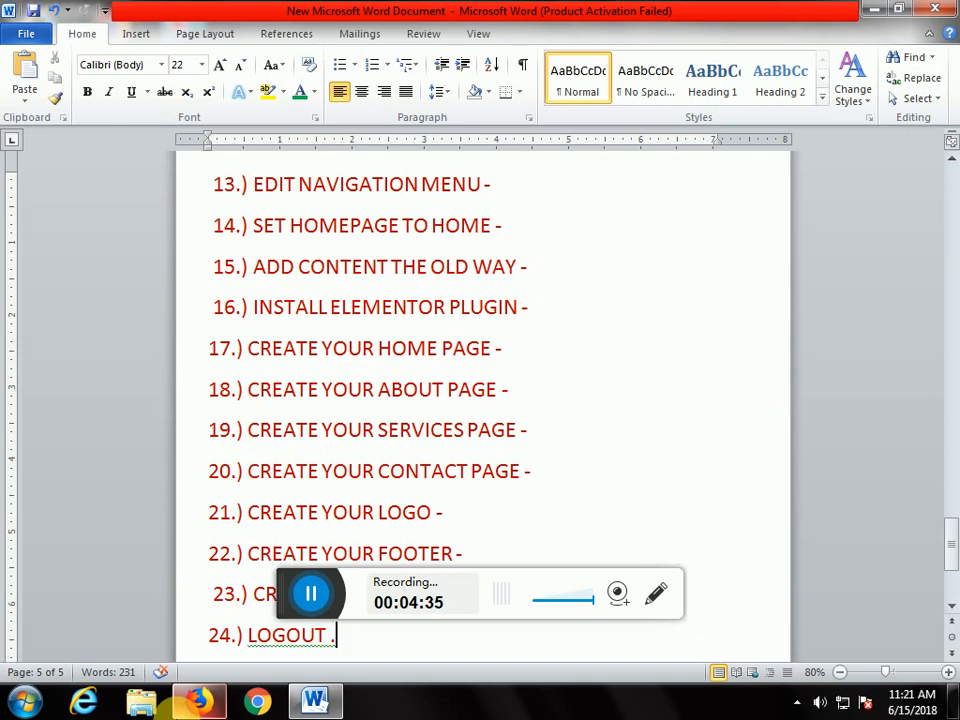
- Minimize Word and play the WordPress tutorial in Firefox full screen
left_click(876, 9)
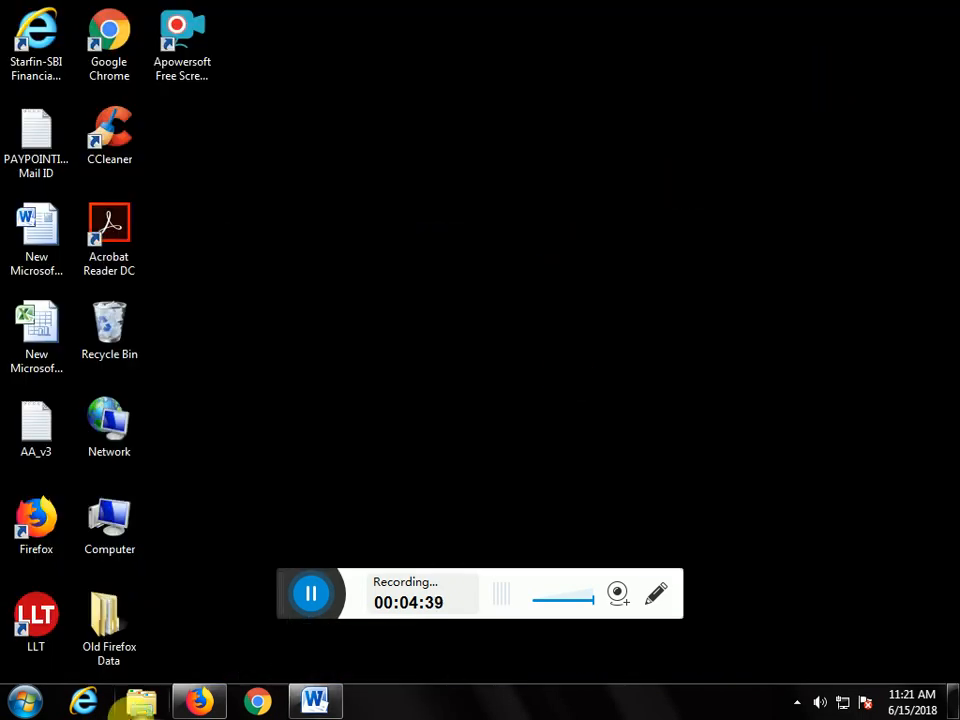
left_click(220, 707)
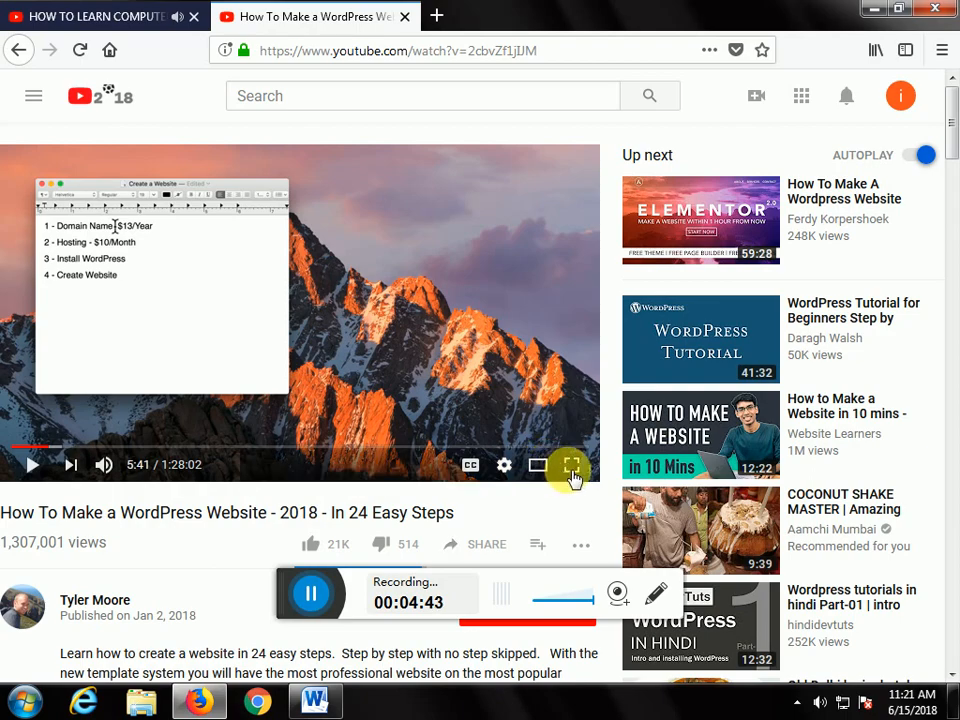
left_click(572, 466)
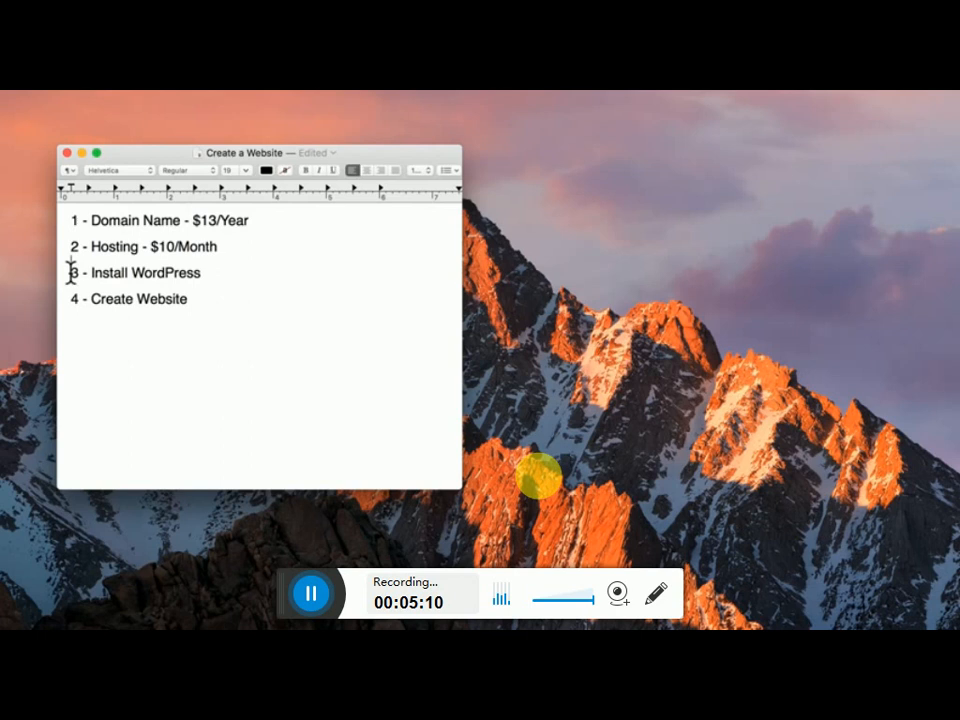
- Edit the notes list and add a bold '$10.37' line beneath it
left_click_drag(70, 270, 203, 271)
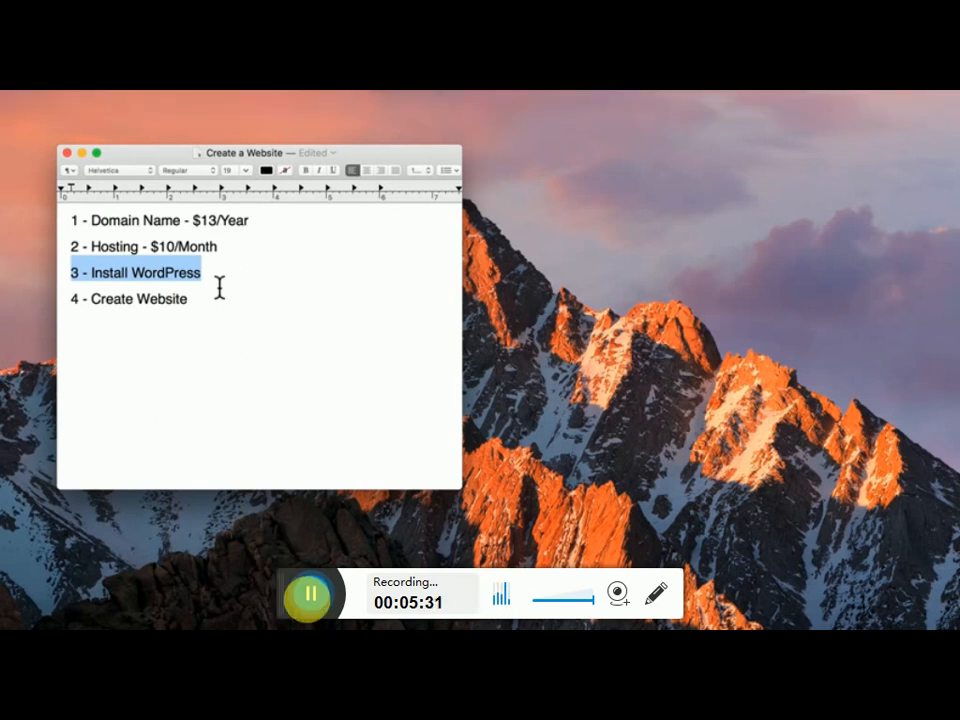
left_click(311, 593)
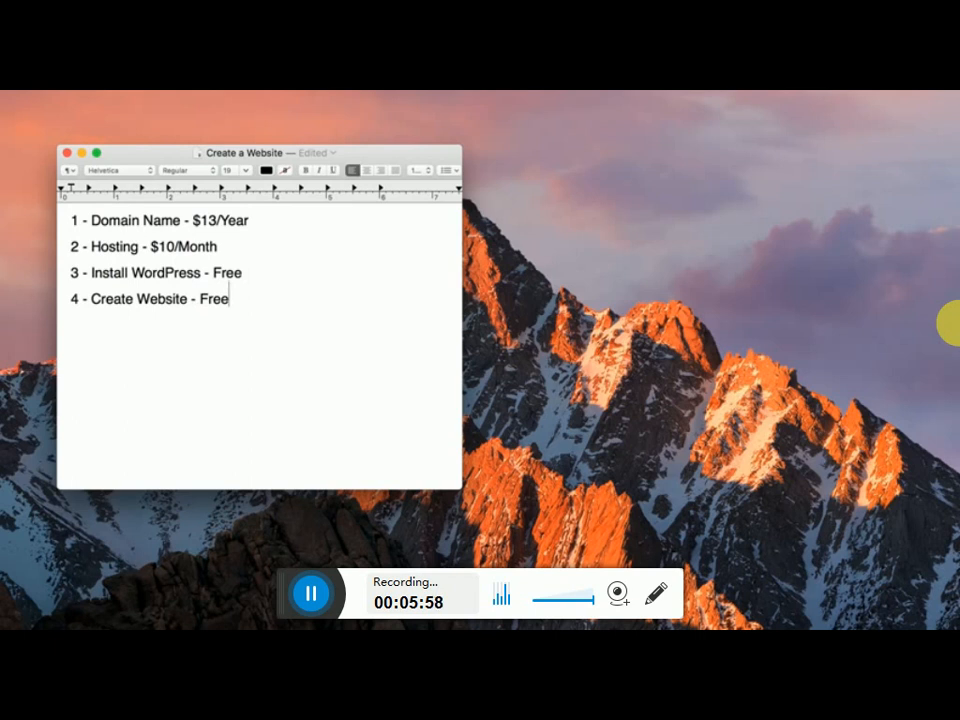
key("Return")
key("Return")
key("super+b")
type("$10.37")
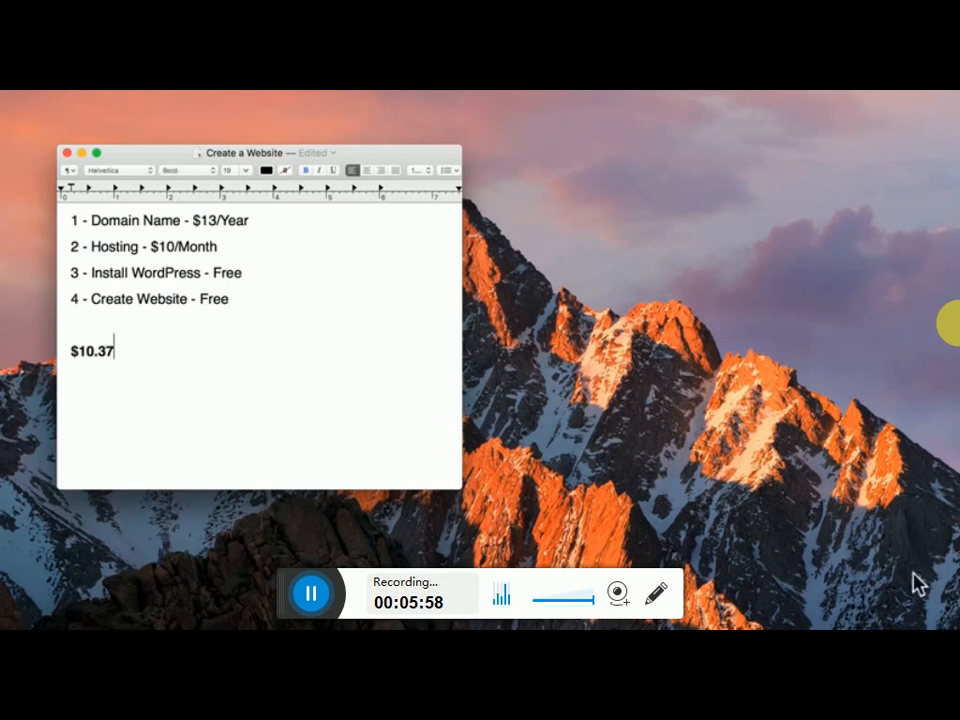
- Delete the $10.37 test line and minimize the notes window
triple_click(144, 354)
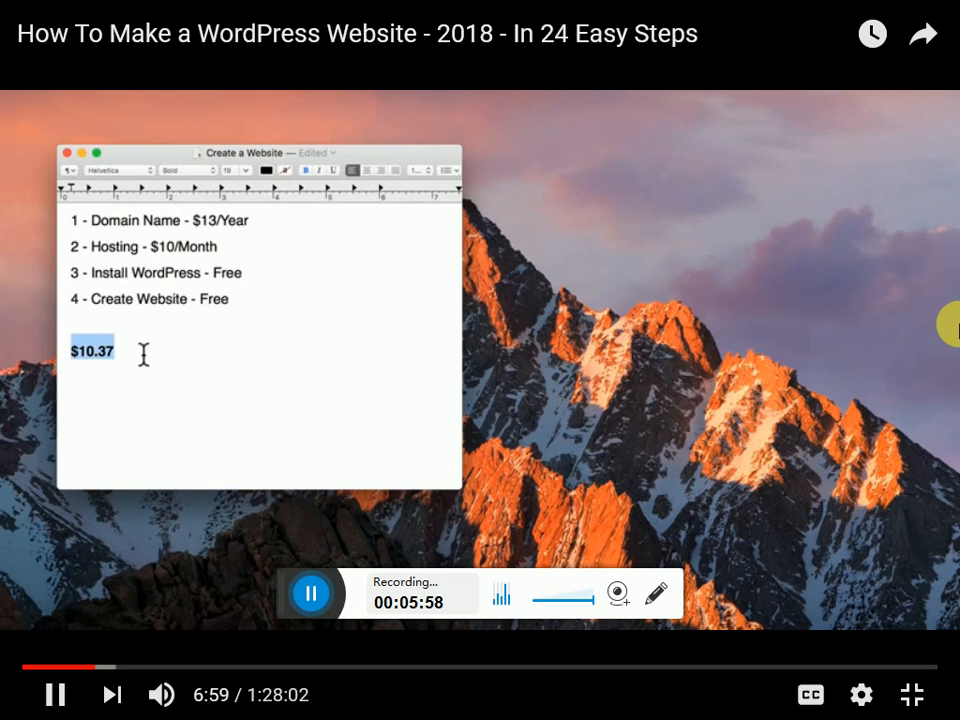
key("BackSpace")
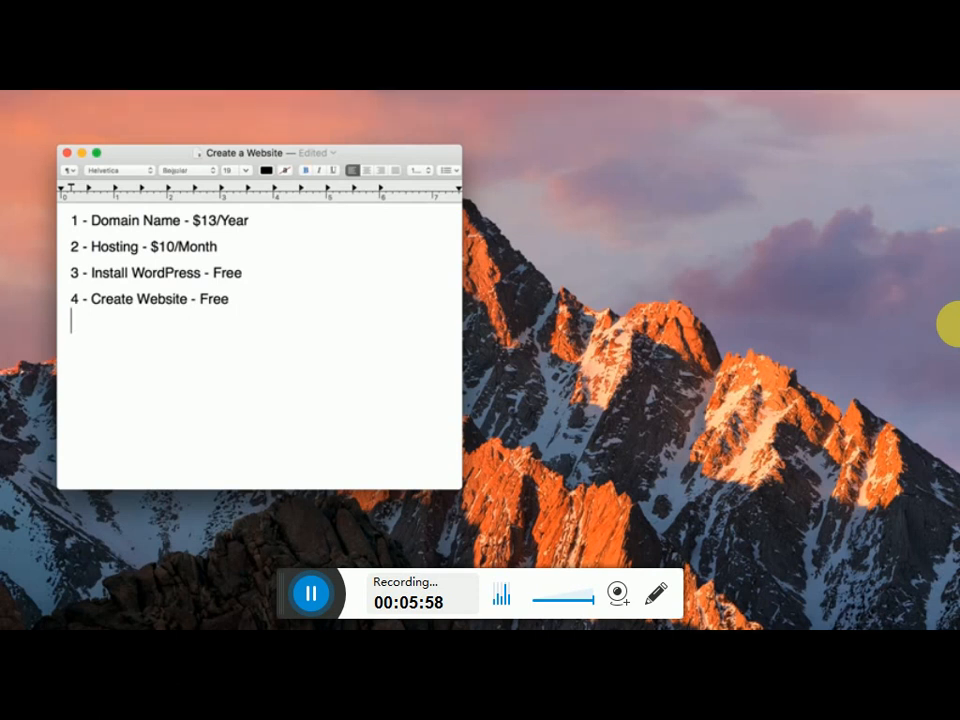
key("BackSpace")
left_click(82, 153)
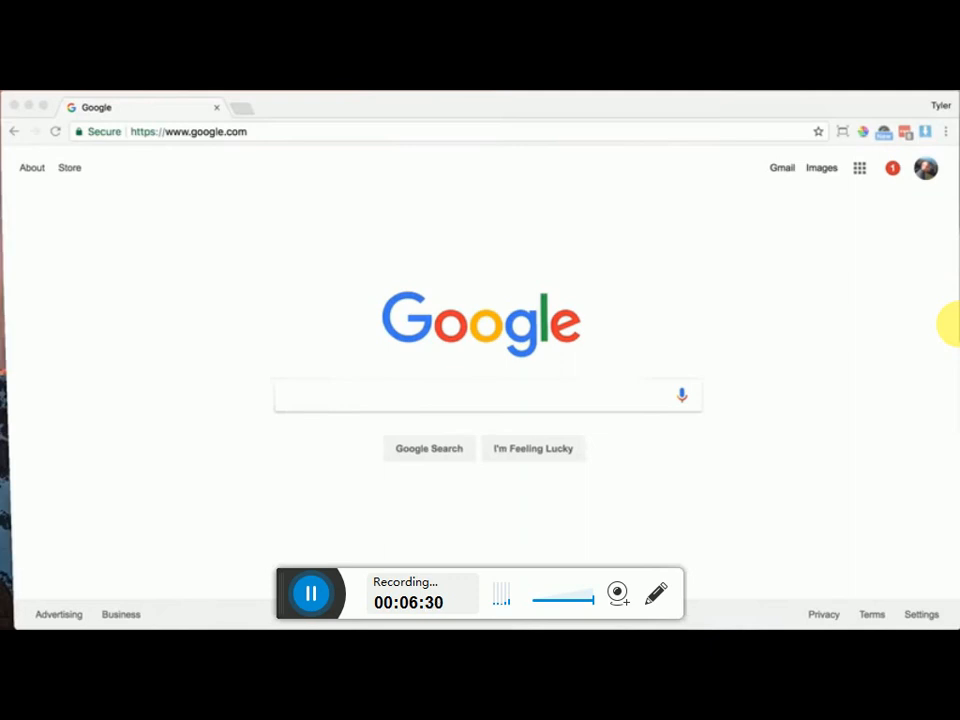
- Browse to hostgator.com and open the Web Hosting page from its navigation bar
key("super+l")
type("hostgator.com")
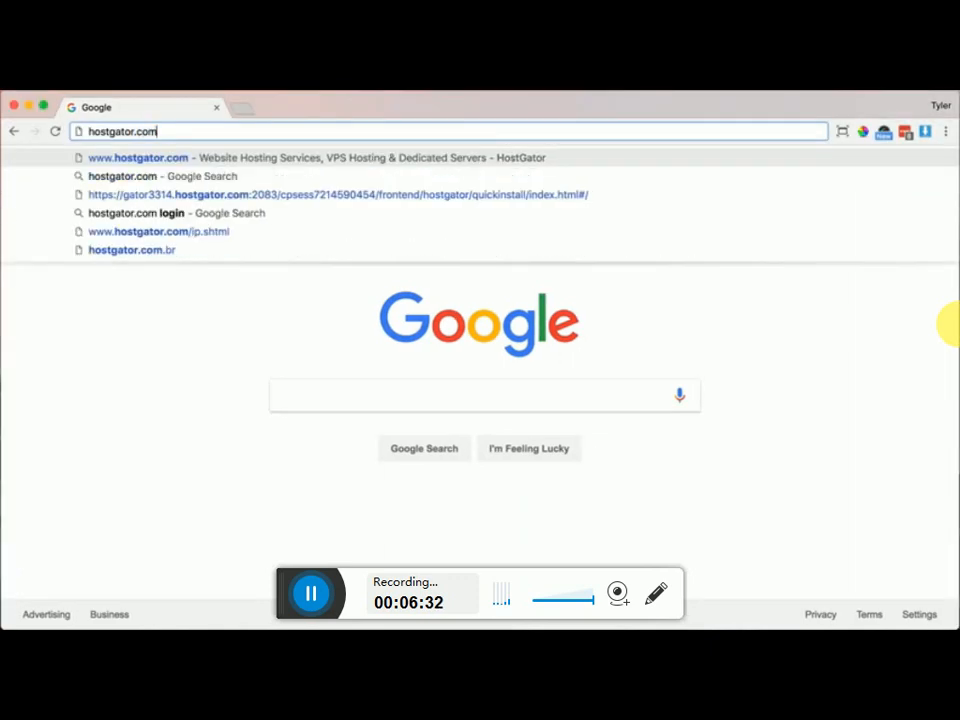
key("Return")
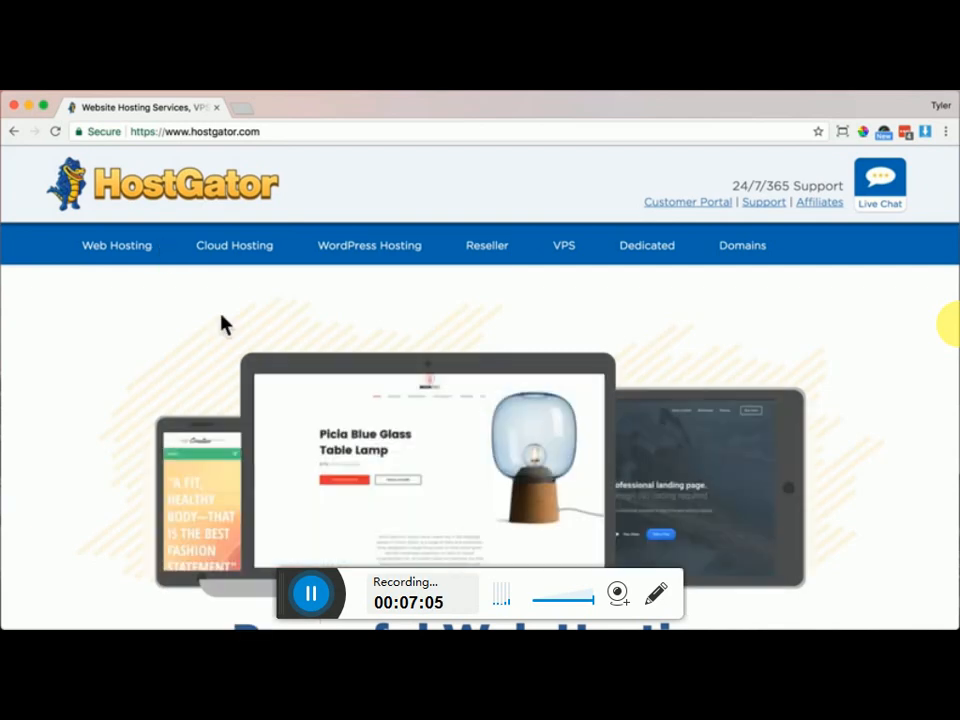
left_click(120, 246)
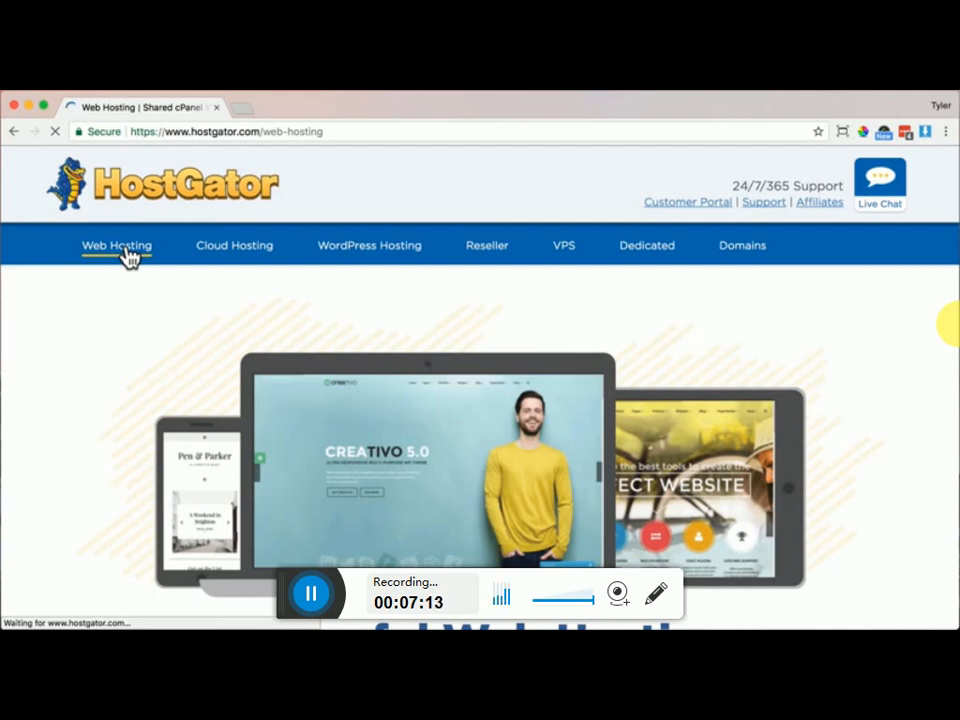
- Choose 'Sign Up Now!' on the Hatchling Plan card
scroll(137, 321, "down", 3)
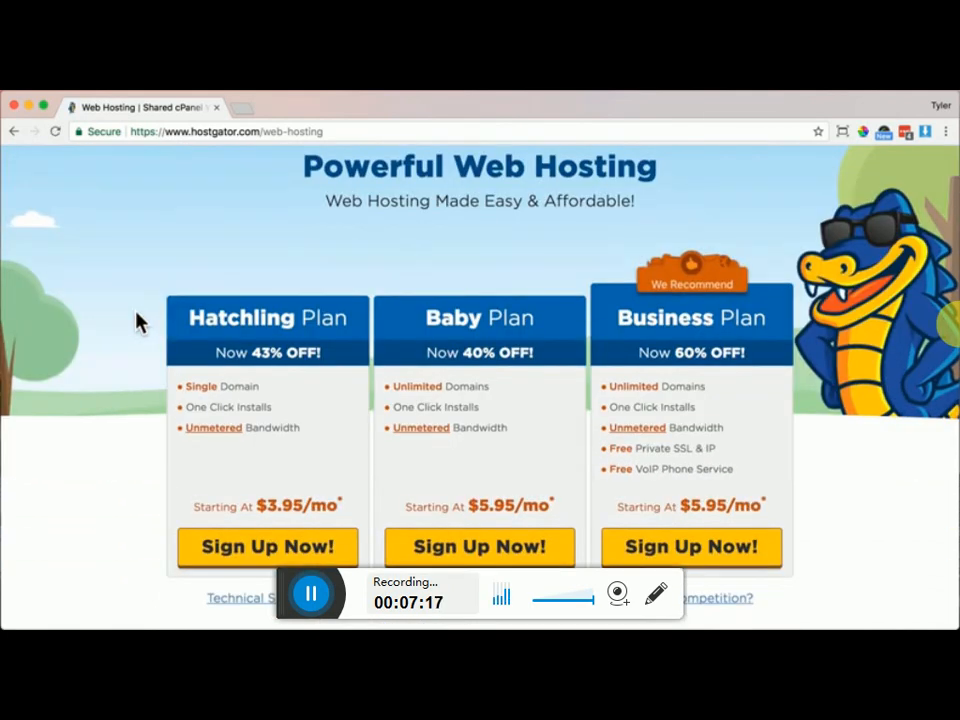
scroll(138, 322, "up", 1)
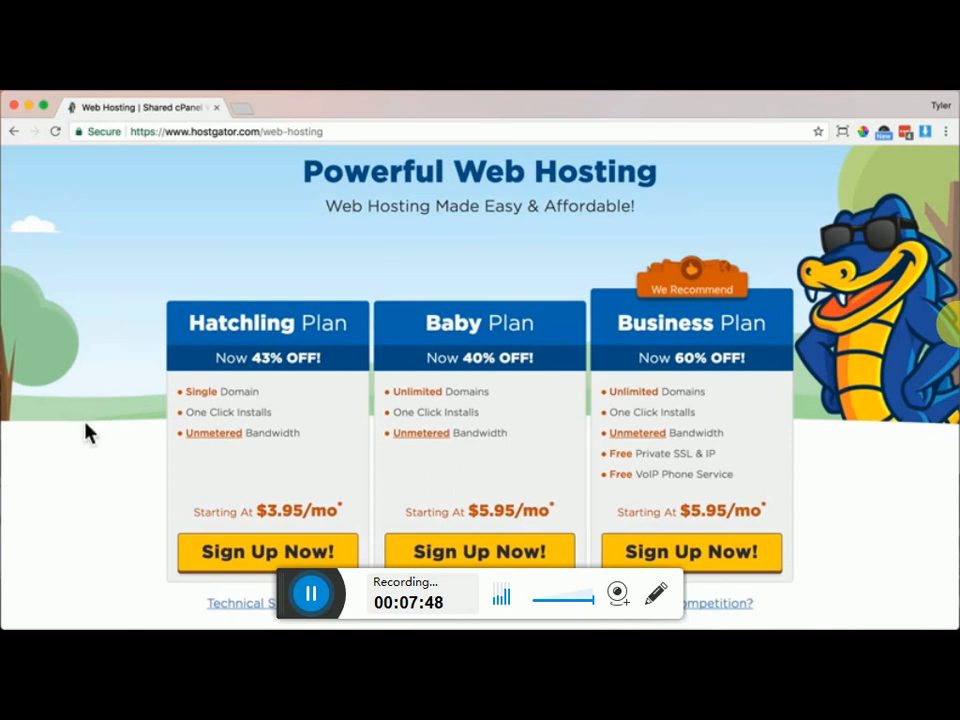
left_click(266, 566)
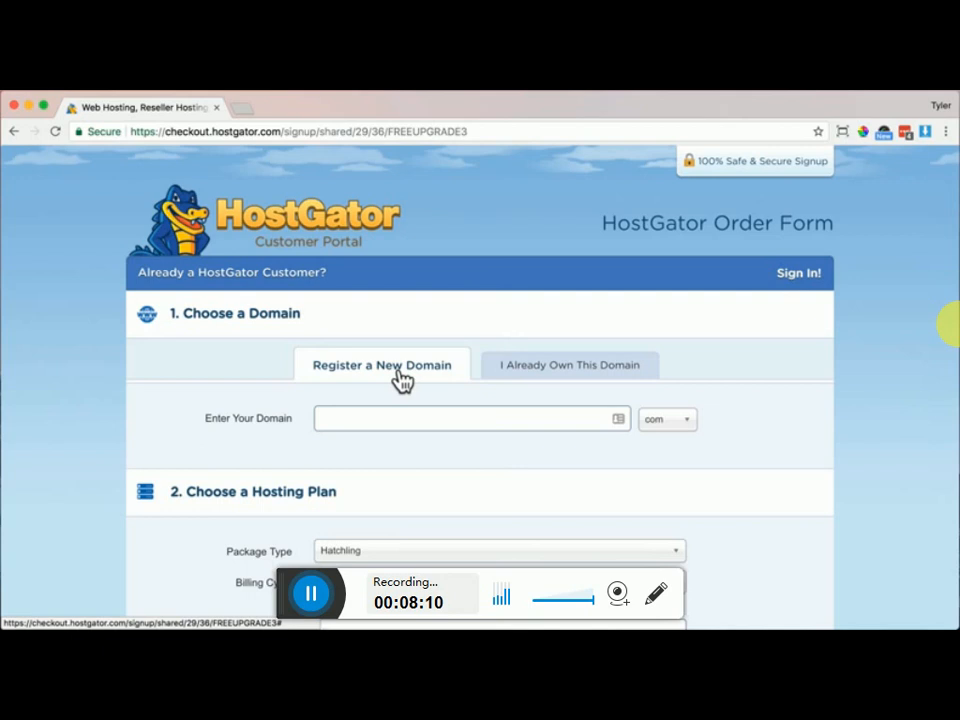
- Register the new domain learnhowtocreateawebsite with the .com extension
left_click(557, 370)
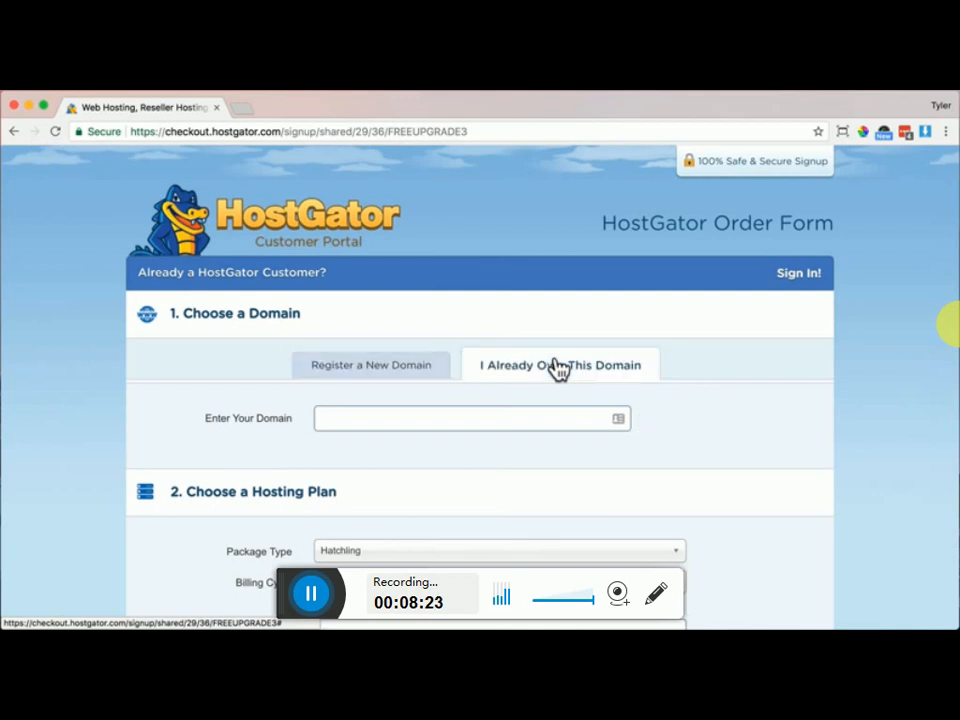
left_click(477, 418)
type("ialreadyownit")
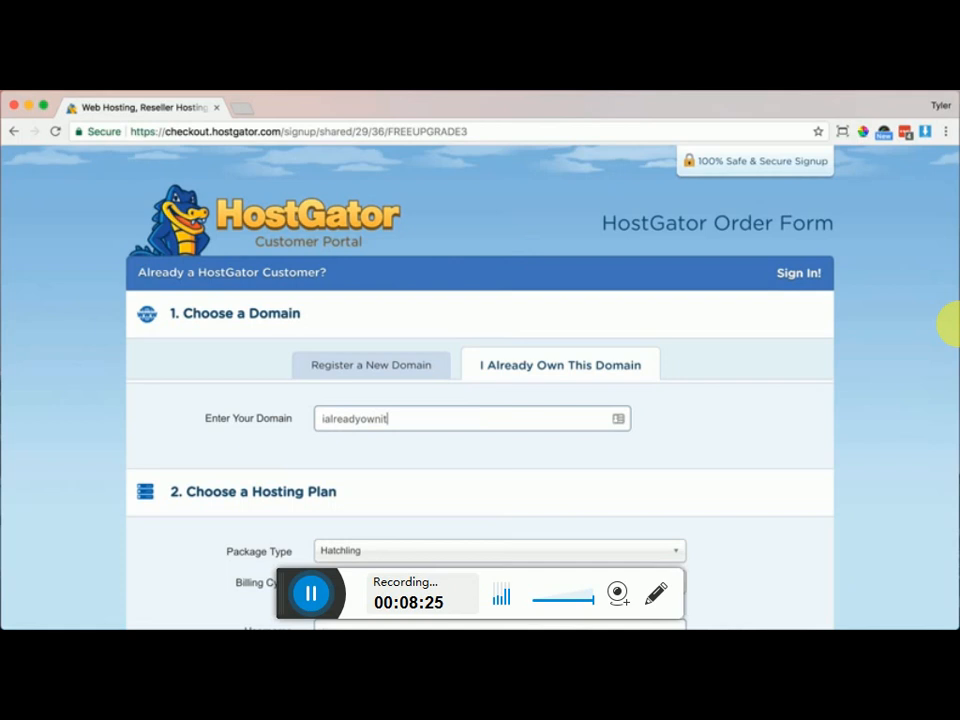
type(".com")
left_click_drag(494, 418, 306, 424)
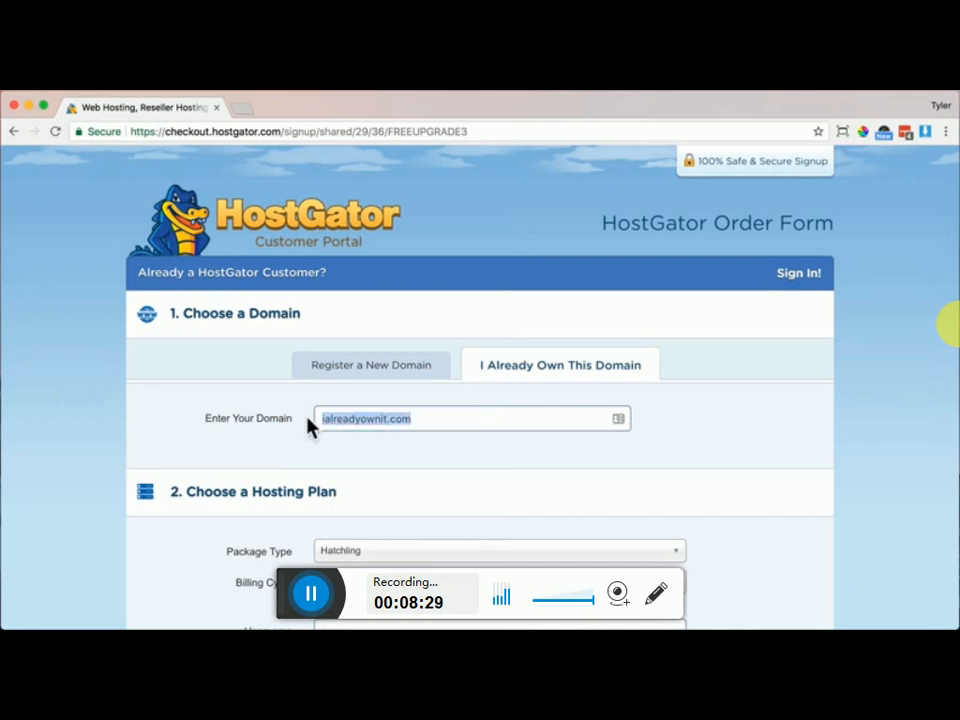
left_click(371, 364)
type("learn")
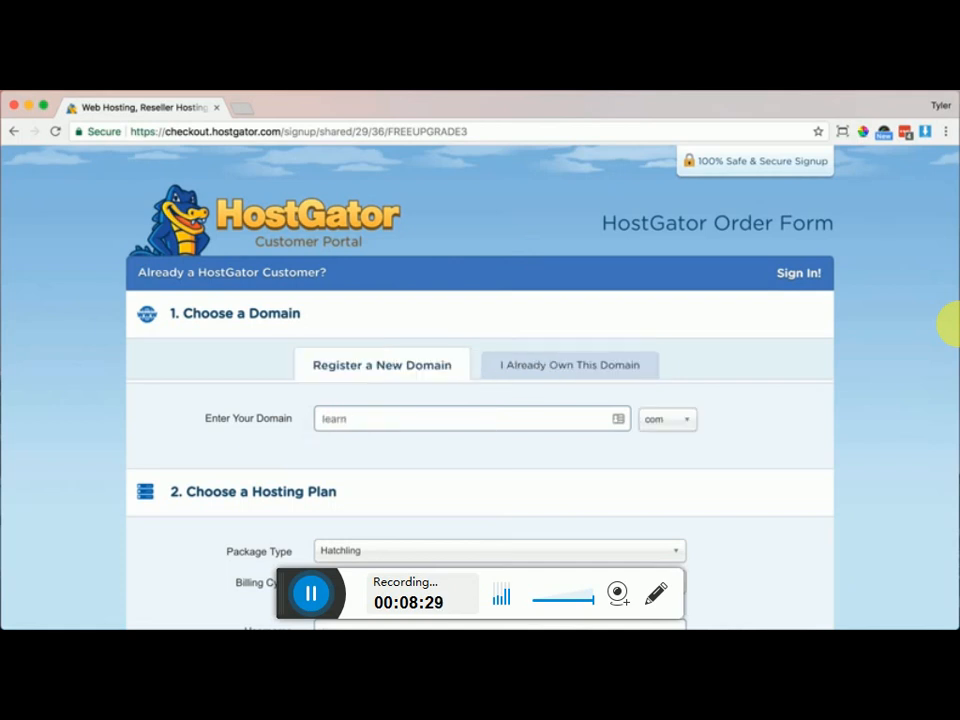
type("howtocreateawebsite")
key("Tab")
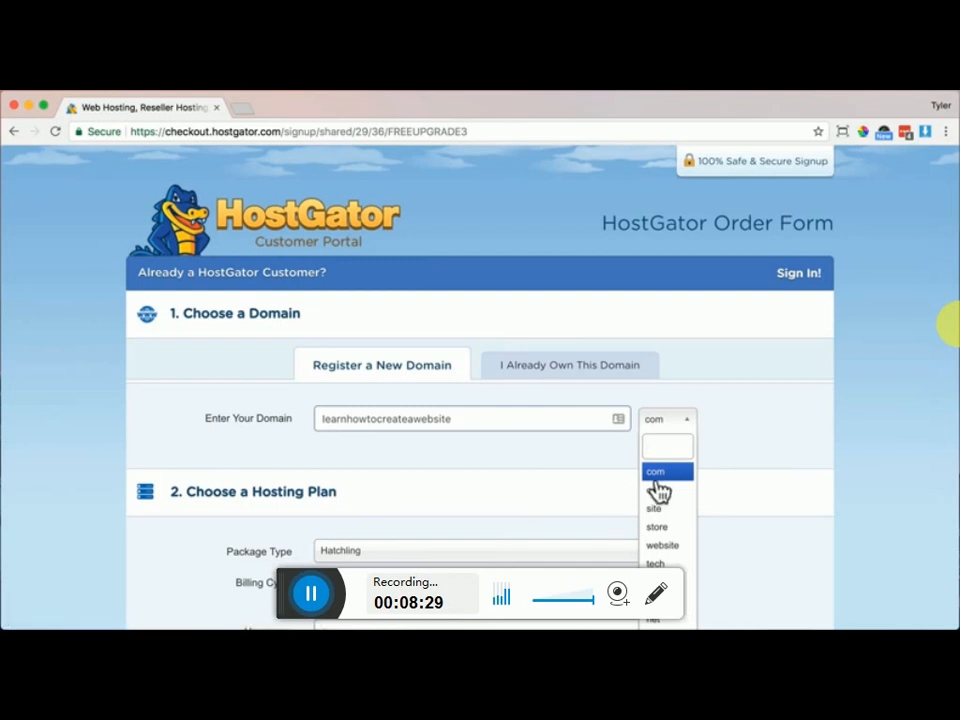
scroll(664, 498, "down", 3)
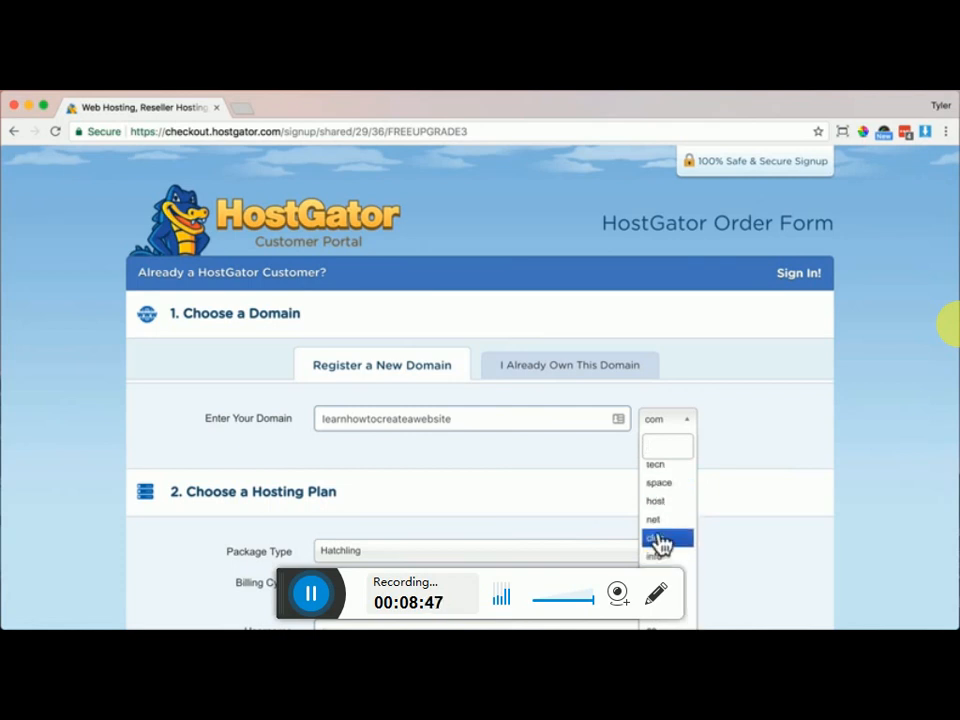
scroll(657, 546, "up", 3)
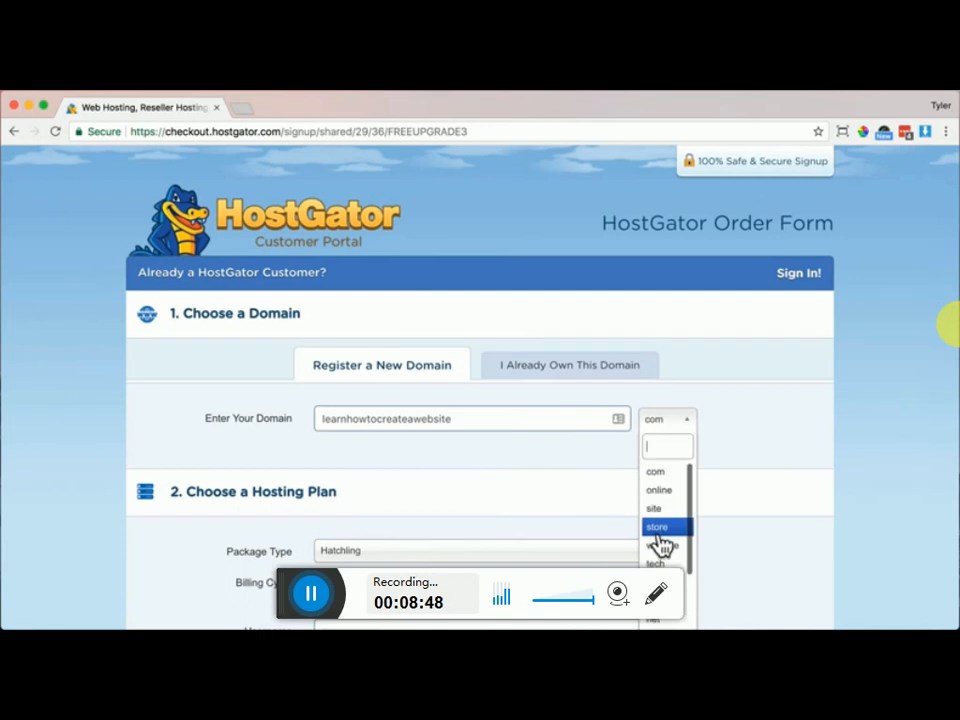
left_click(662, 474)
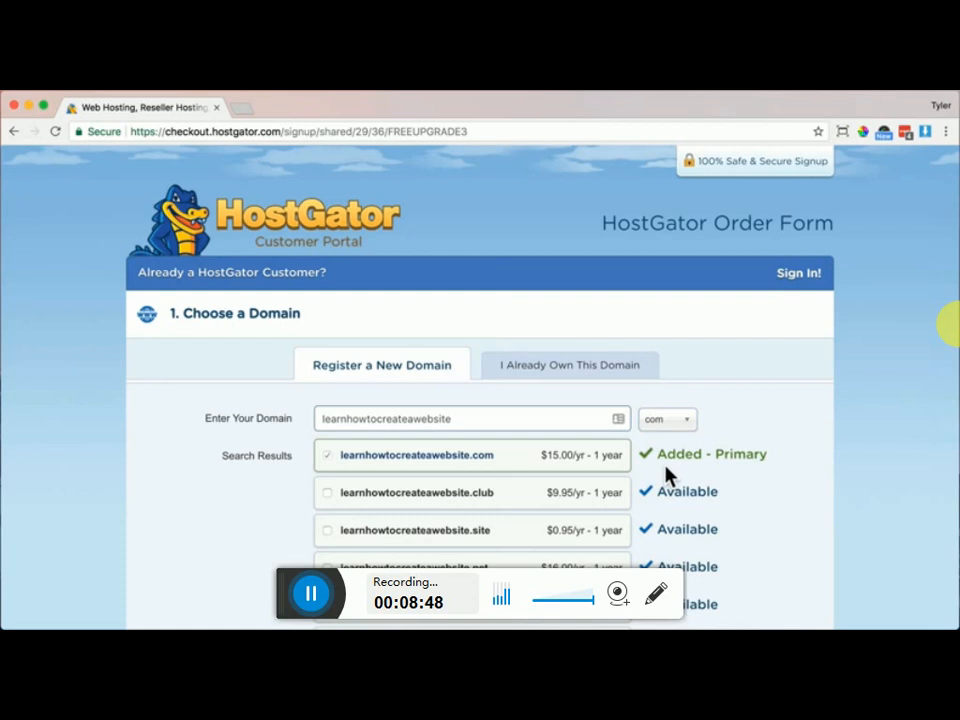
- Uncheck 'Add Domain Privacy Protection' further down the order form
scroll(600, 470, "down", 1)
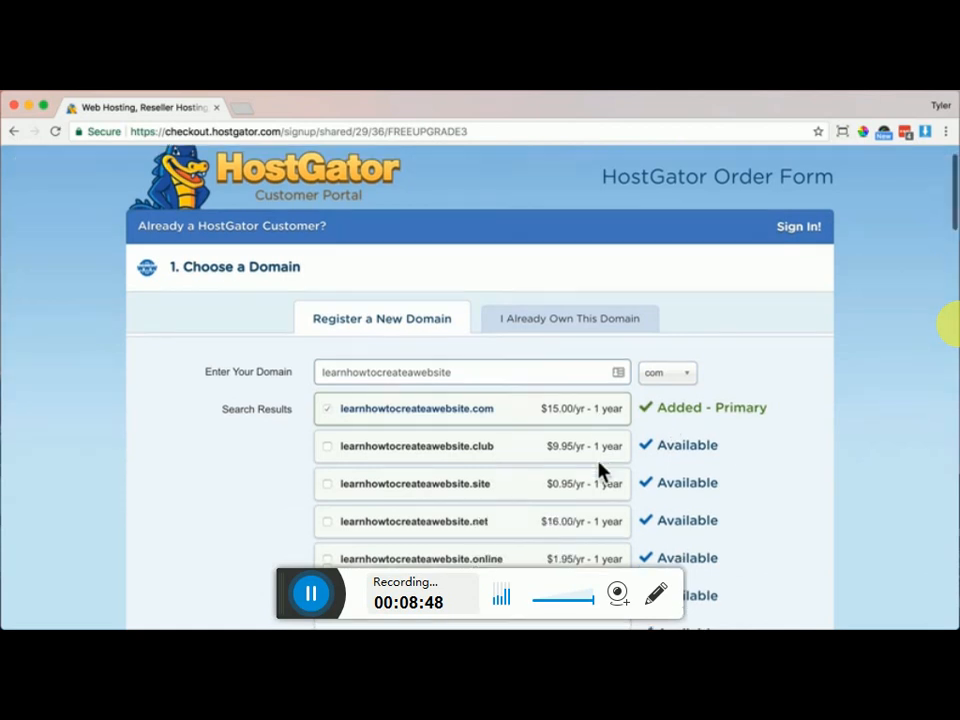
scroll(600, 470, "down", 2)
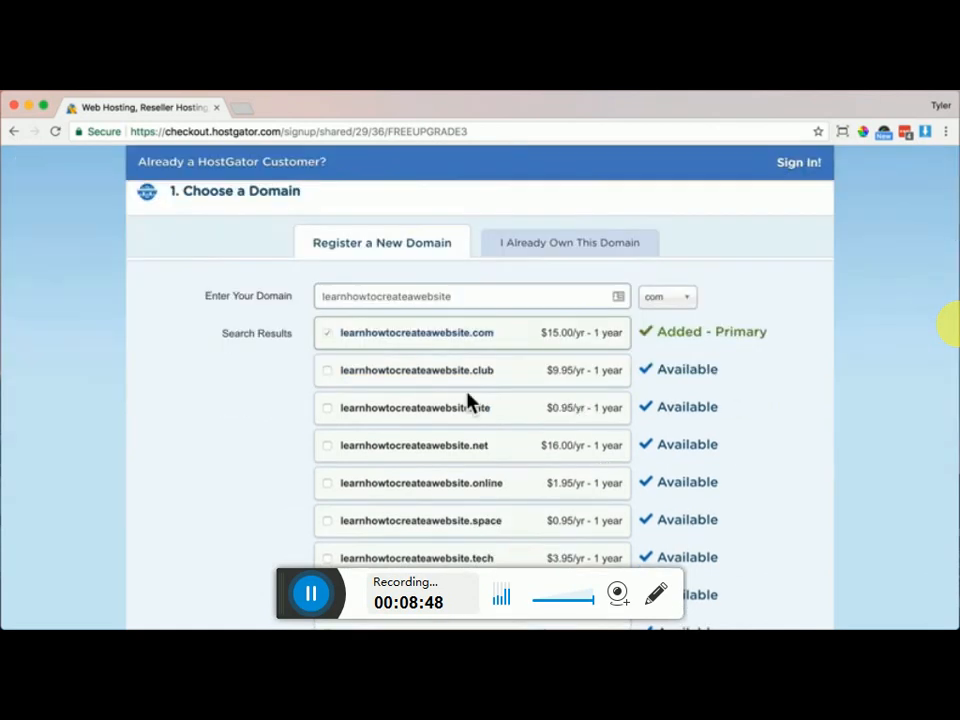
scroll(446, 388, "down", 7)
scroll(446, 388, "down", 4)
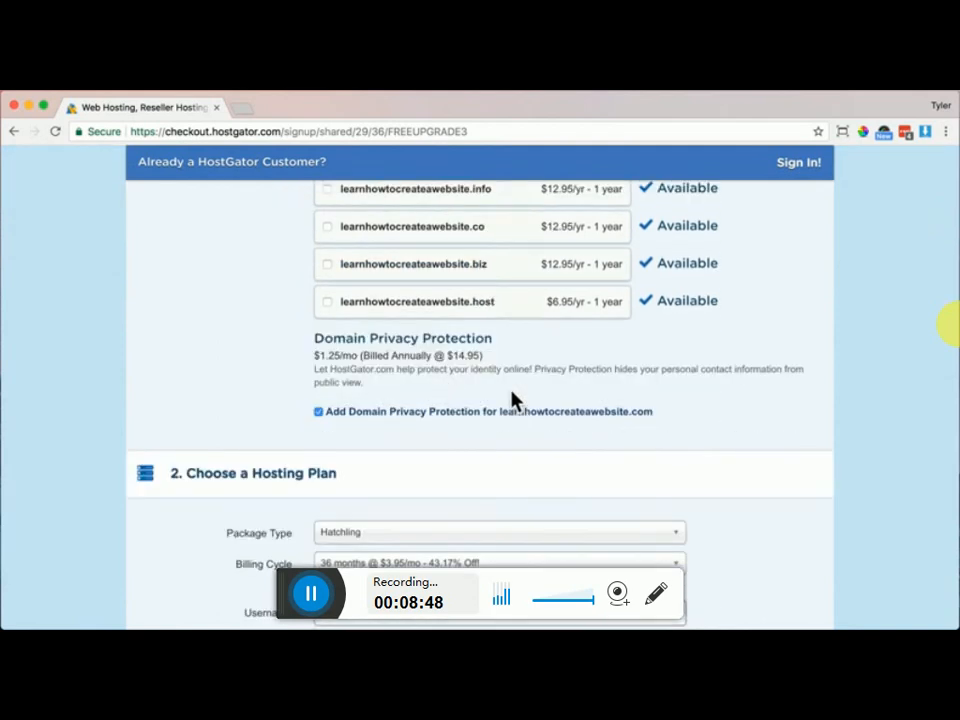
triple_click(316, 341)
scroll(519, 392, "down", 3)
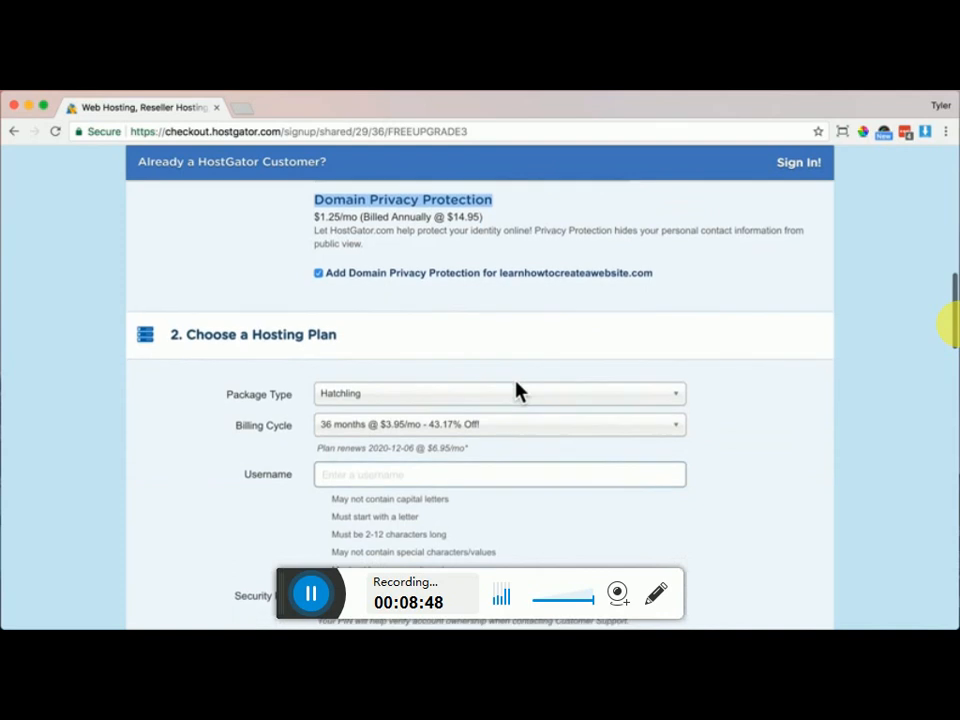
scroll(519, 392, "down", 1)
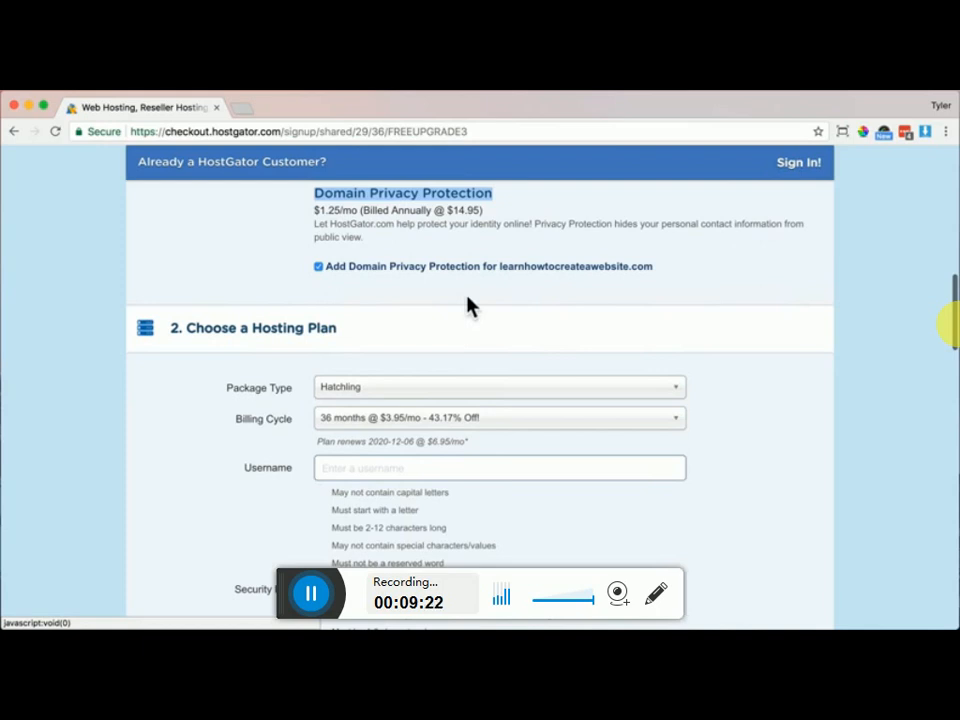
left_click(318, 267)
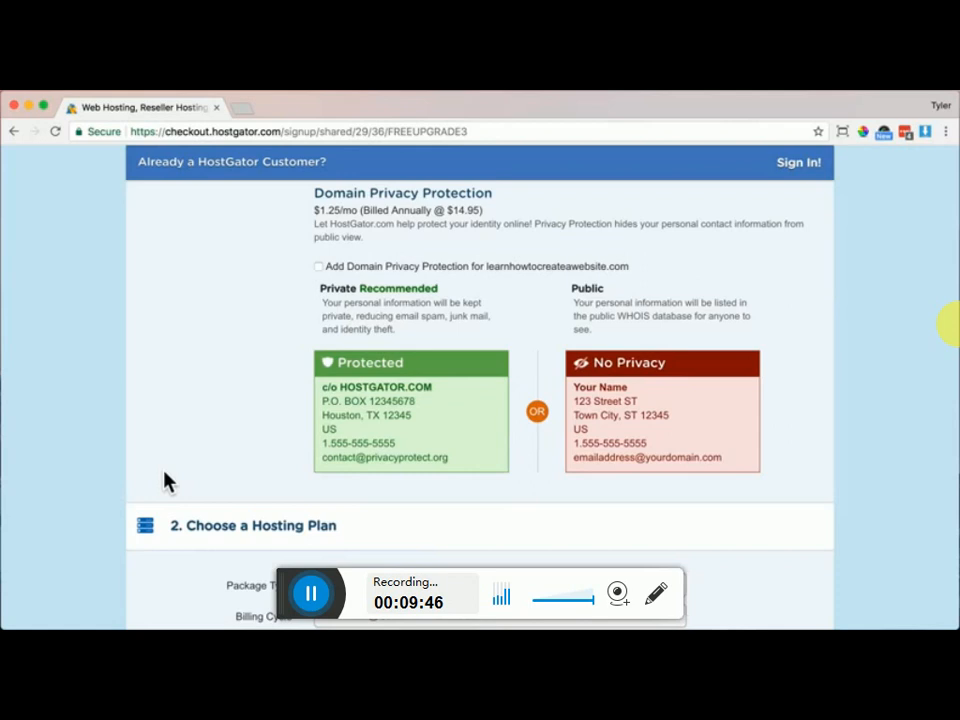
- Keep the Hatchling package and set billing to 1 month @ $10.95/mo
scroll(165, 482, "down", 3)
left_click(677, 262)
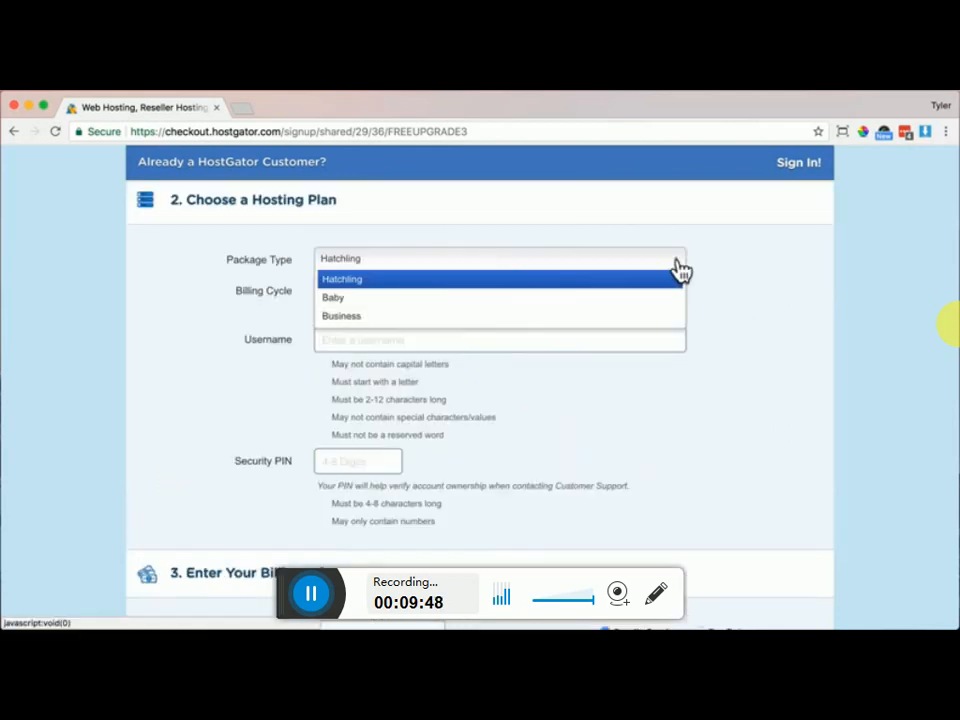
left_click(680, 268)
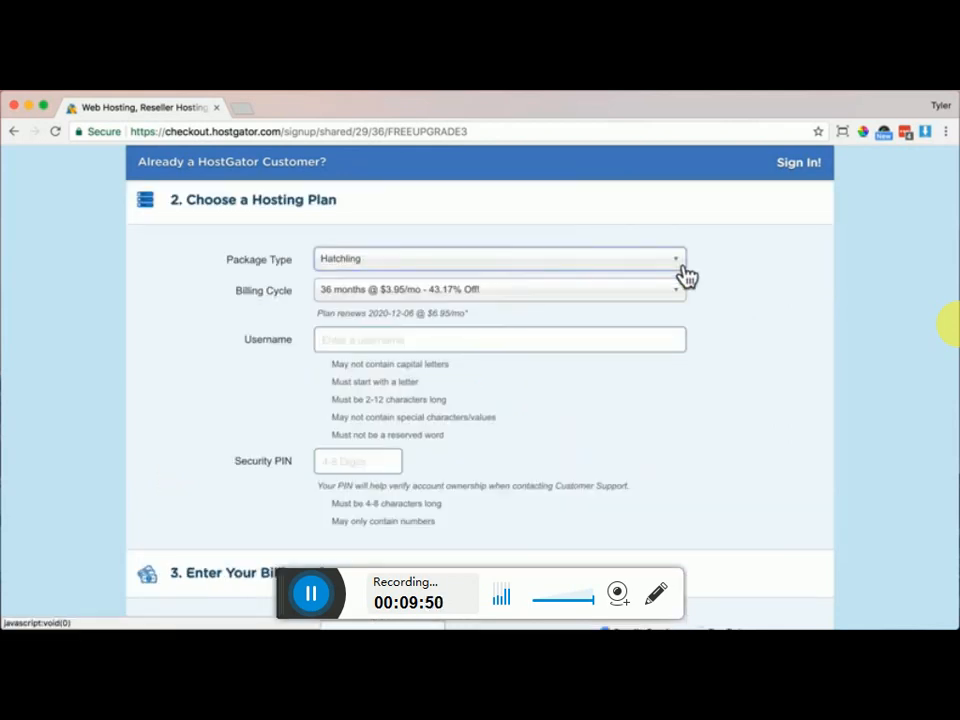
left_click(676, 300)
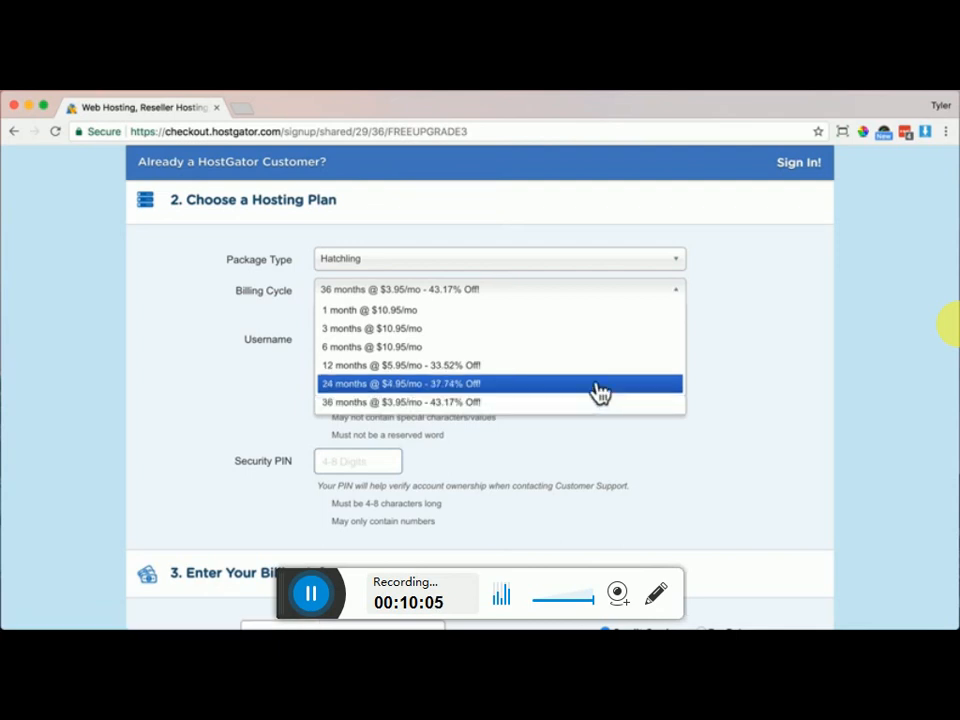
left_click(583, 313)
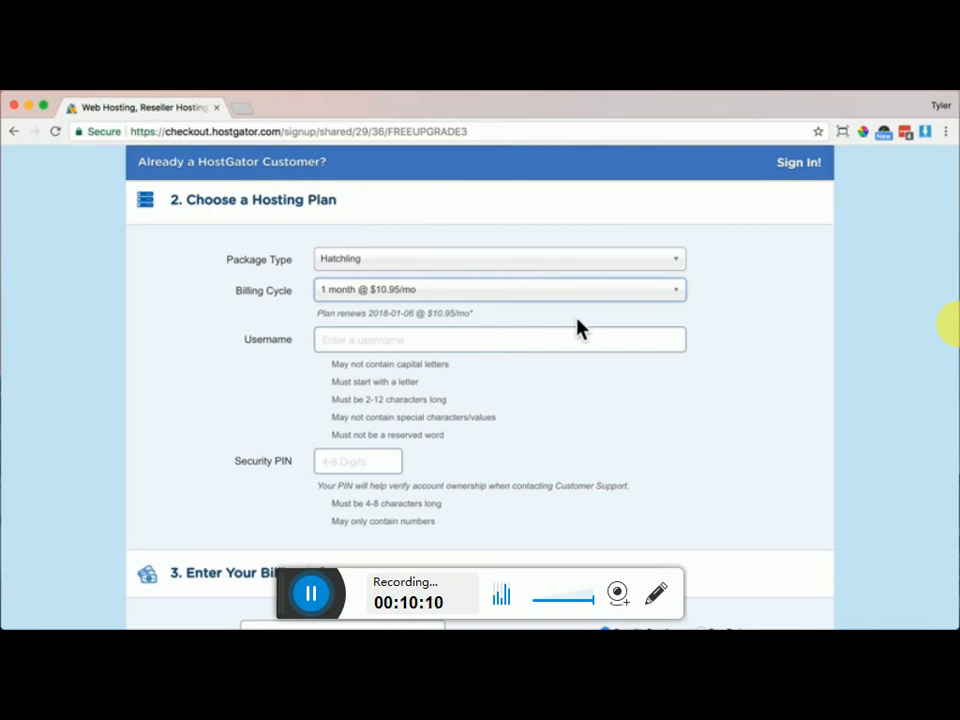
- Enter the account username and move on to the security PIN field
left_click(440, 342)
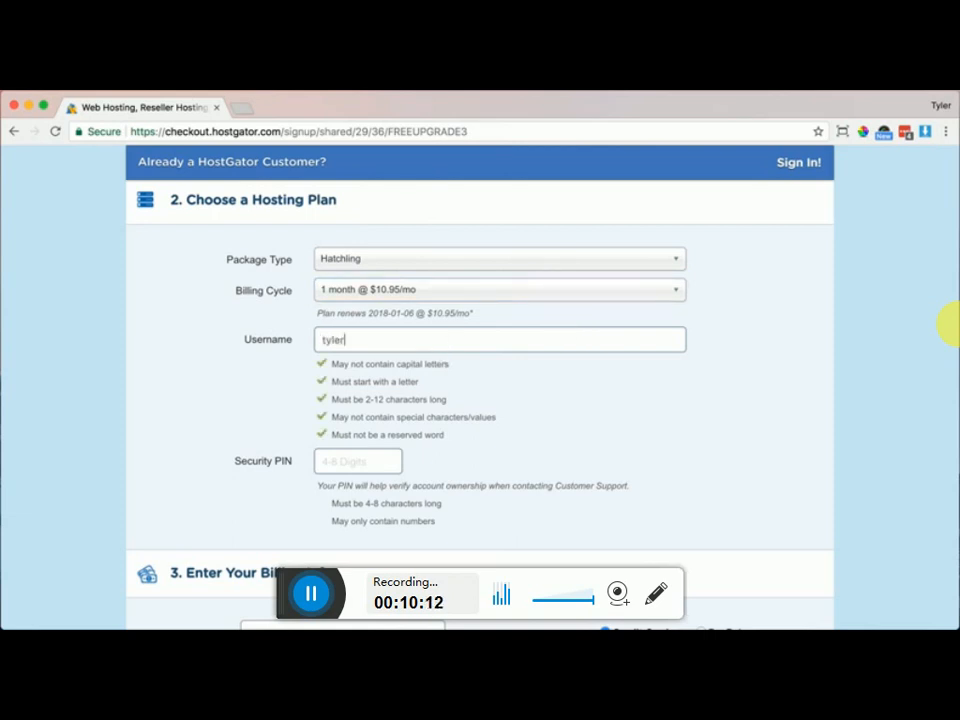
key("Tab")
scroll(276, 497, "down", 5)
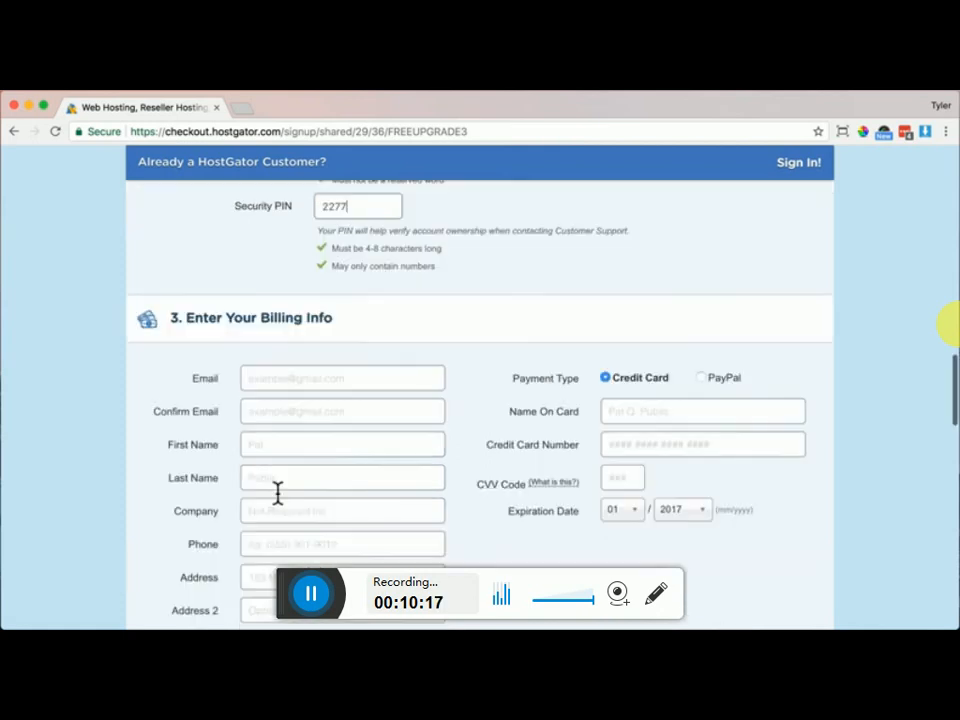
- Enter the billing email address in Email and Confirm Email
left_click(258, 257)
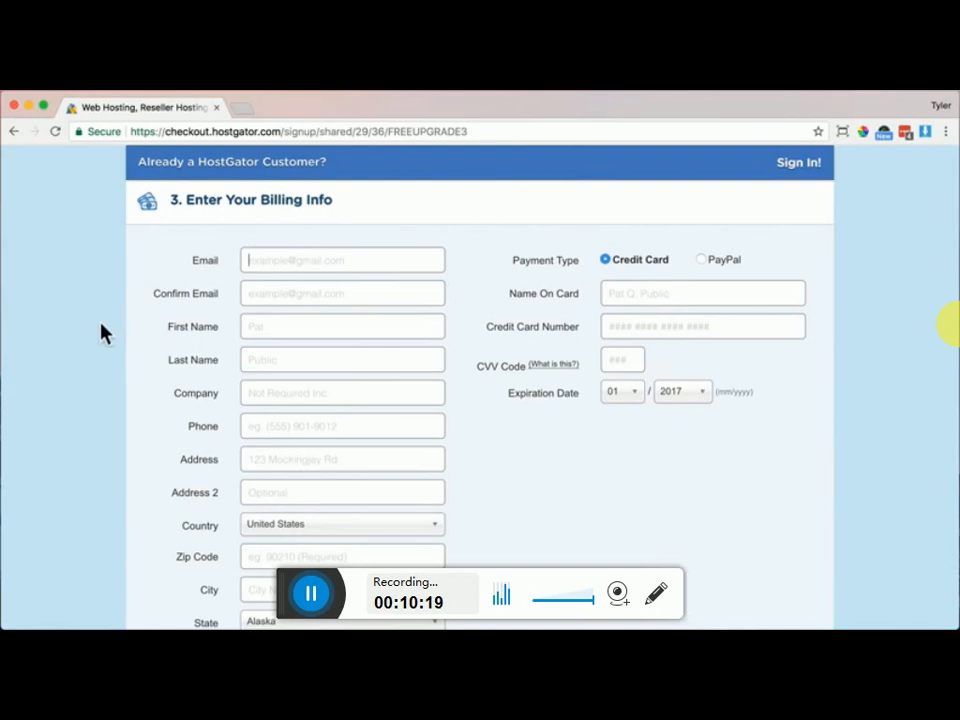
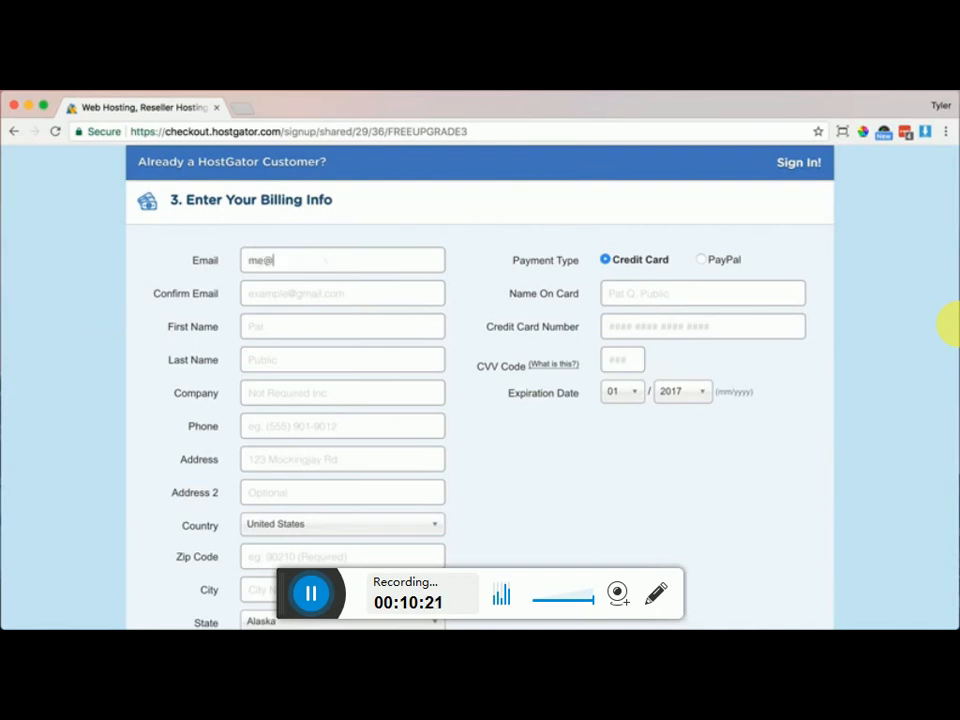
key("Tab")
type("me@")
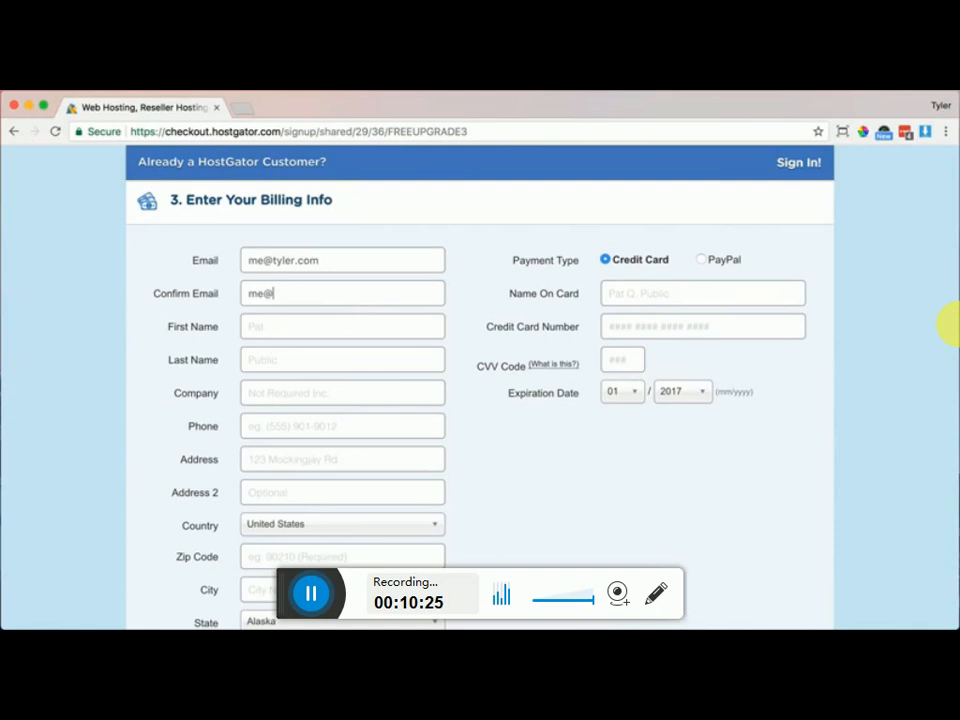
- Uncheck the SiteLock and CodeGuard site backup add-ons
scroll(673, 471, "down", 10)
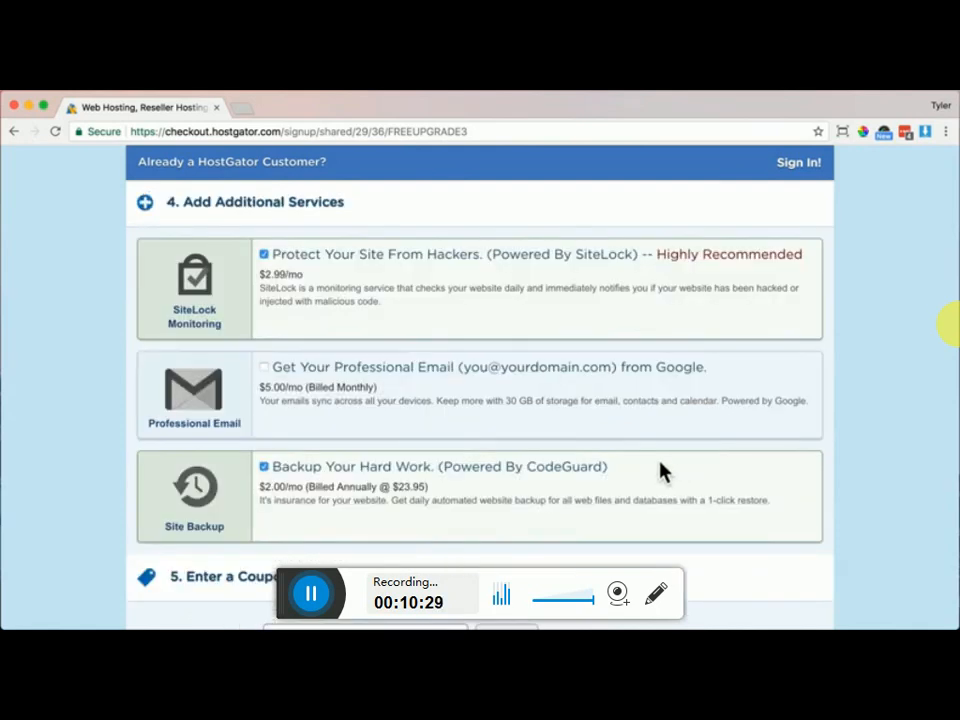
left_click(262, 256)
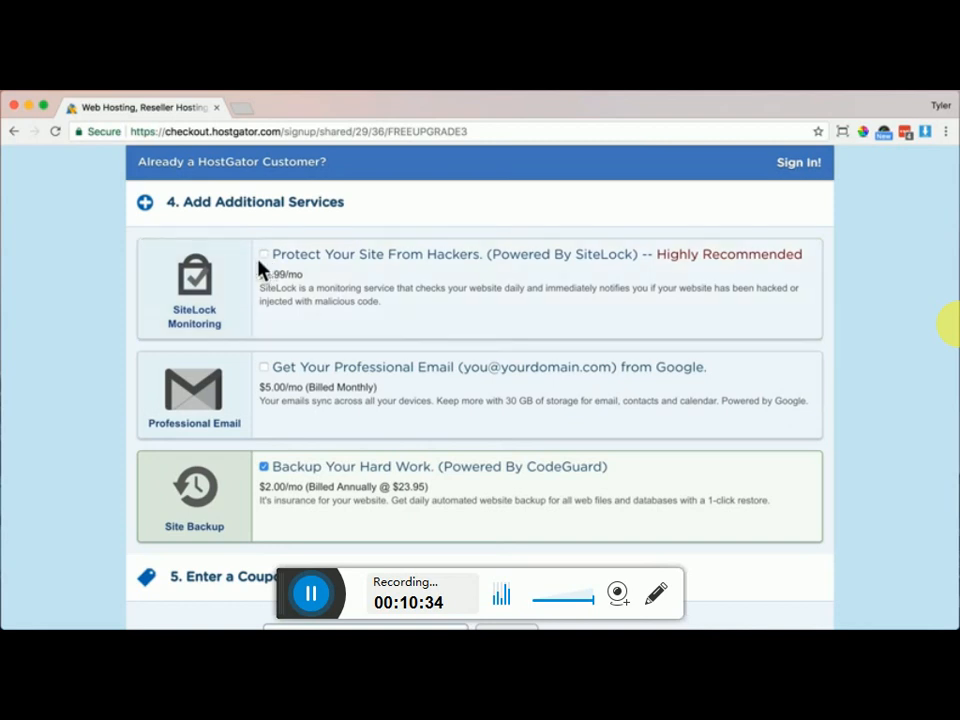
left_click(252, 510)
- Replace coupon FREEUPGRADE3 with savecode and validate it, cutting the amount due to $10.37
scroll(472, 561, "down", 5)
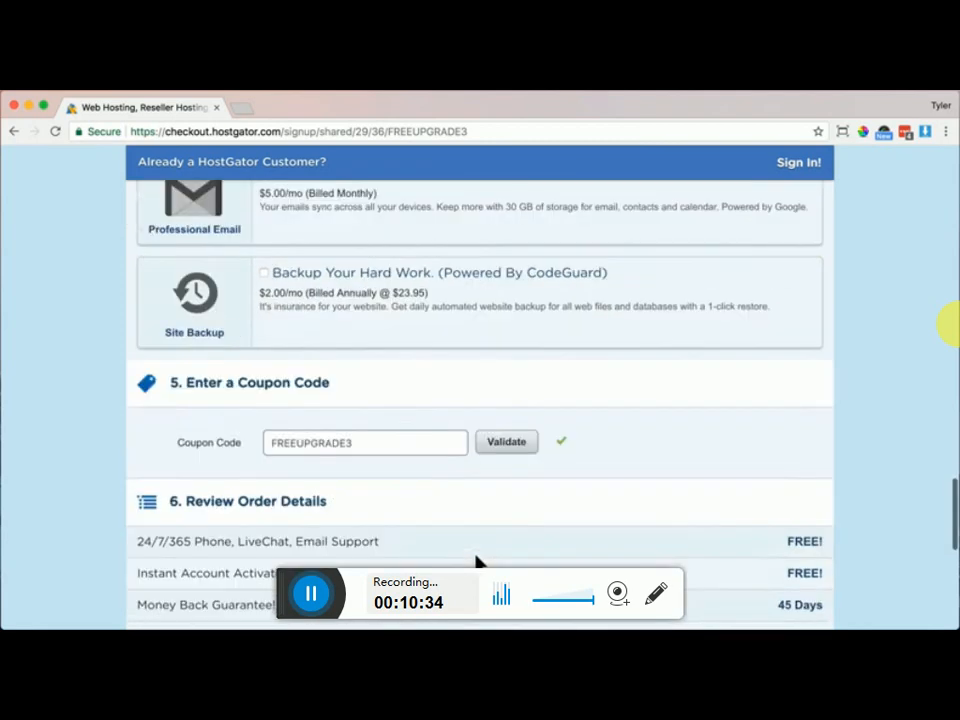
scroll(476, 562, "down", 3)
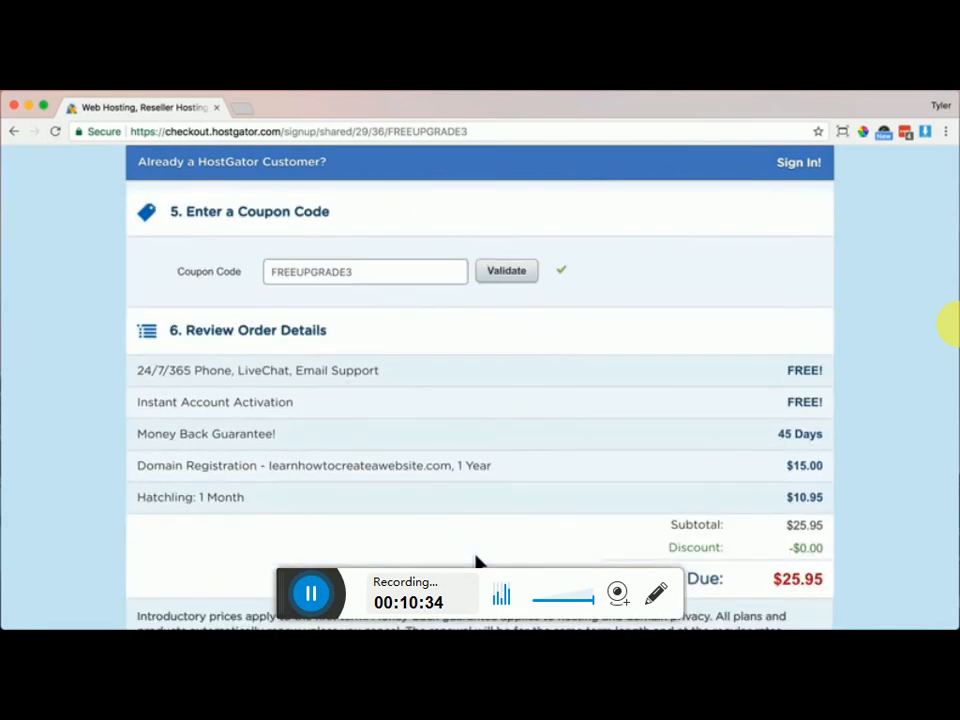
scroll(501, 566, "up", 1)
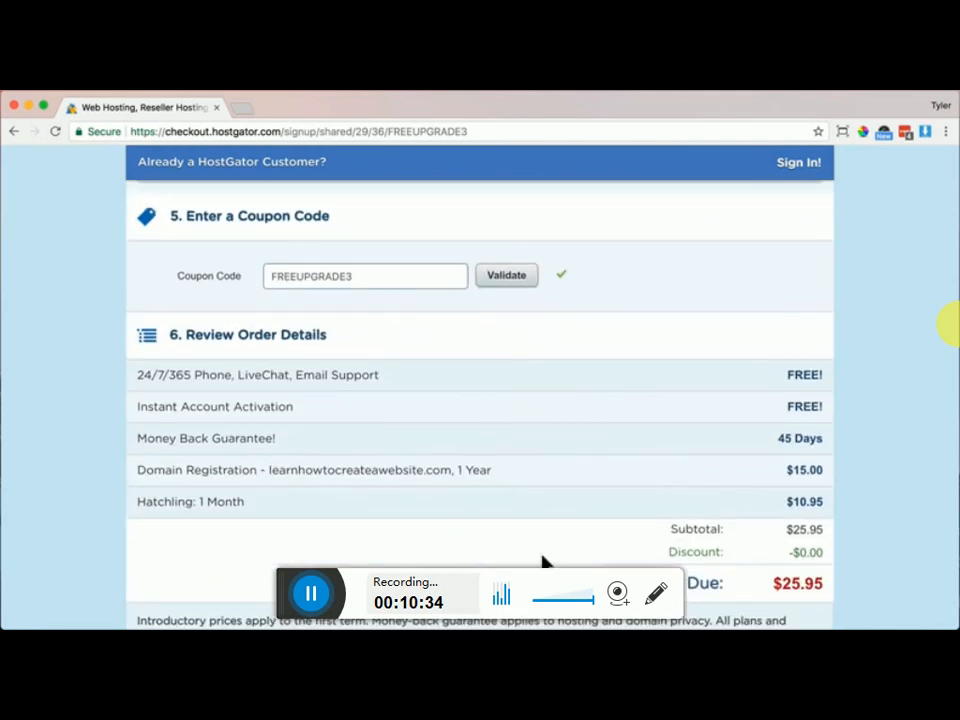
left_click_drag(420, 278, 176, 300)
type("saved")
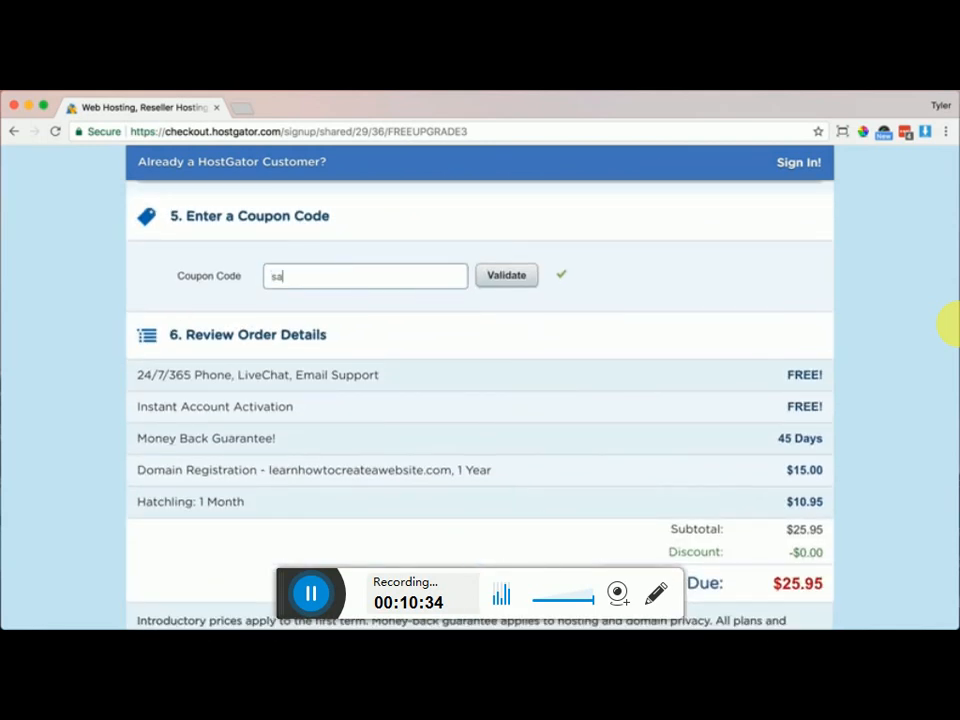
type("ode")
left_click(503, 282)
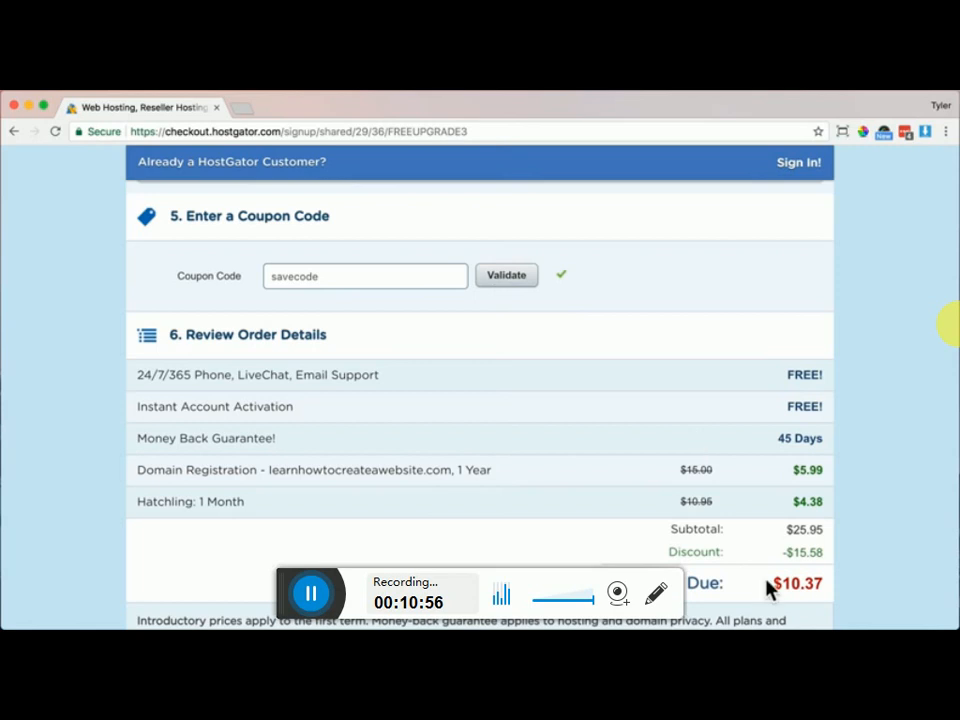
left_click_drag(772, 584, 821, 581)
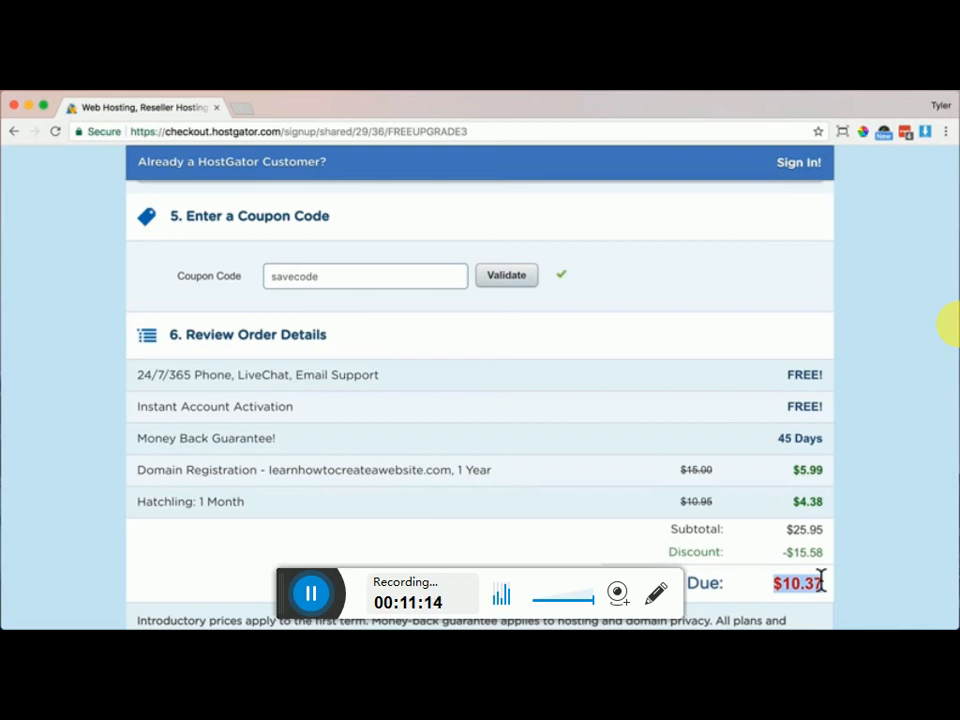
left_click(820, 582)
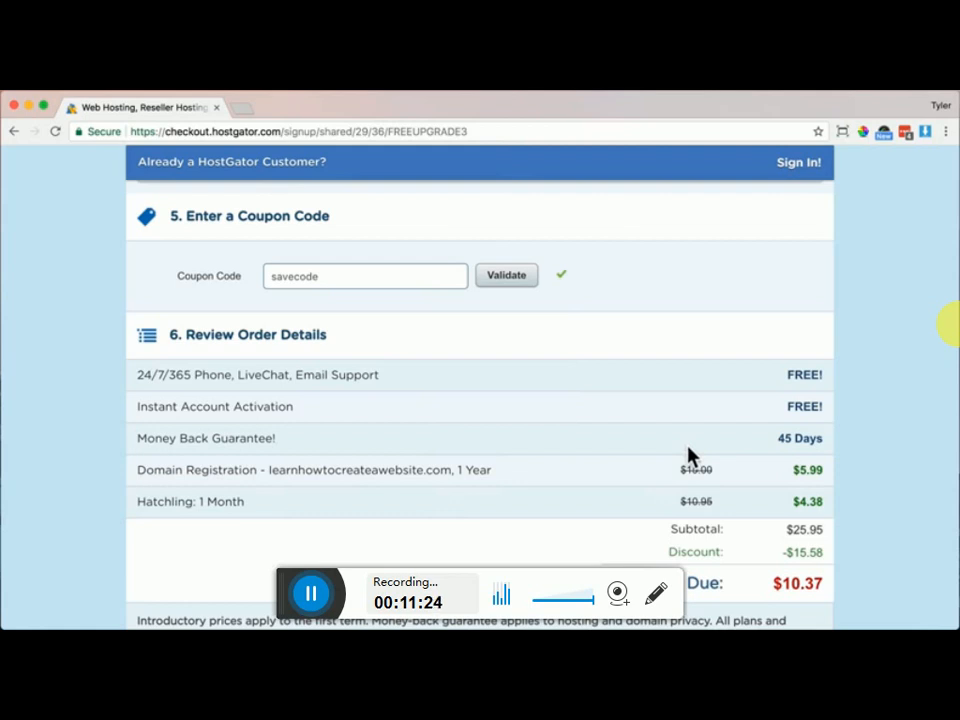
scroll(255, 448, "up", 3)
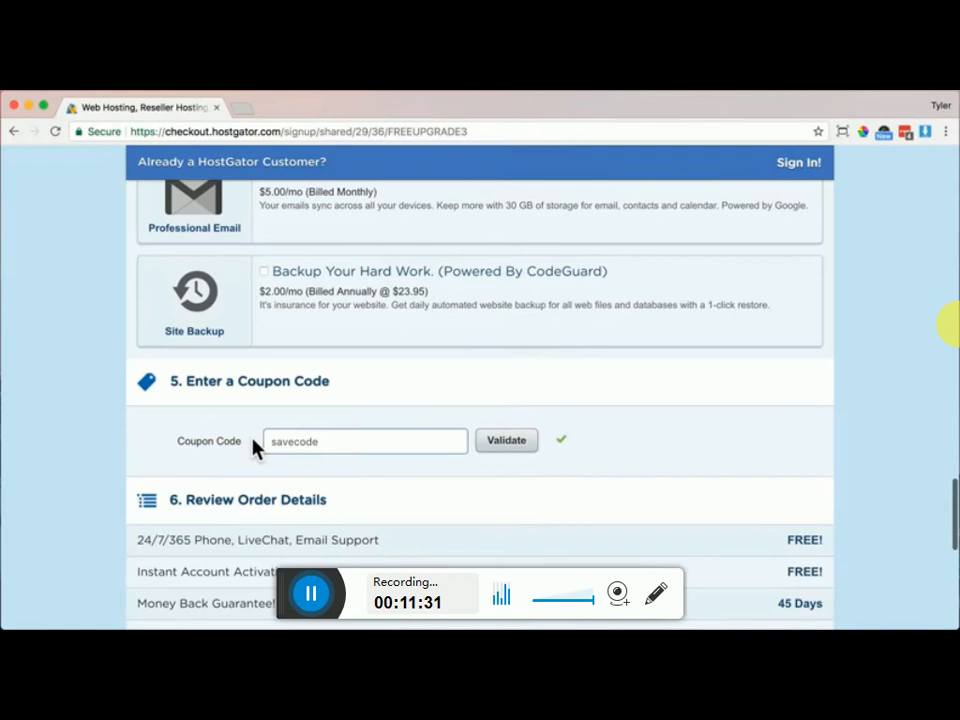
- Agree to the terms, check out the $4.38 order, and go to the Hosting section's Marketplace
scroll(130, 320, "down", 3)
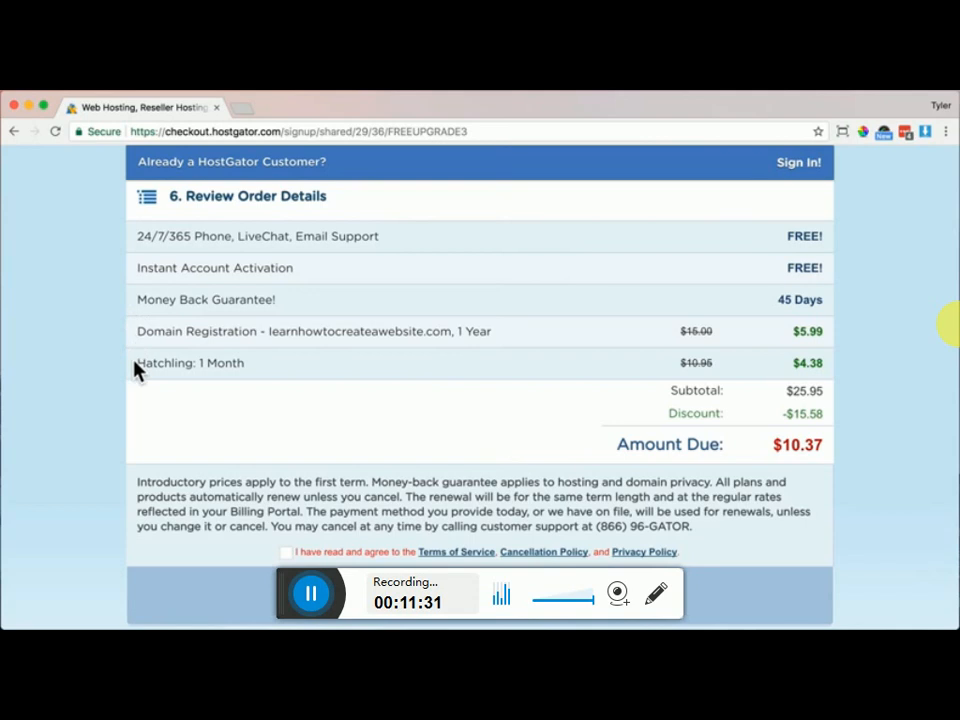
scroll(150, 400, "down", 1)
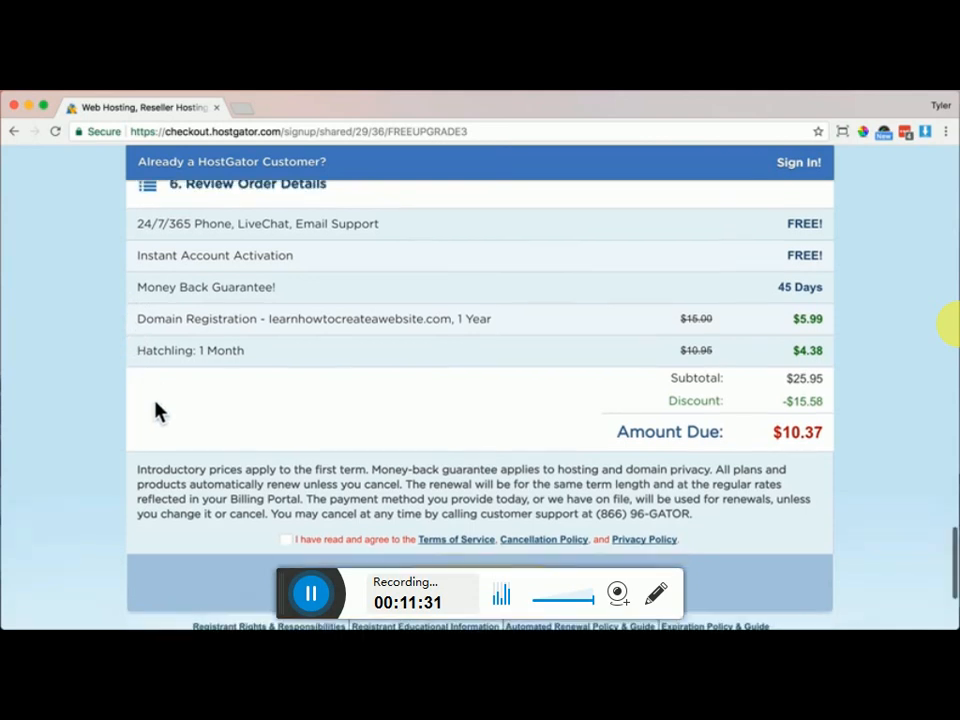
scroll(287, 510, "down", 2)
left_click(286, 498)
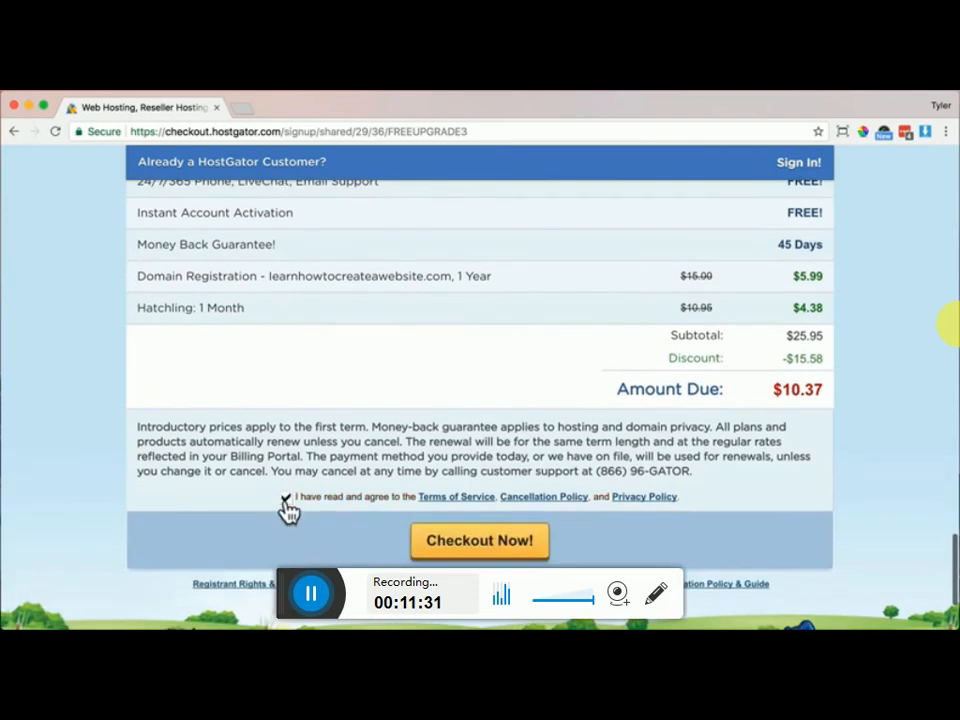
scroll(287, 508, "down", 3)
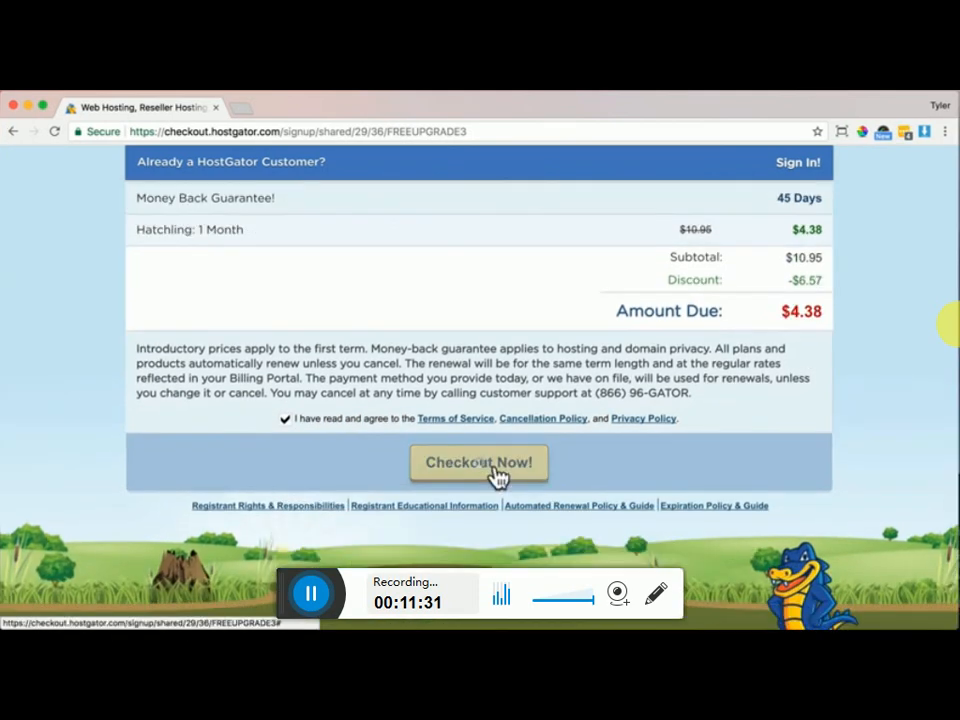
left_click(496, 477)
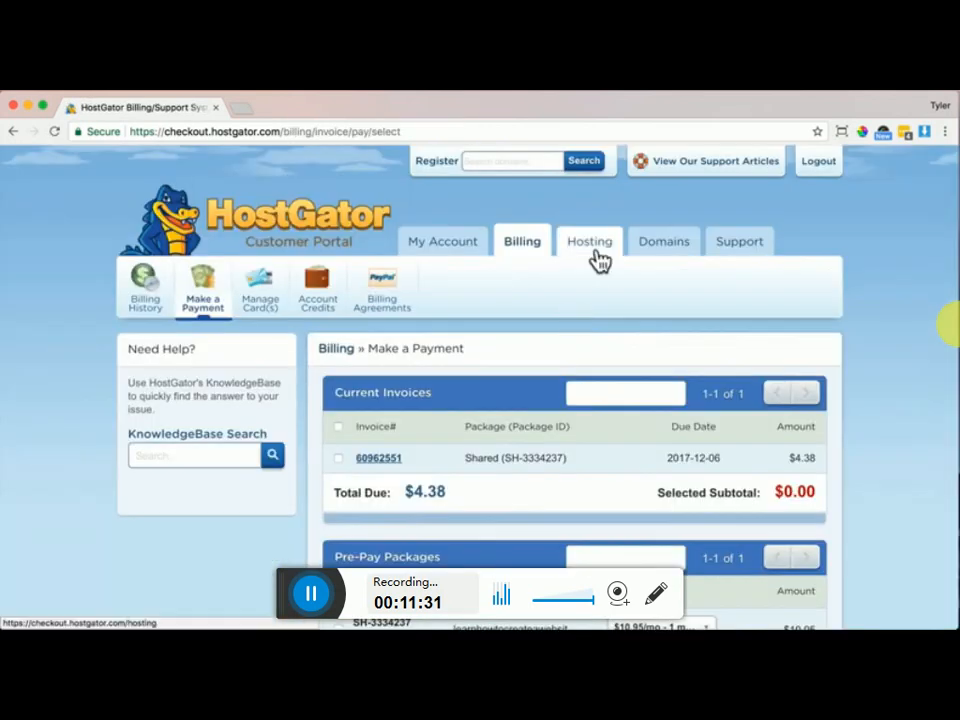
left_click(592, 252)
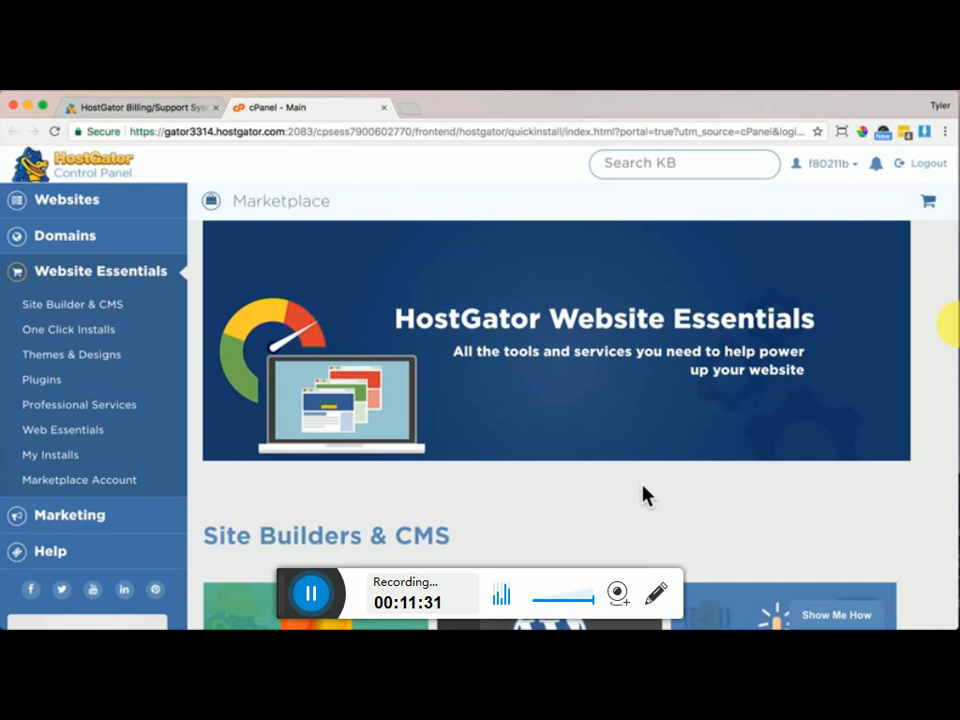
- Start a HostGator WordPress install with learnhowtocreateawebsite.com as the installation domain
left_click(217, 107)
scroll(403, 315, "down", 5)
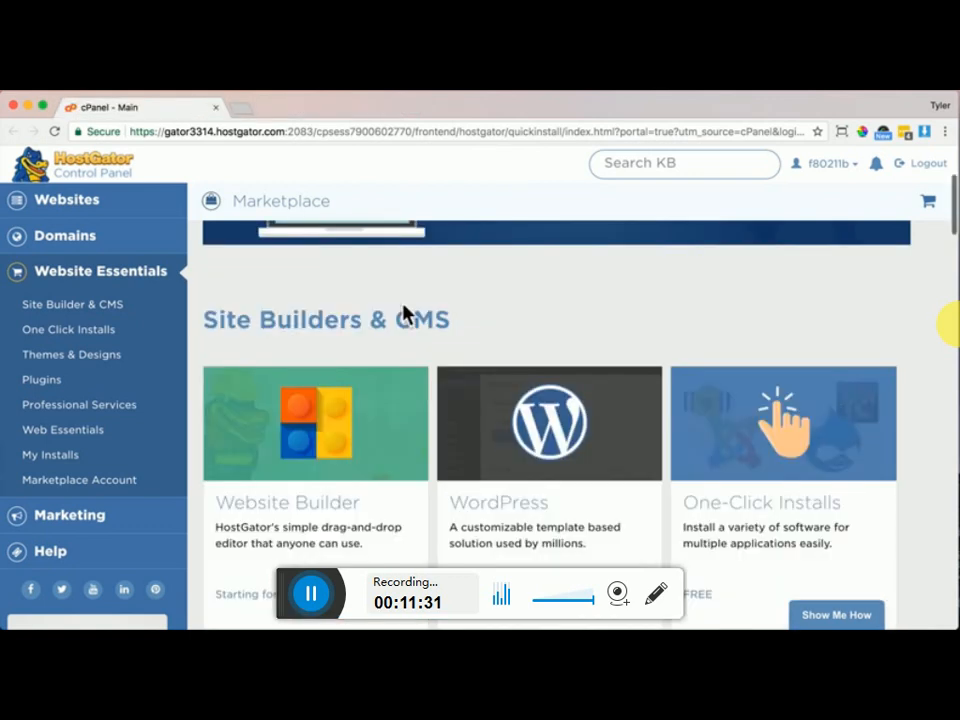
left_click(576, 401)
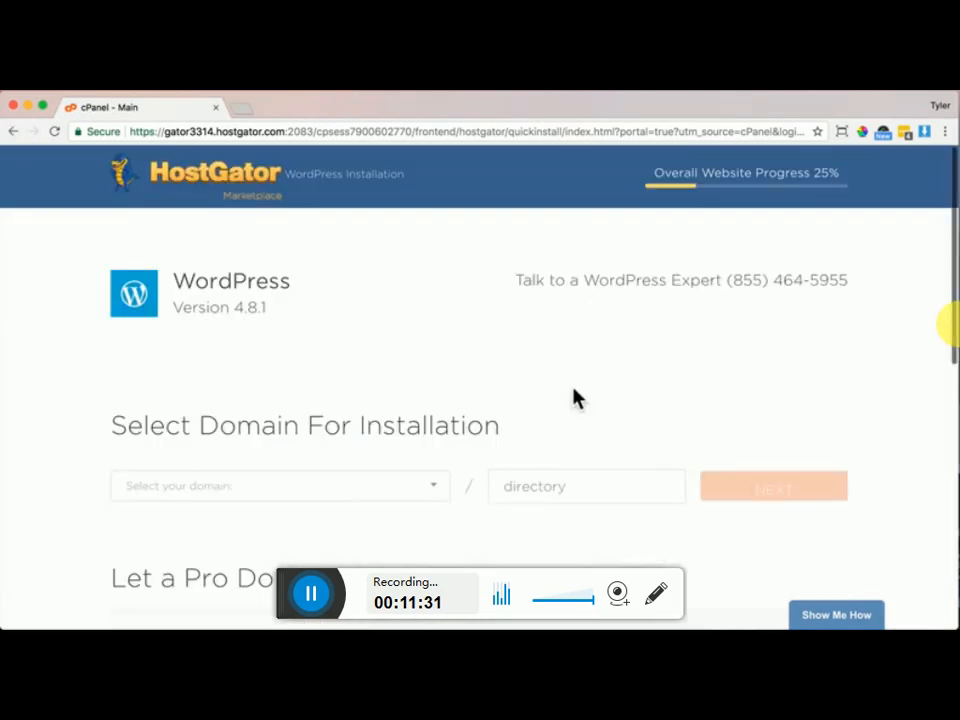
left_click(438, 494)
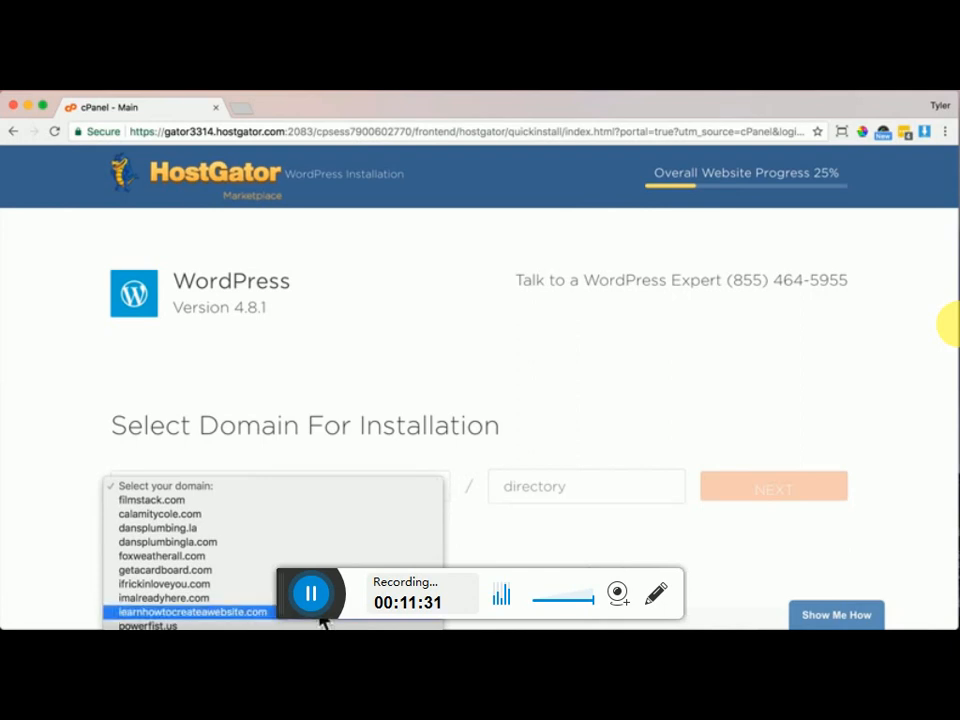
left_click(200, 611)
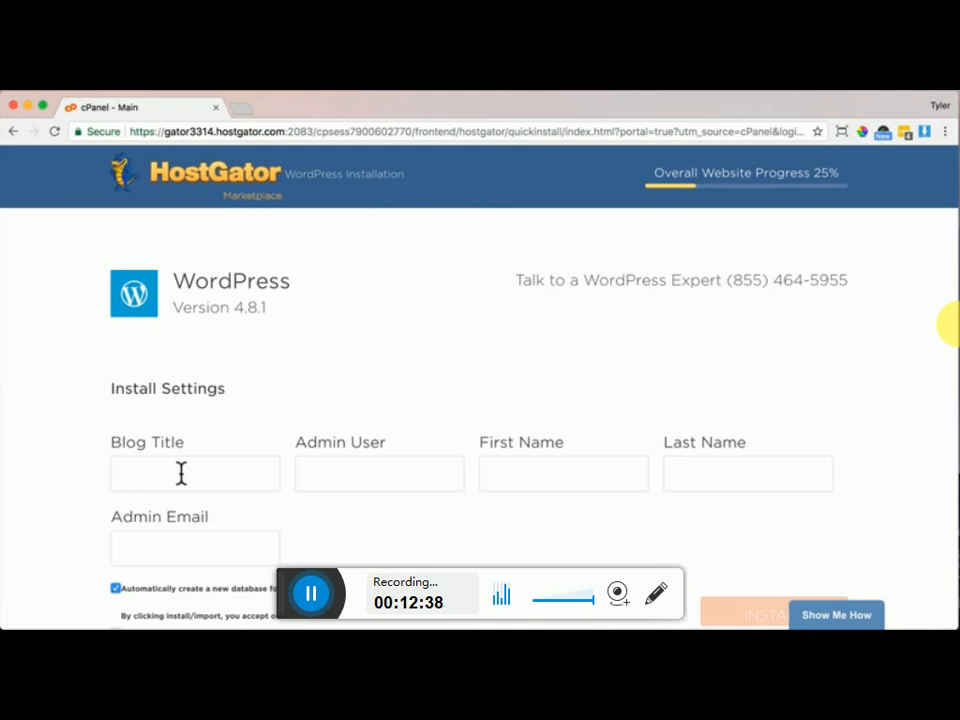
- Enter the admin username and admin e-mail, accept the Terms of Service, and run the install
key("Tab")
type("Tyler")
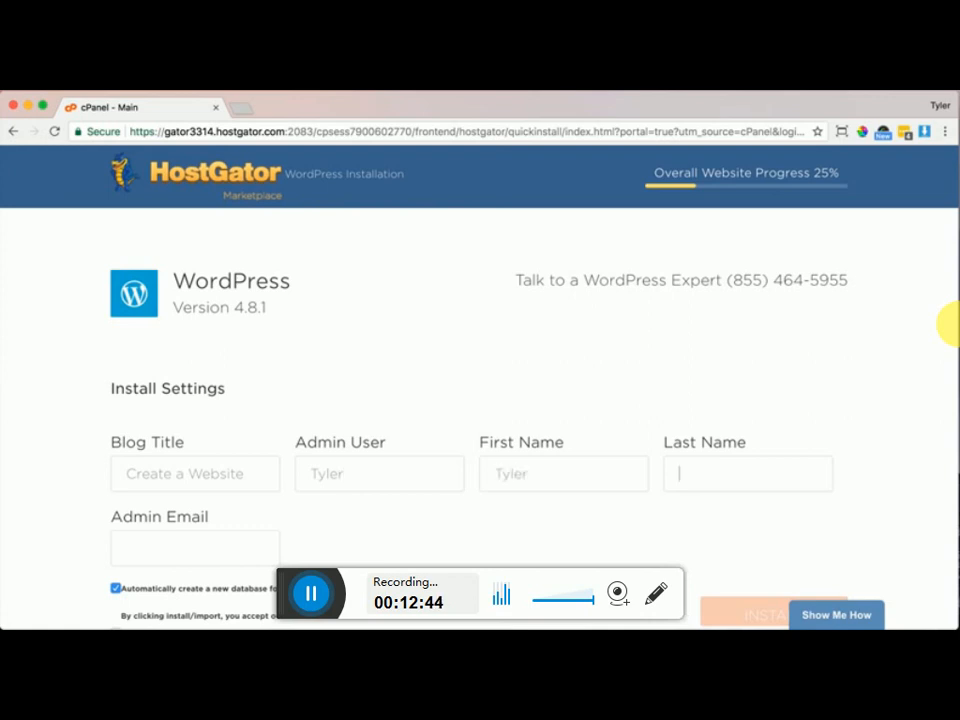
key("Tab")
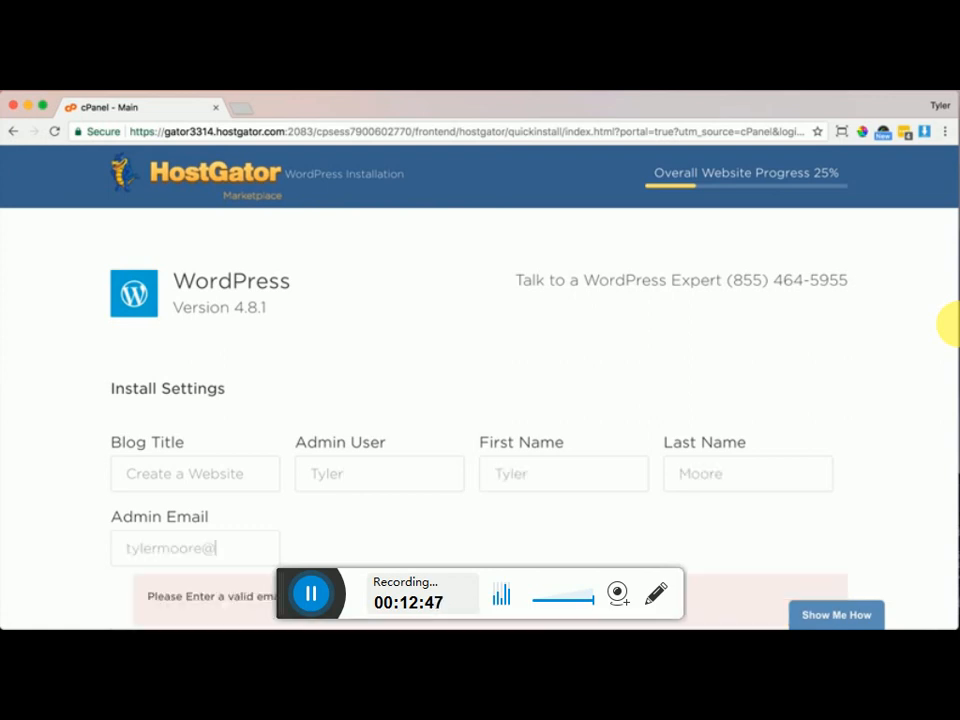
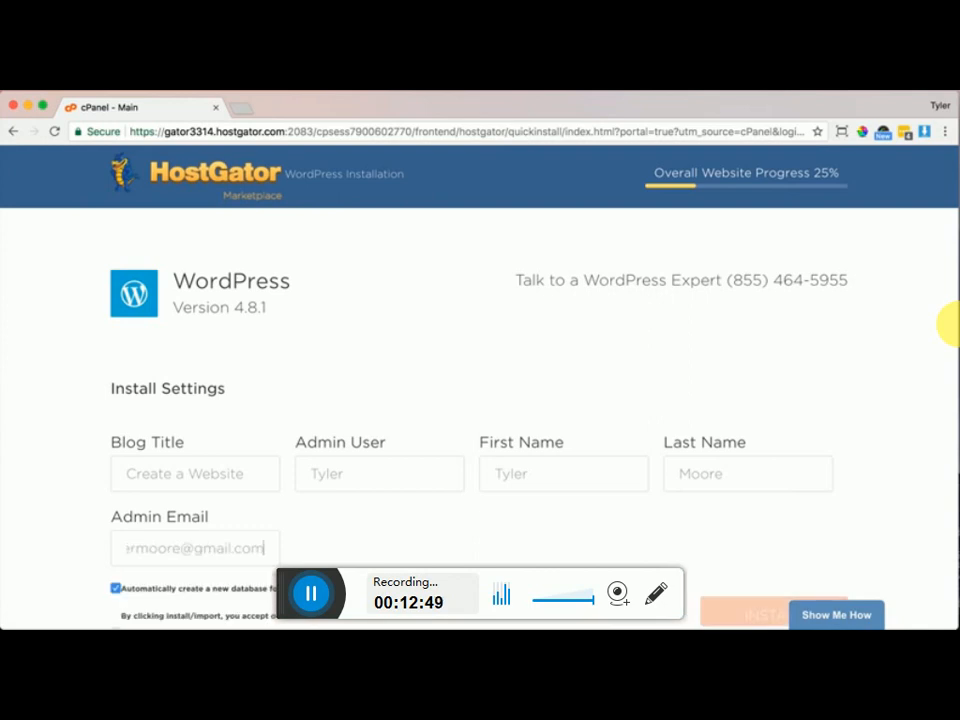
left_click(147, 473)
scroll(120, 545, "down", 2)
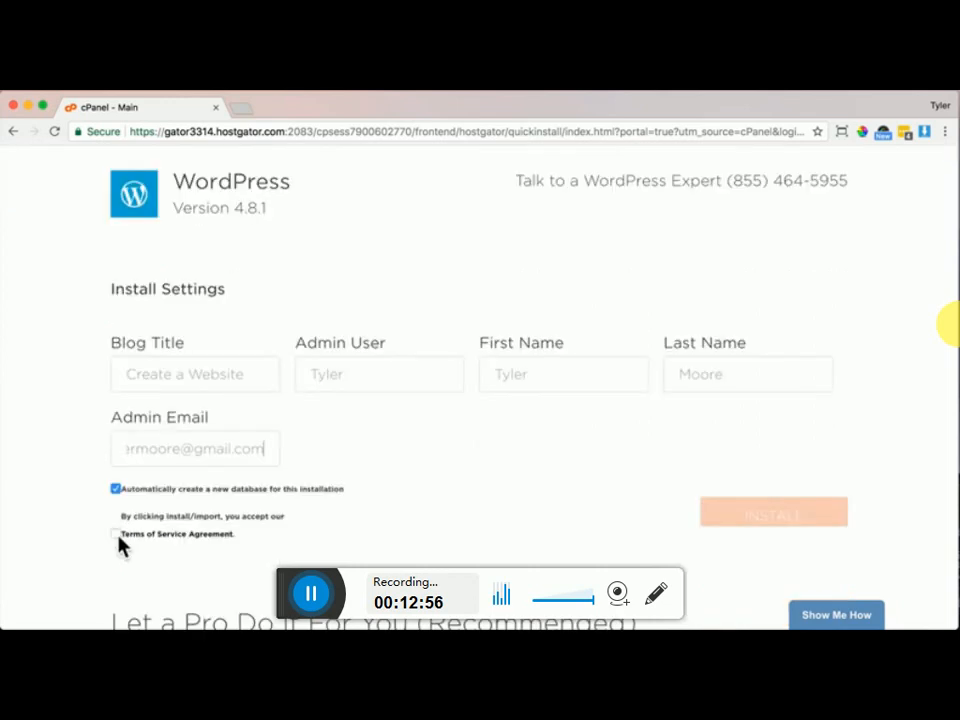
left_click(117, 537)
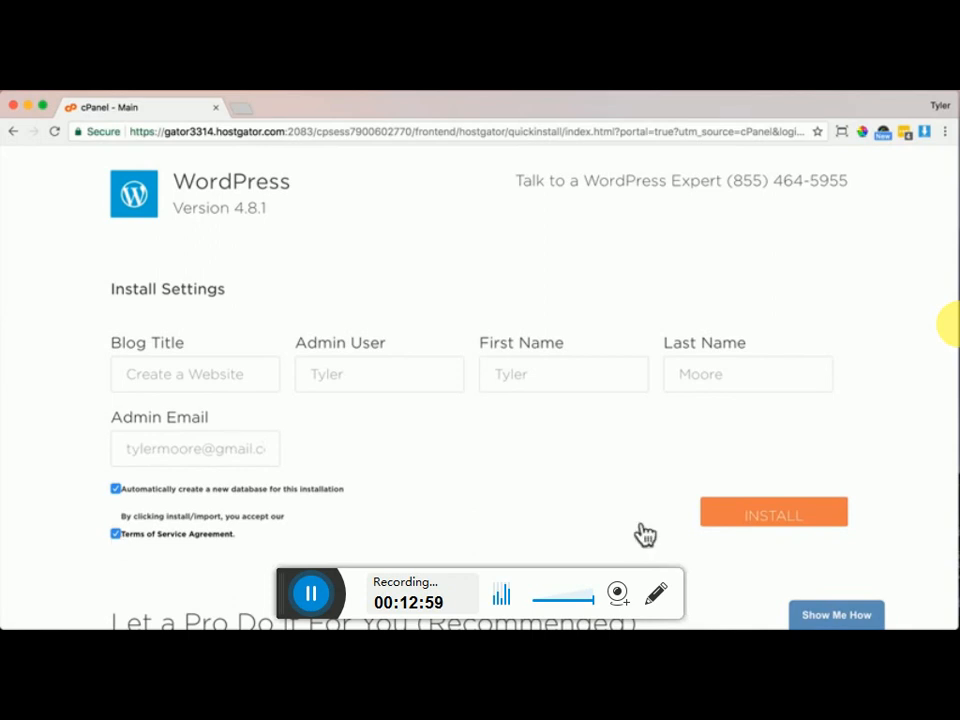
left_click(789, 524)
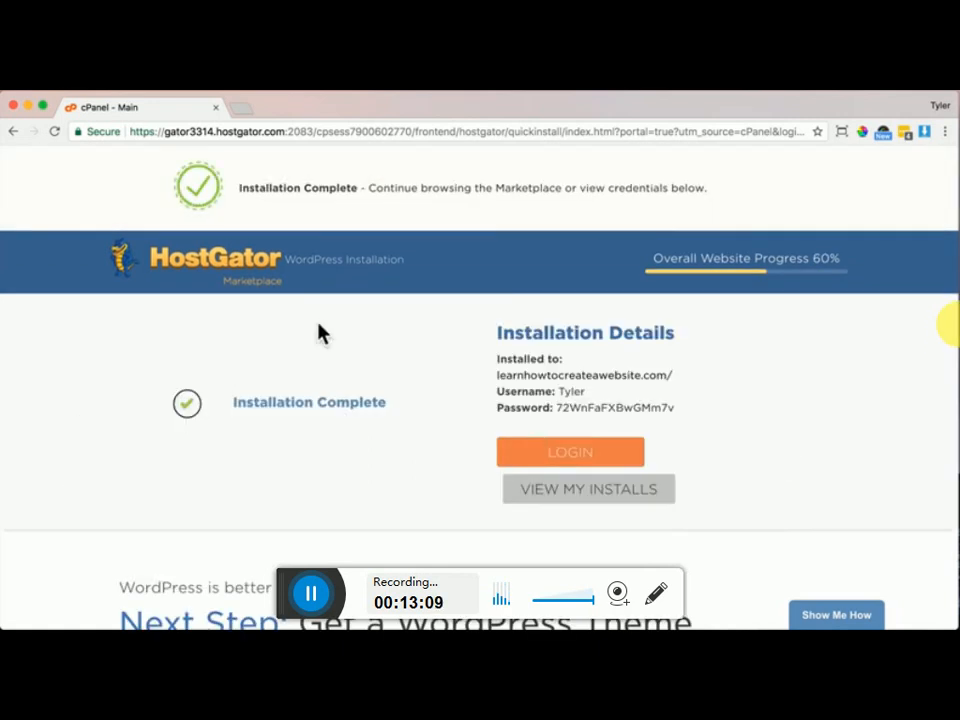
- Copy the site address and login details from the installation-complete notice
left_click_drag(495, 381, 690, 381)
left_click_drag(556, 391, 495, 371)
left_click(678, 416)
right_click(499, 360)
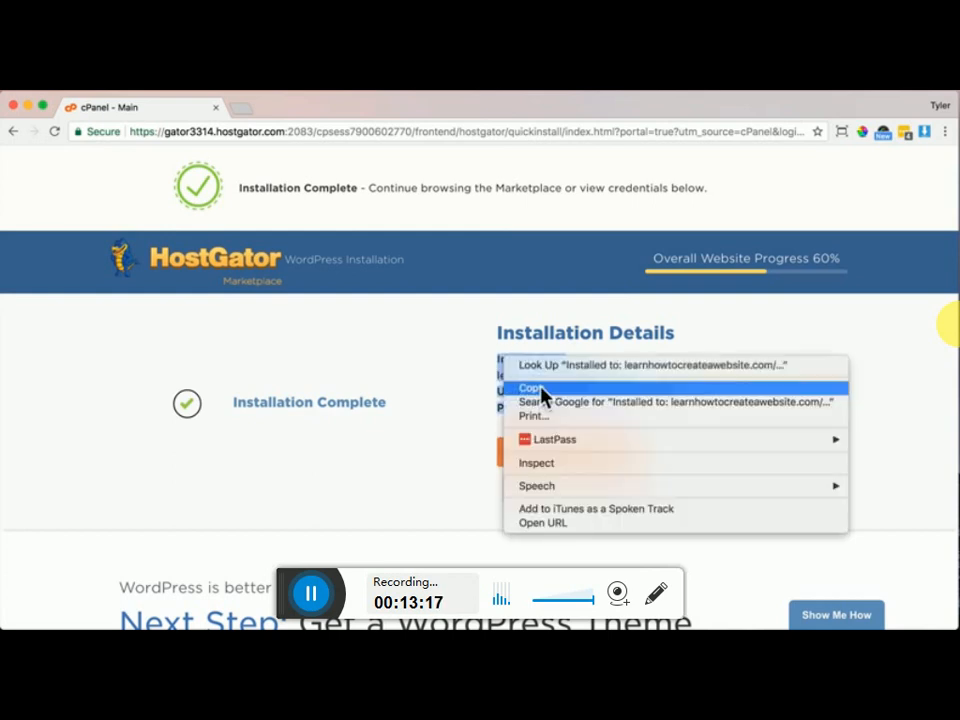
left_click(542, 389)
left_click_drag(496, 375, 662, 380)
- Go to learnhowtocreateawebsite.com in a new browser tab
left_click(241, 107)
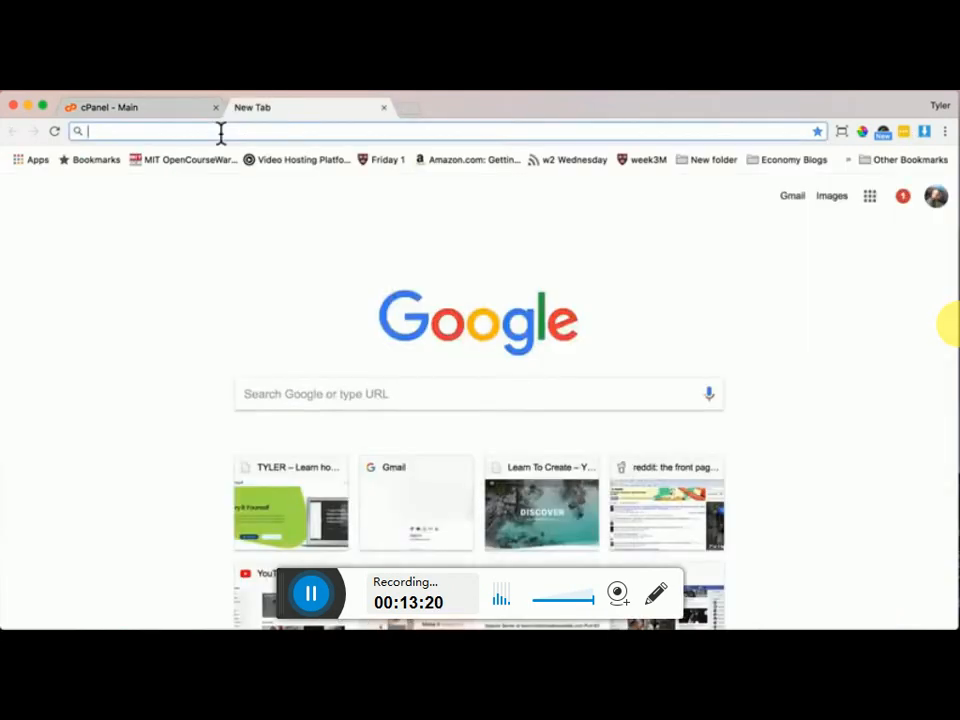
type("lea")
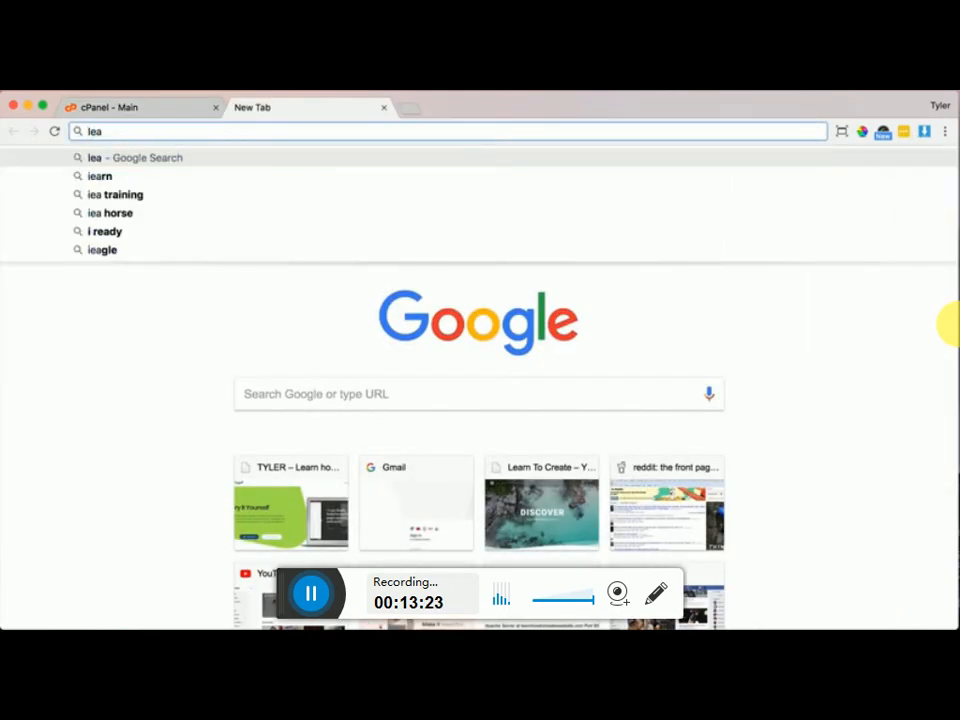
type("rnhowtocreateawebsite")
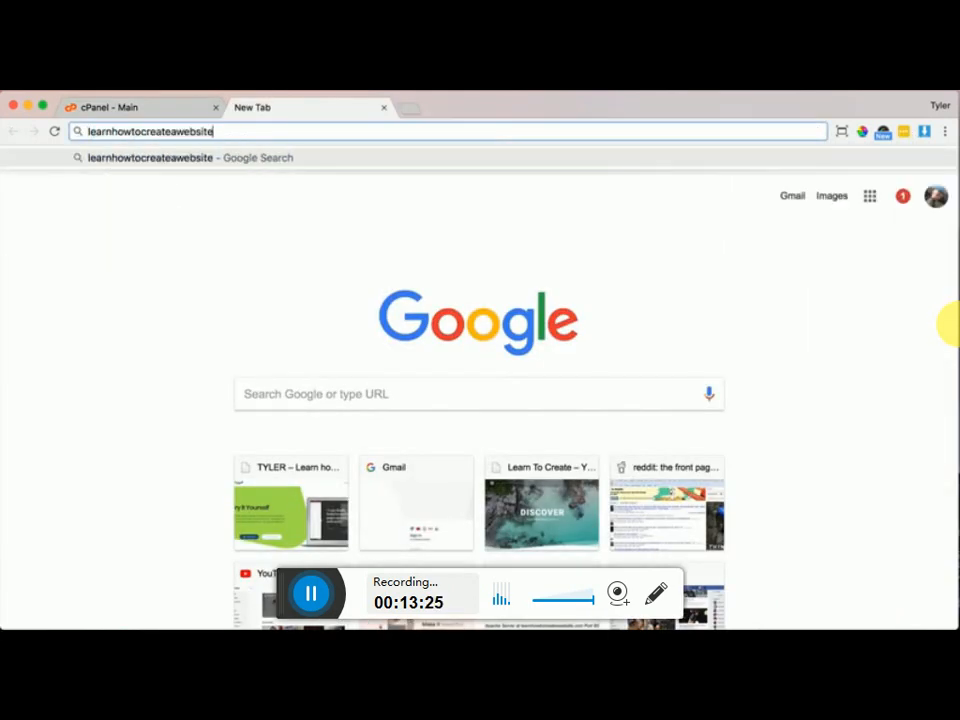
type(".com")
key("Return")
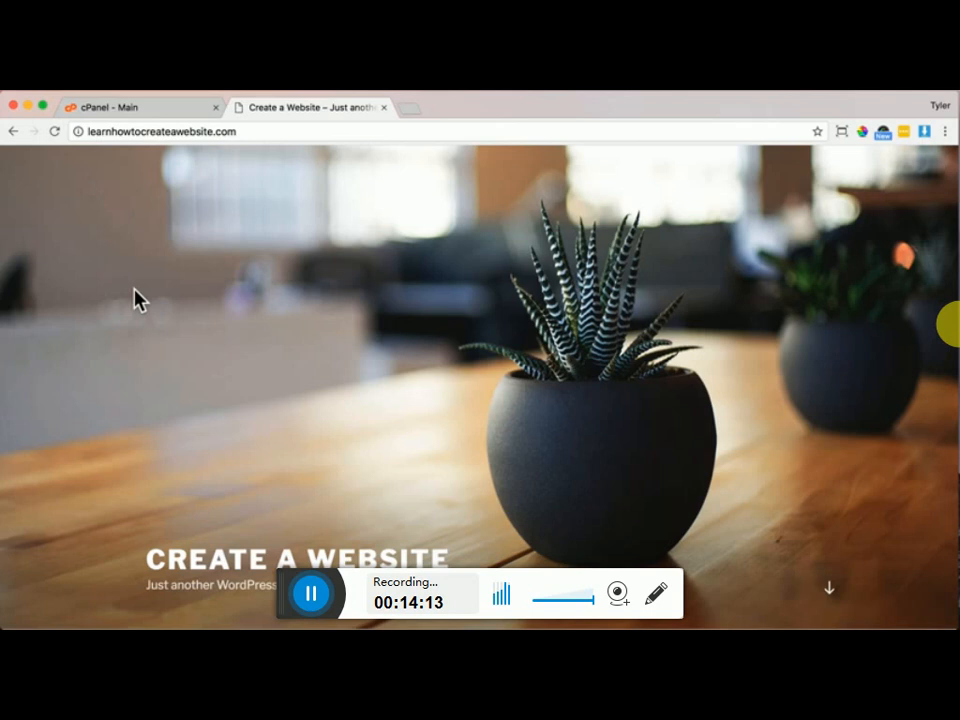
- Browse the new homepage, read the Hello world! post, and return home
scroll(137, 298, "down", 10)
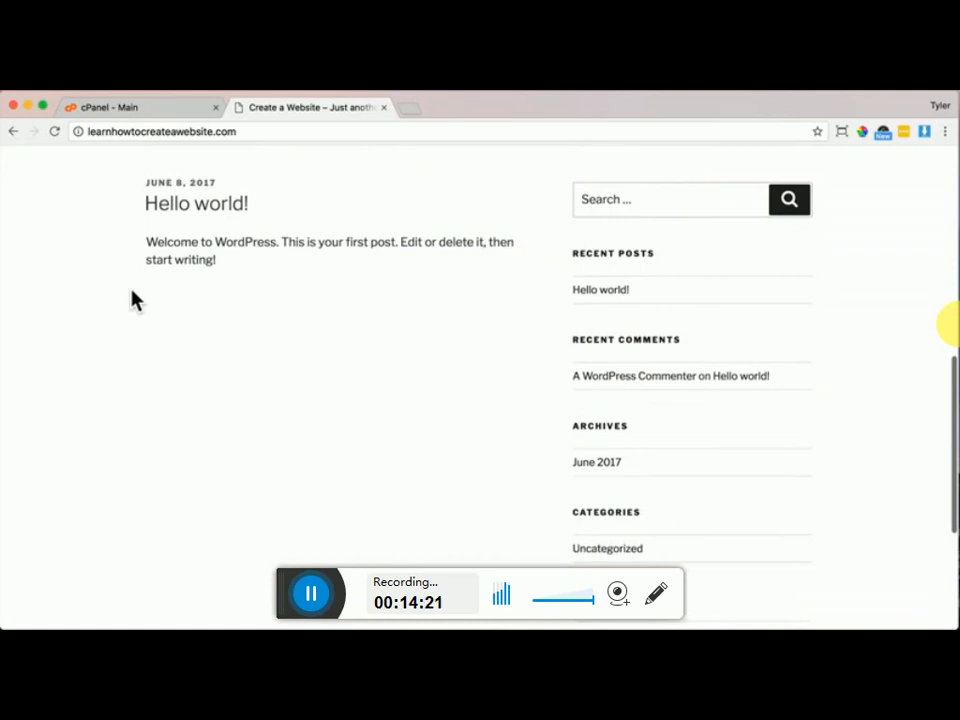
left_click(200, 204)
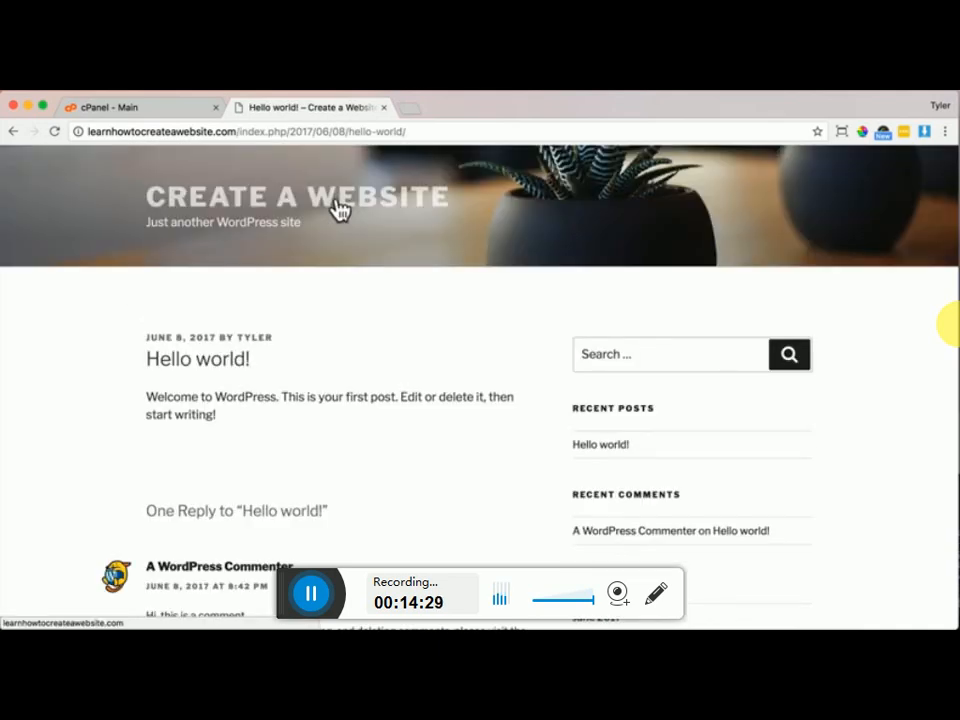
left_click(337, 208)
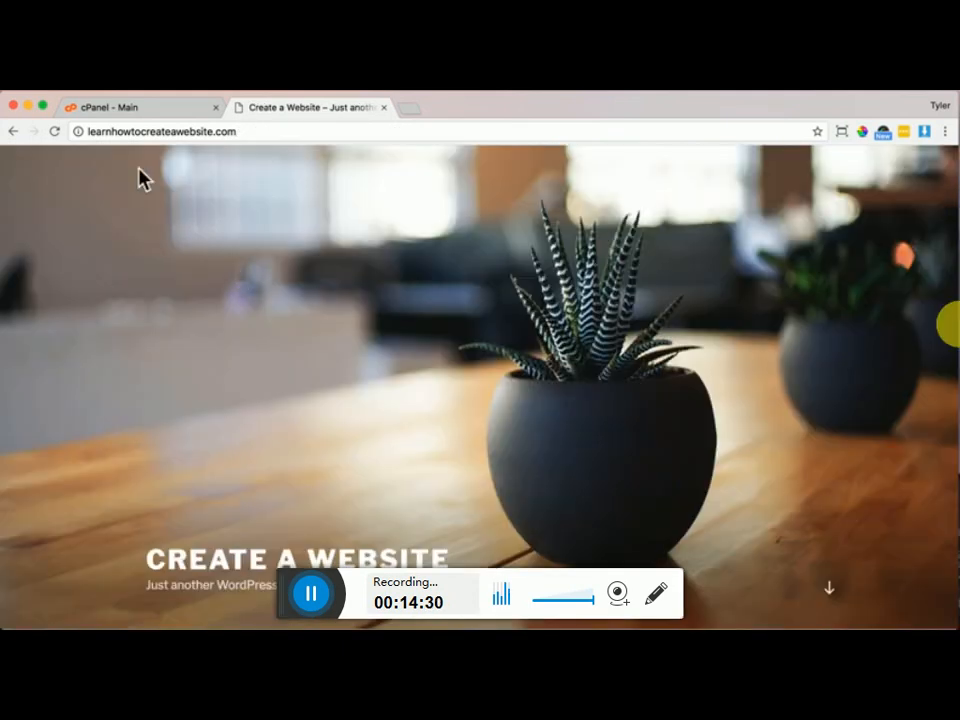
- Check the installation password in the hosting tab, then return to the site tab
left_click(146, 116)
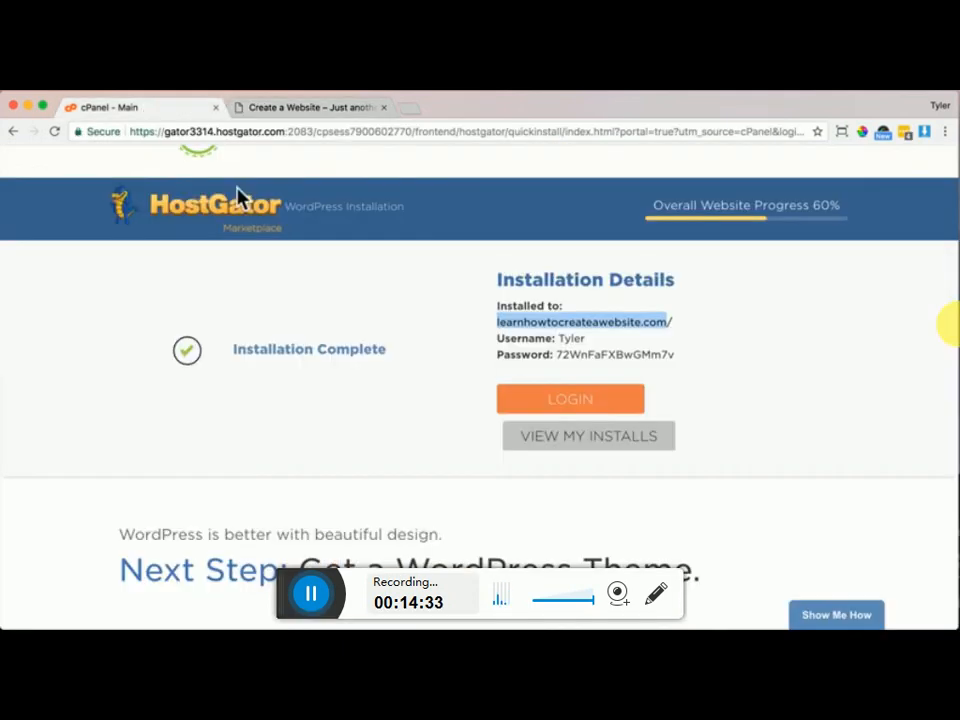
left_click_drag(558, 354, 679, 364)
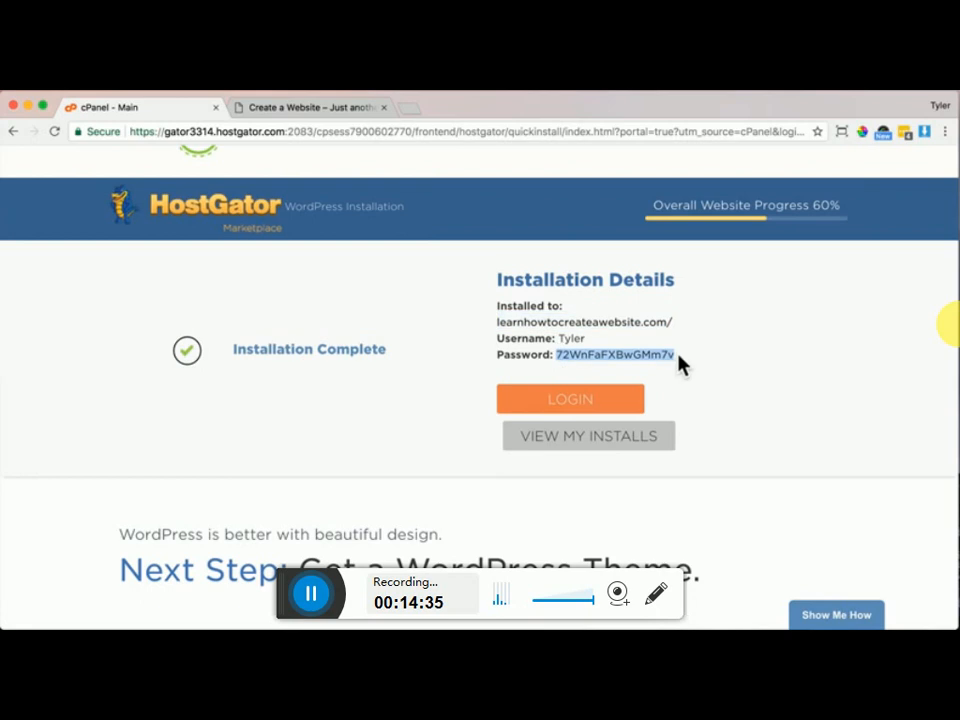
right_click(671, 377)
left_click(681, 387)
left_click(300, 107)
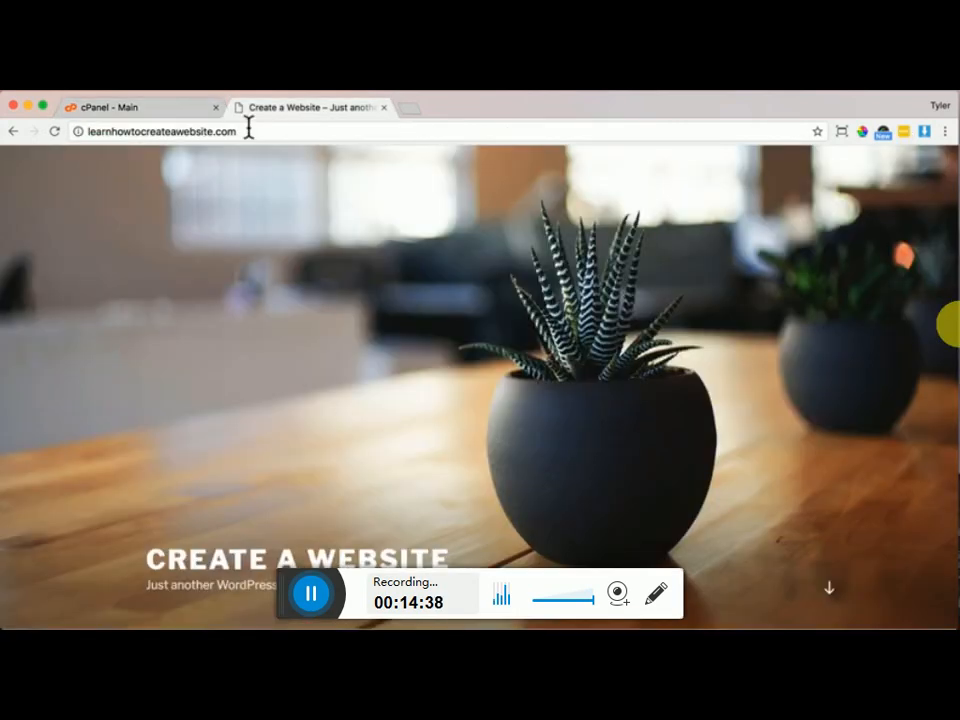
- Open the site's /wp-admin login page and enter the admin username
left_click(296, 131)
type("/")
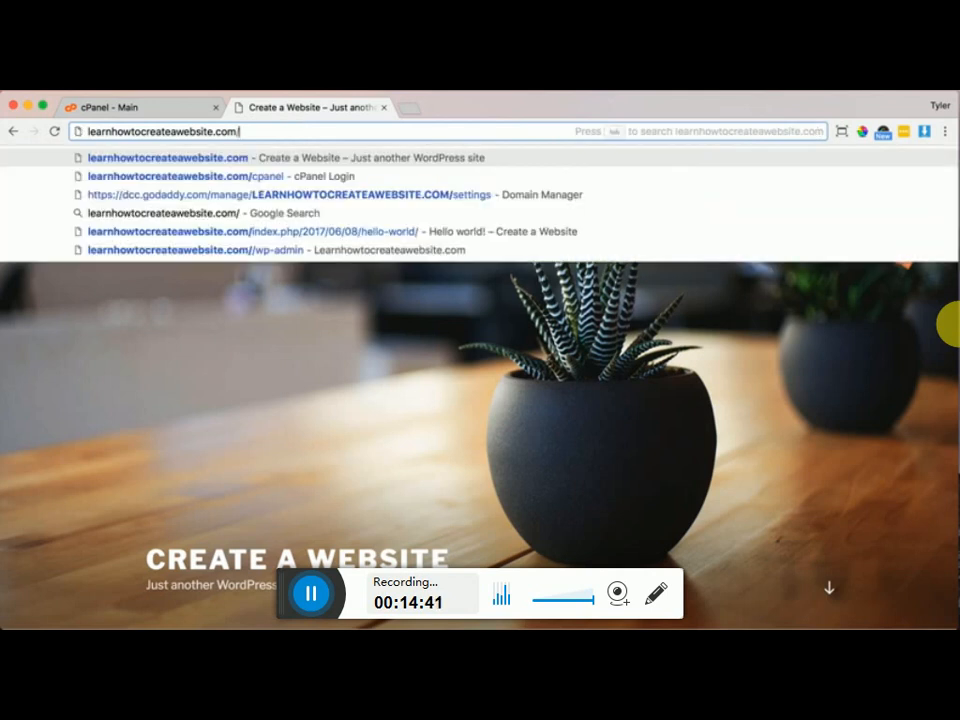
type("wp-admin")
key("Return")
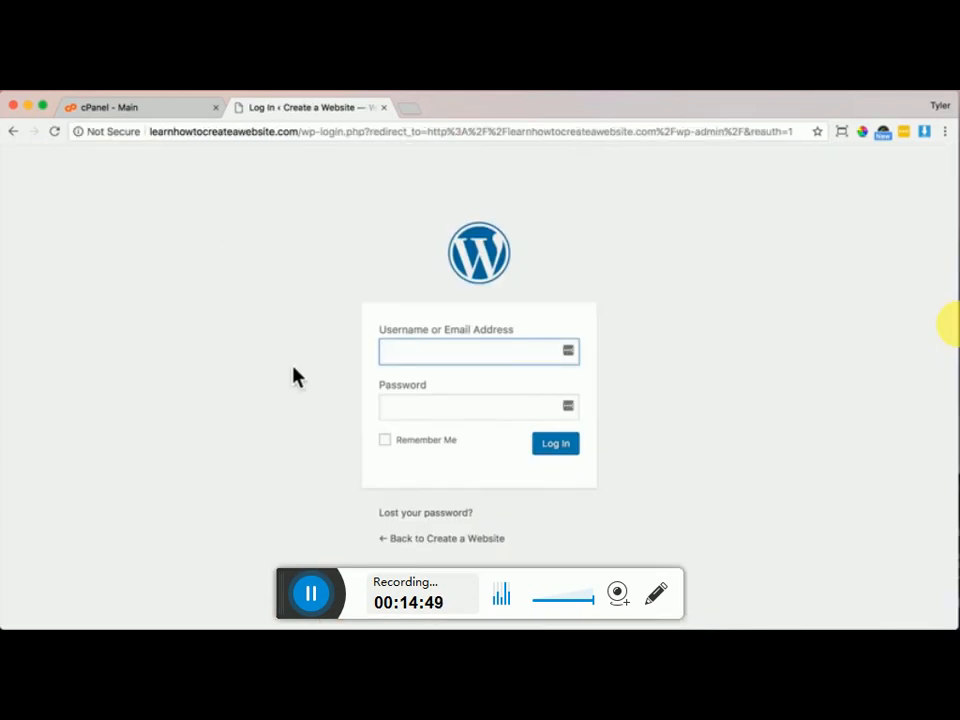
left_click(182, 117)
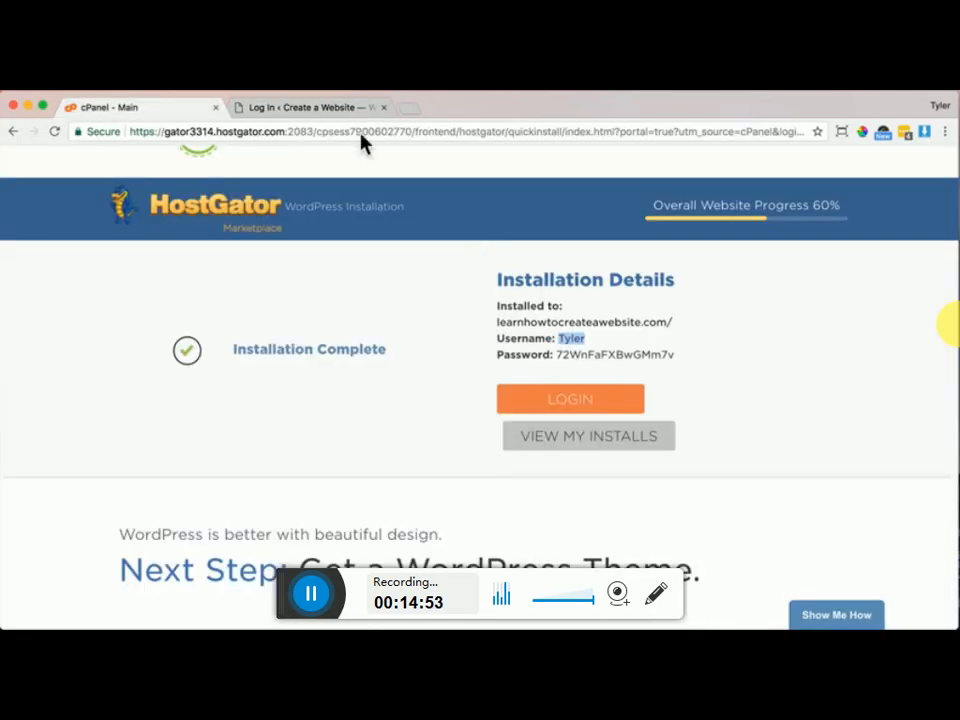
left_click(310, 107)
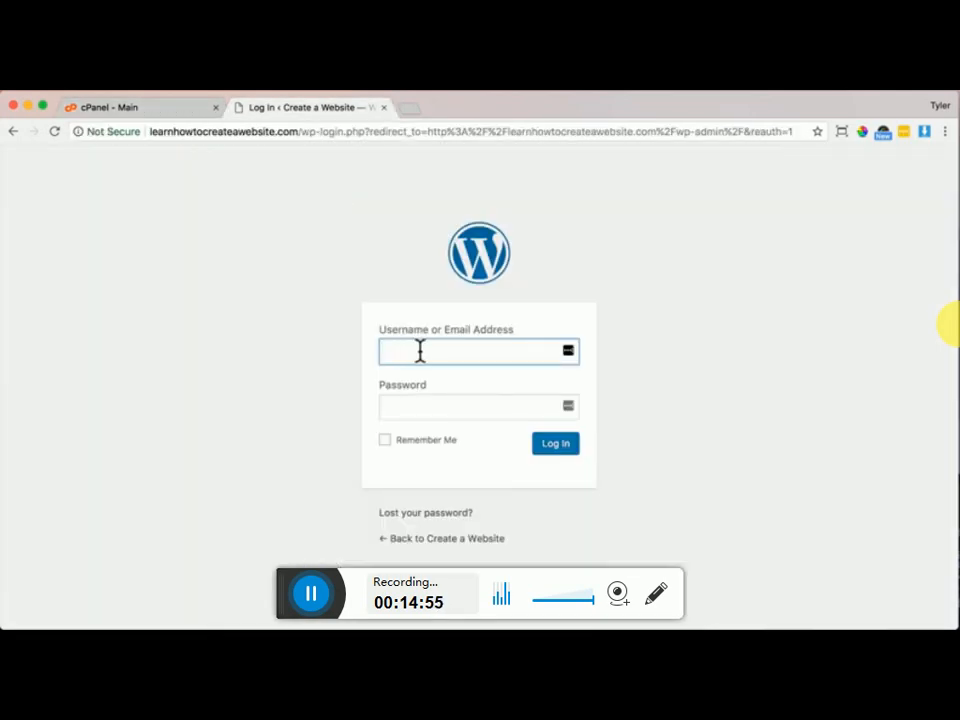
type("Tyler")
- Copy the installation password from the hosting page, paste it into the login form, and log in
left_click(150, 108)
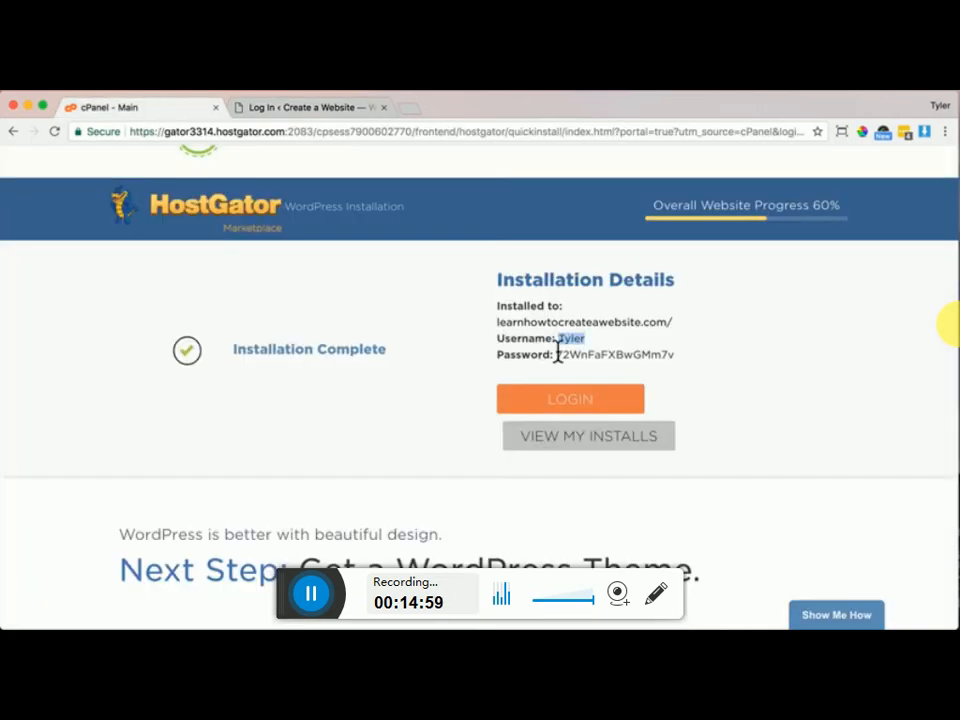
left_click_drag(557, 354, 673, 354)
right_click(671, 355)
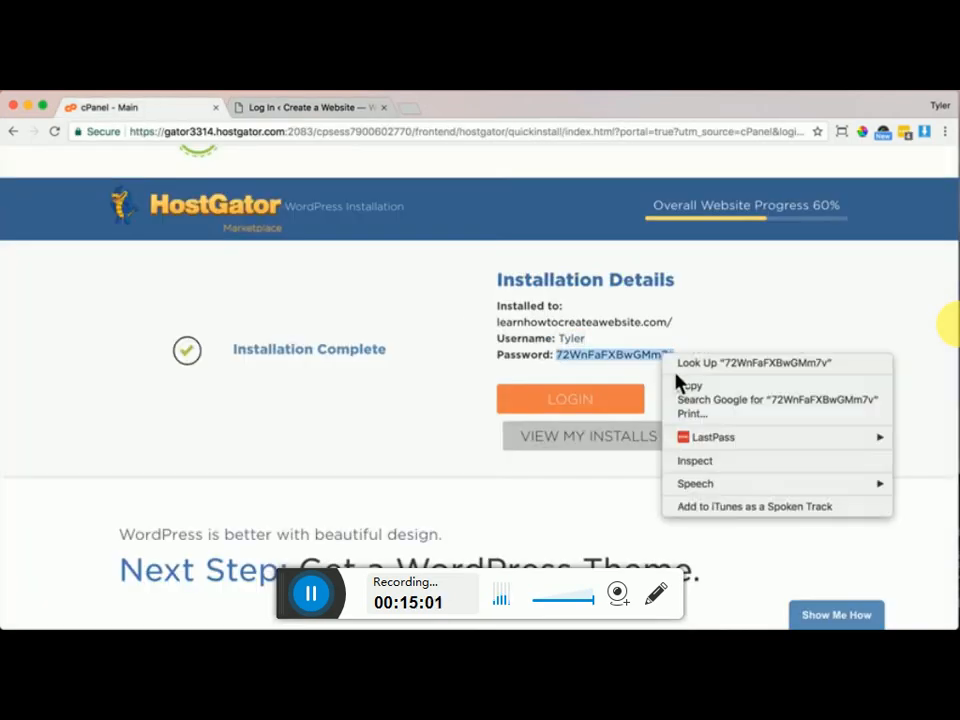
left_click(680, 385)
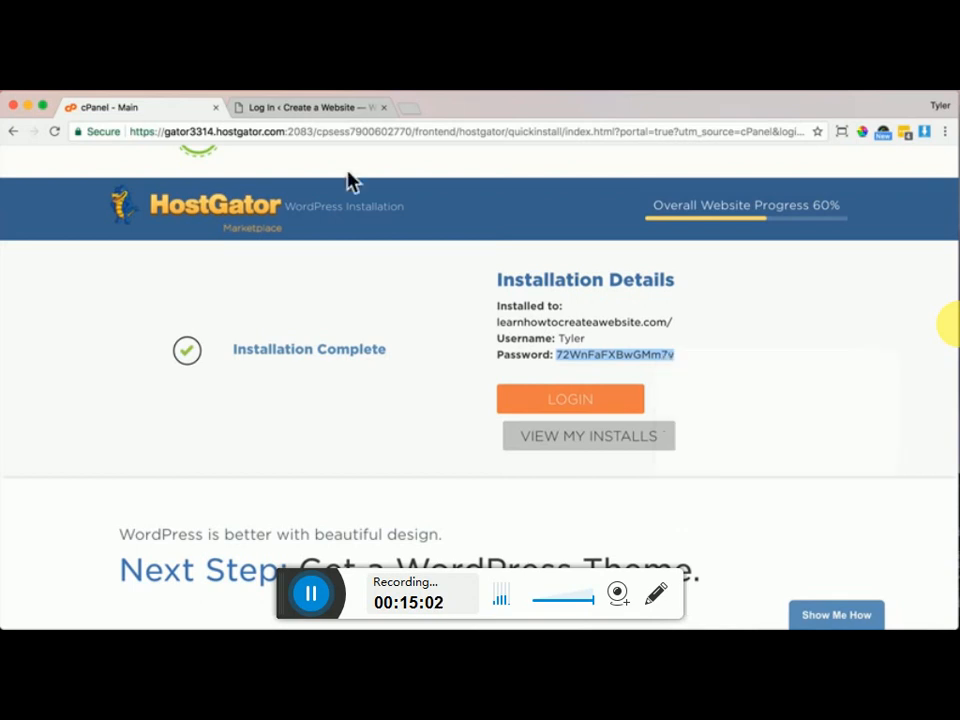
left_click(306, 110)
left_click(405, 397)
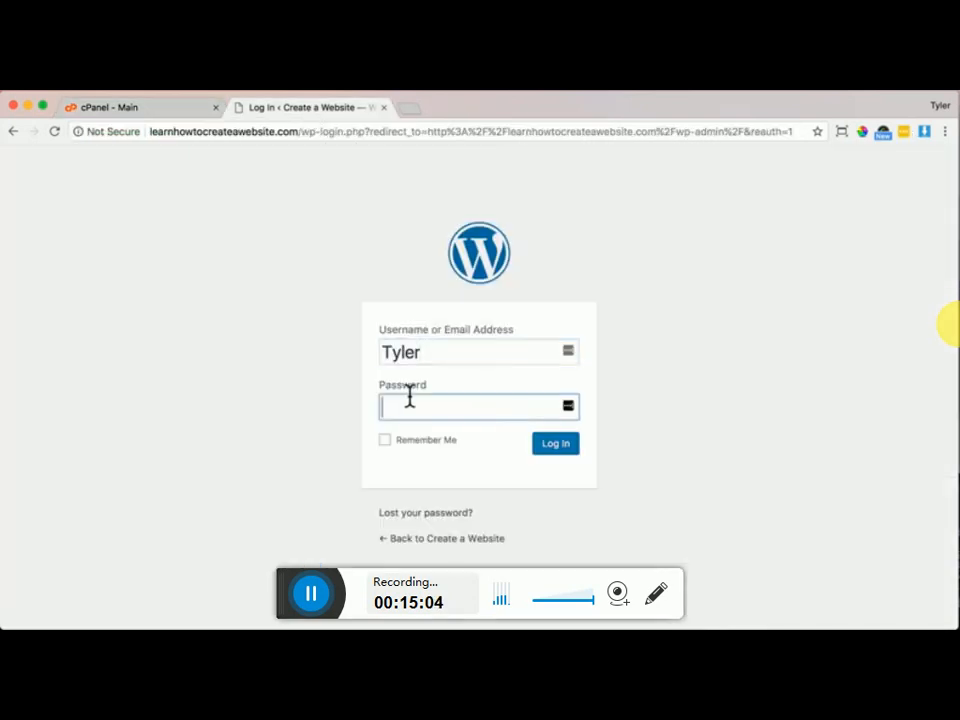
right_click(409, 398)
left_click(444, 479)
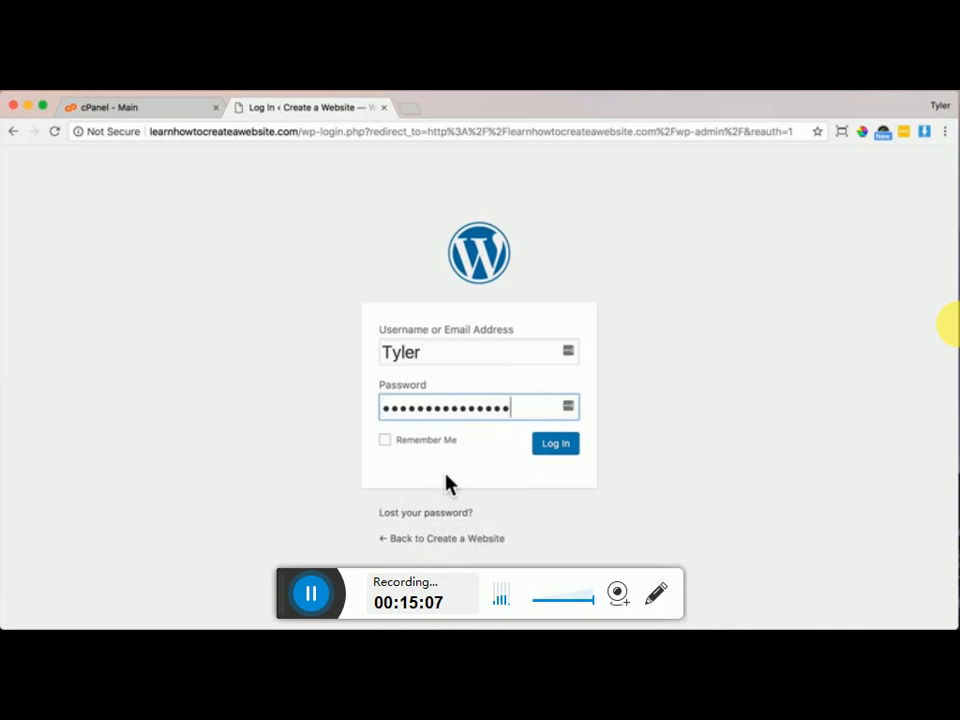
left_click(553, 452)
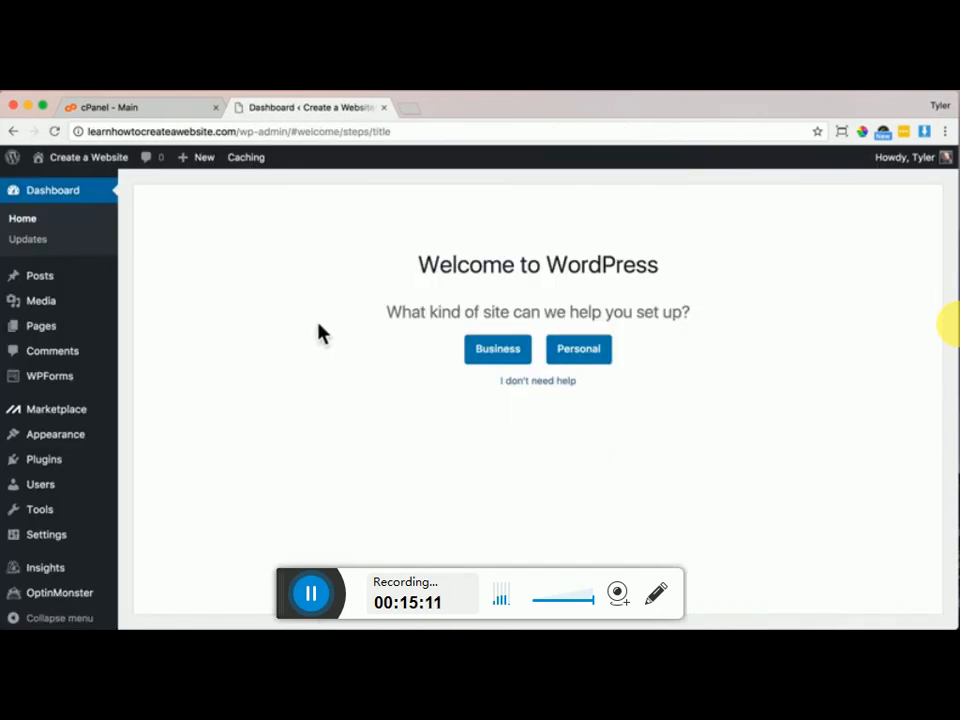
- Close the hosting installation tab and skip the welcome setup questions
left_click(205, 109)
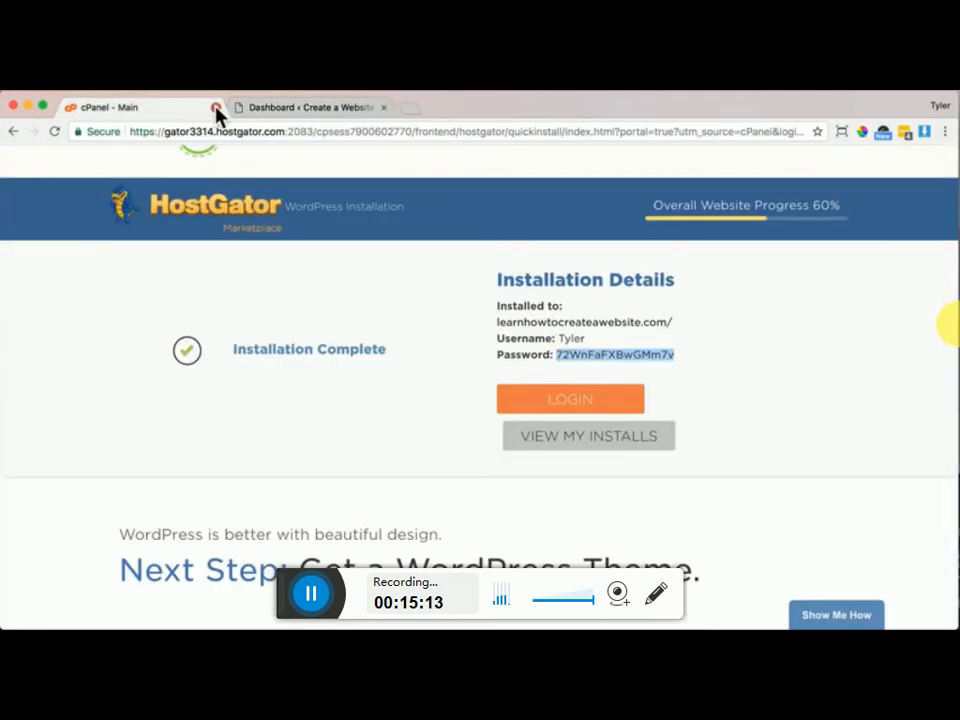
left_click(216, 107)
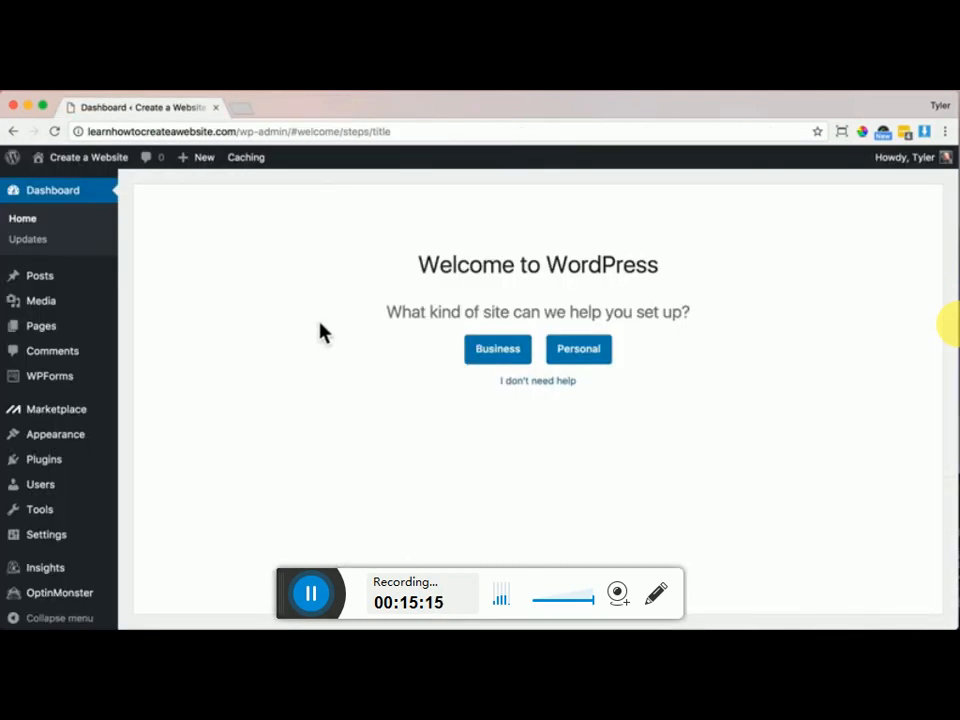
left_click(549, 382)
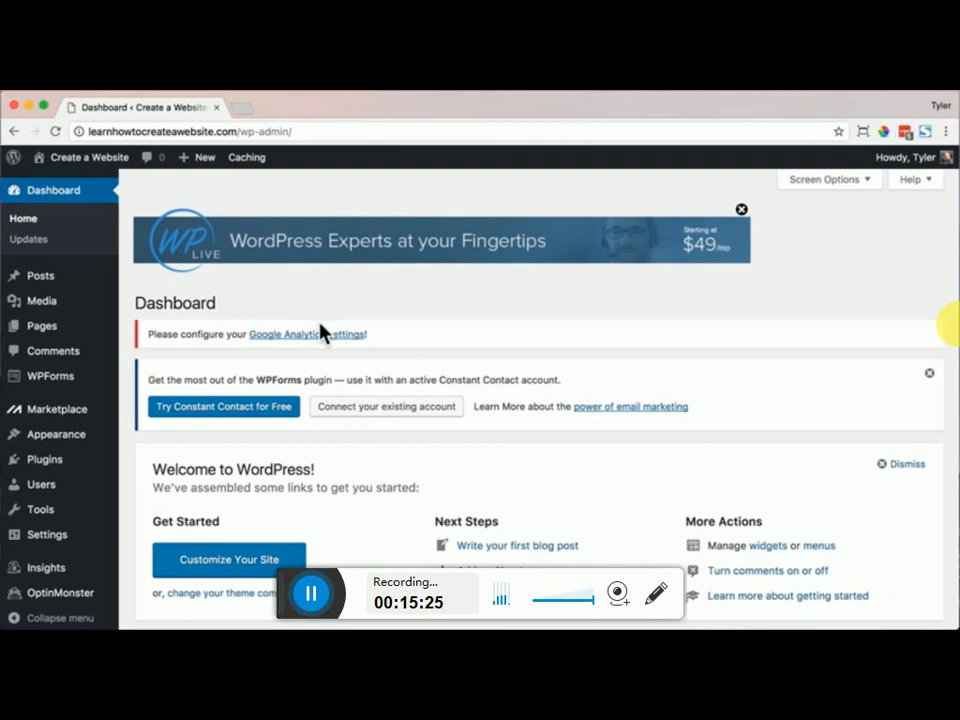
- Give the user account a new, strong password in its profile and update the profile
left_click(57, 490)
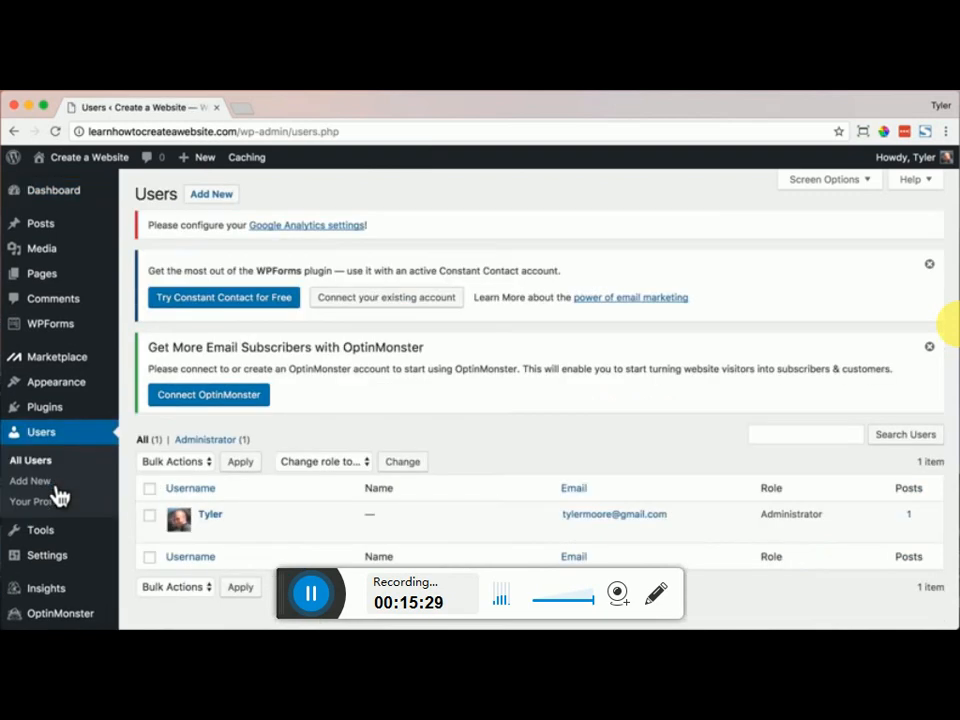
scroll(240, 453, "down", 1)
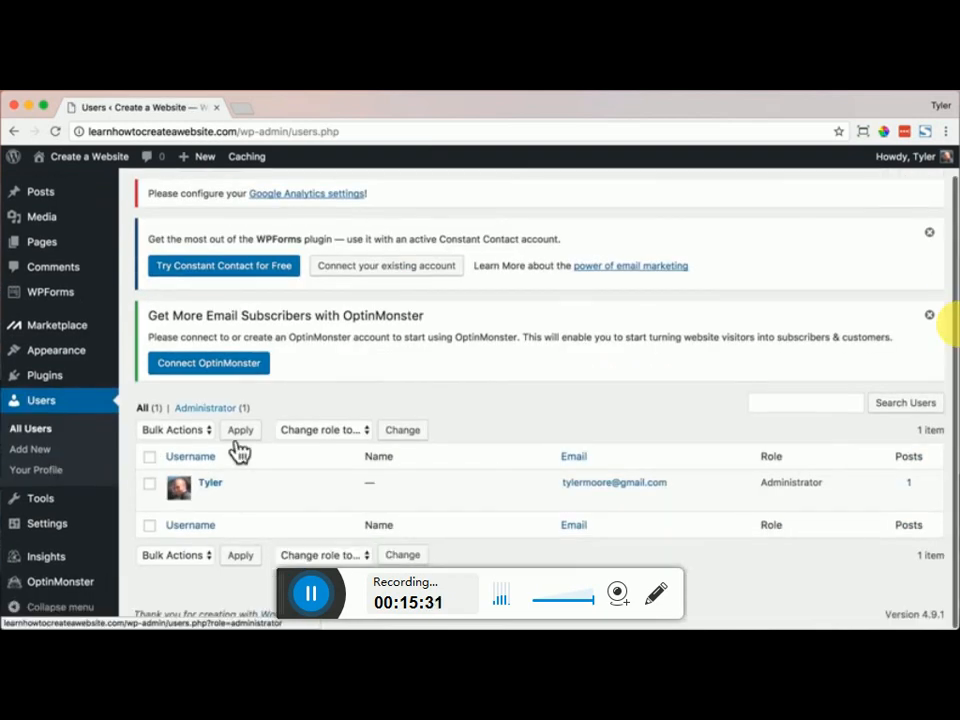
left_click(210, 483)
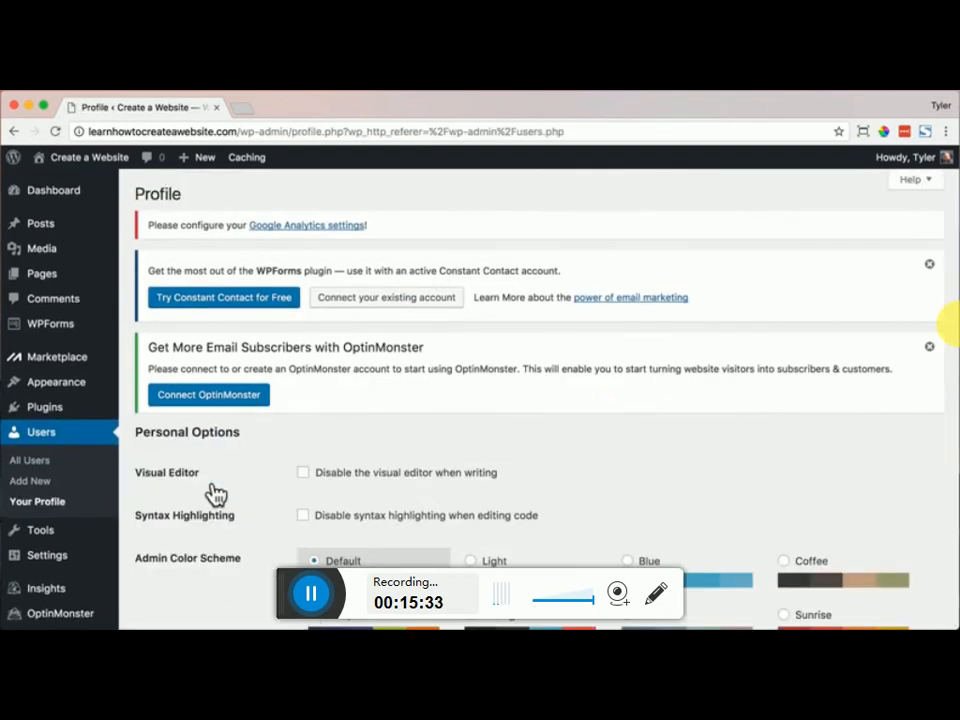
scroll(215, 493, "down", 15)
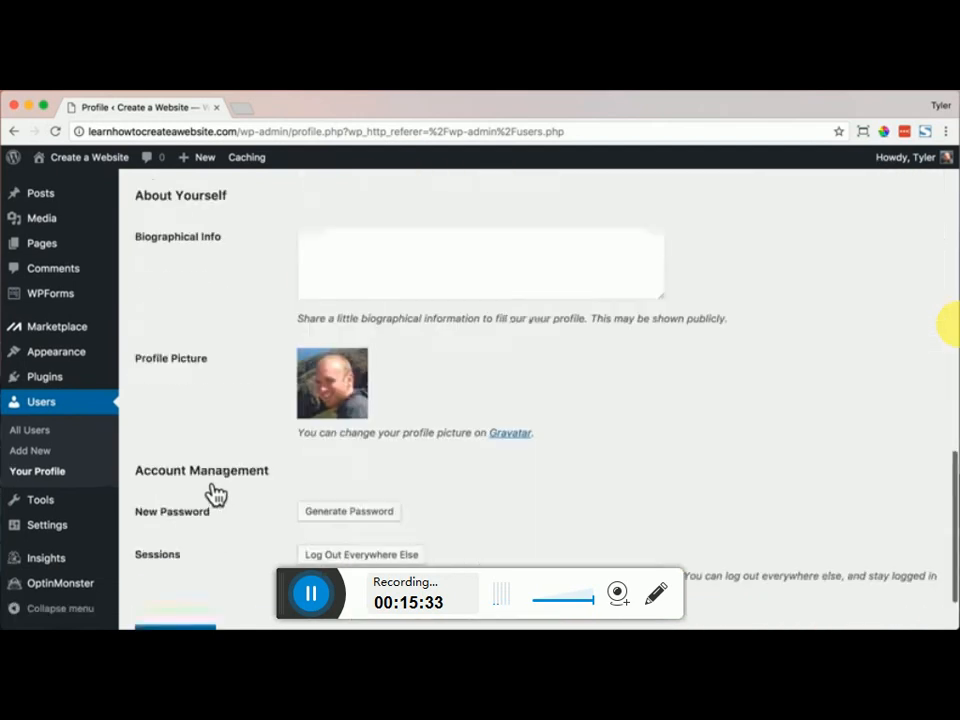
scroll(215, 493, "down", 2)
left_click(349, 430)
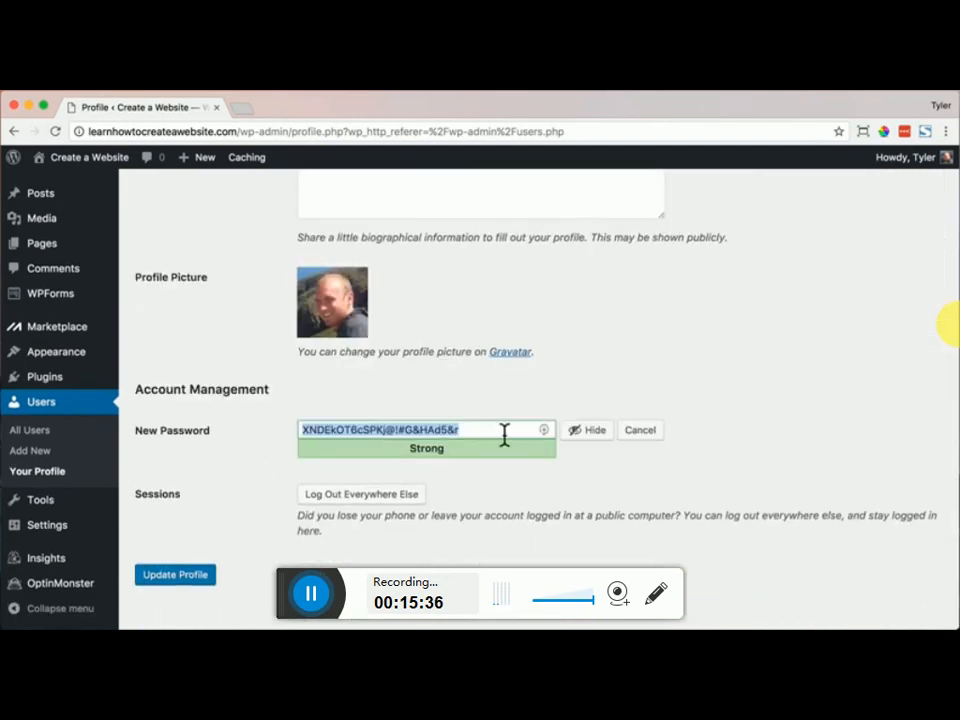
left_click(584, 434)
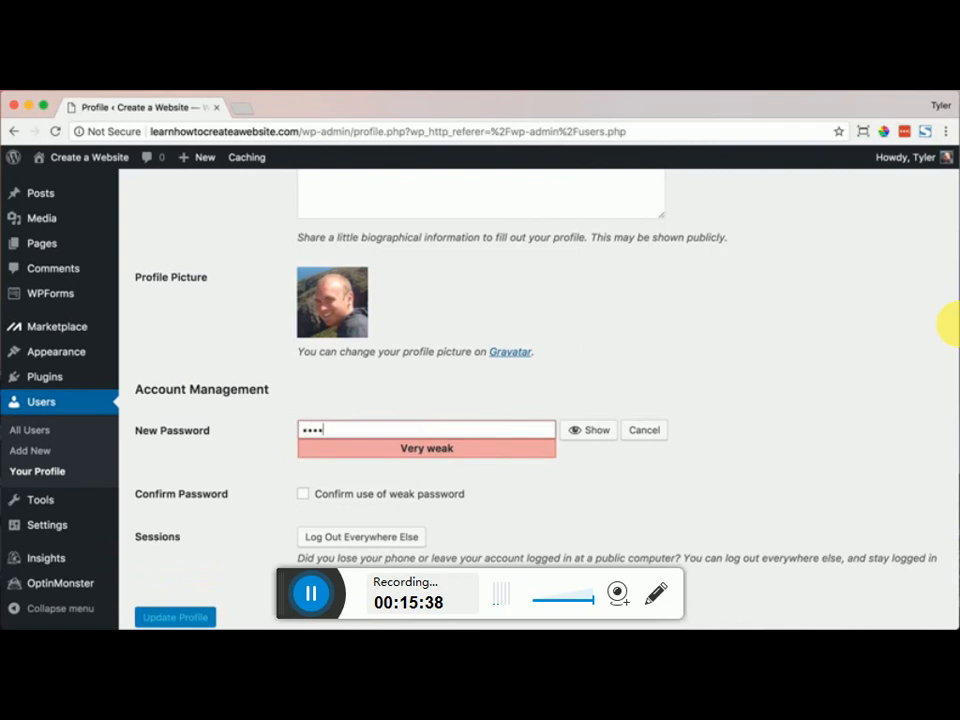
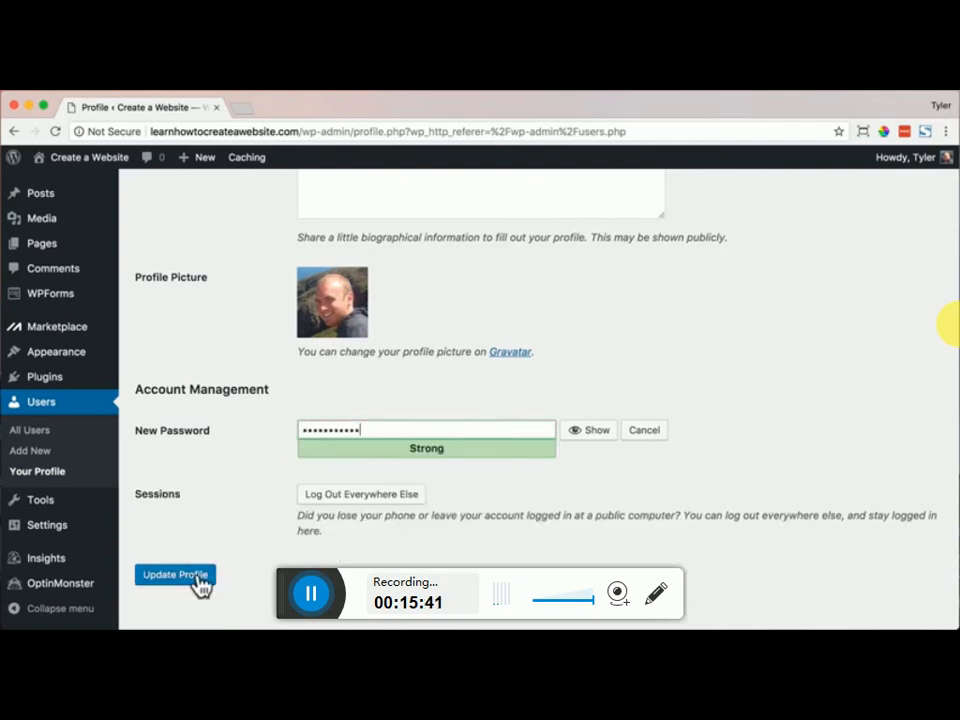
left_click(197, 578)
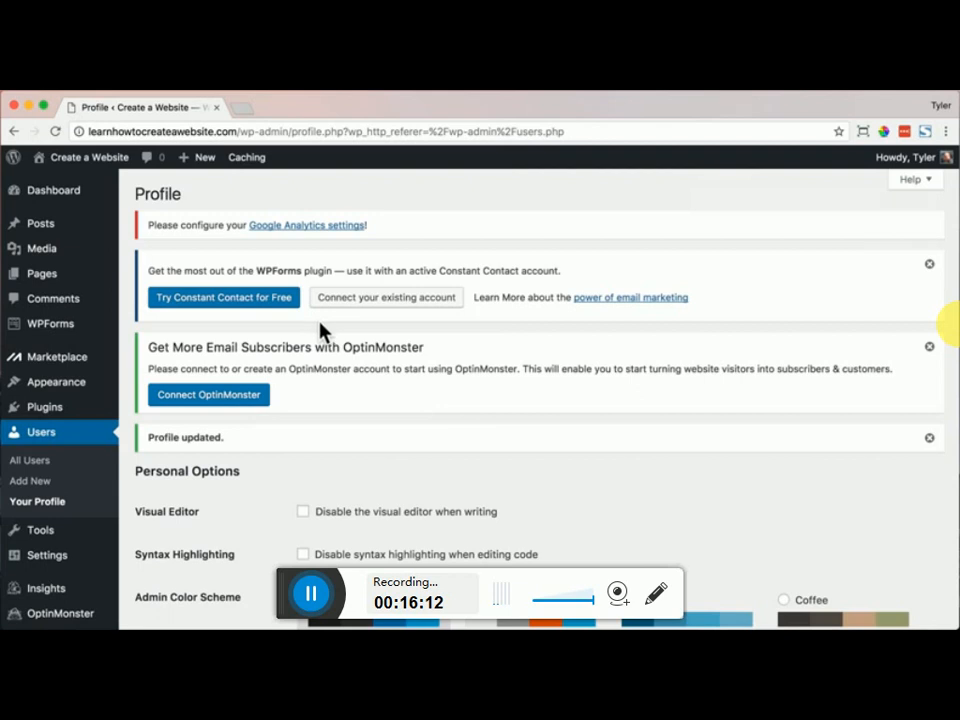
- Deactivate all seven installed plugins with the Deactivate bulk action
left_click(55, 416)
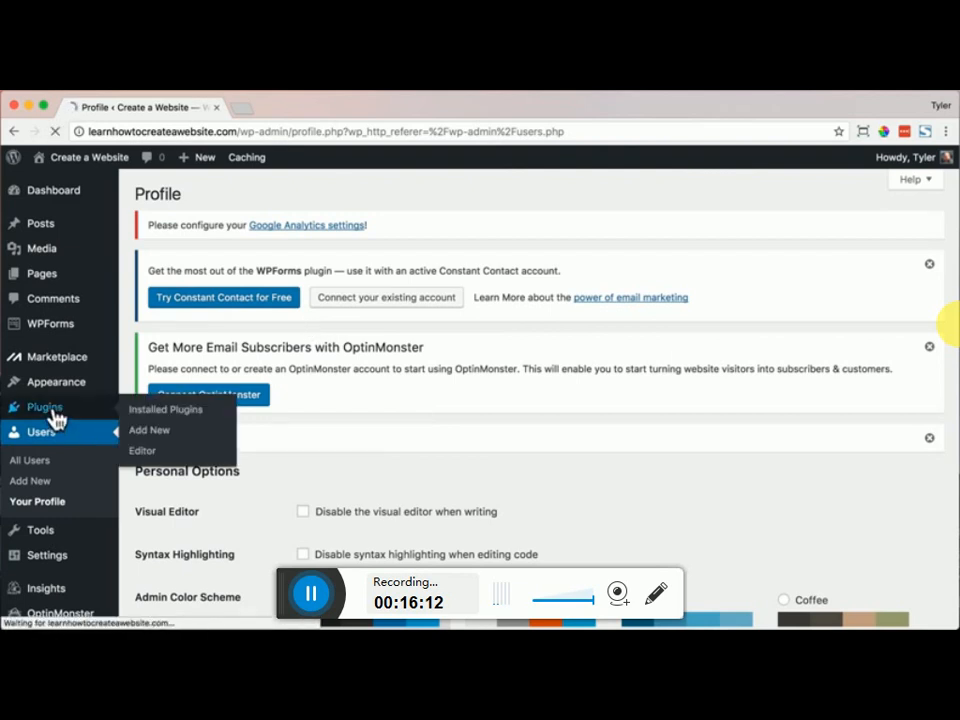
scroll(349, 454, "down", 5)
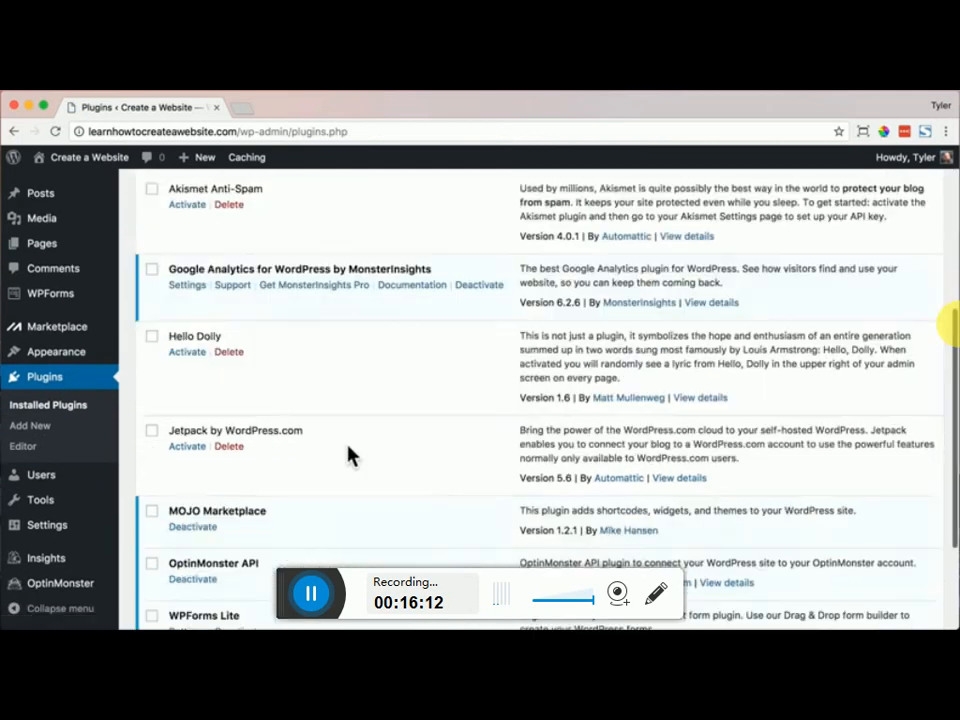
scroll(349, 454, "up", 4)
left_click(151, 346)
left_click(184, 322)
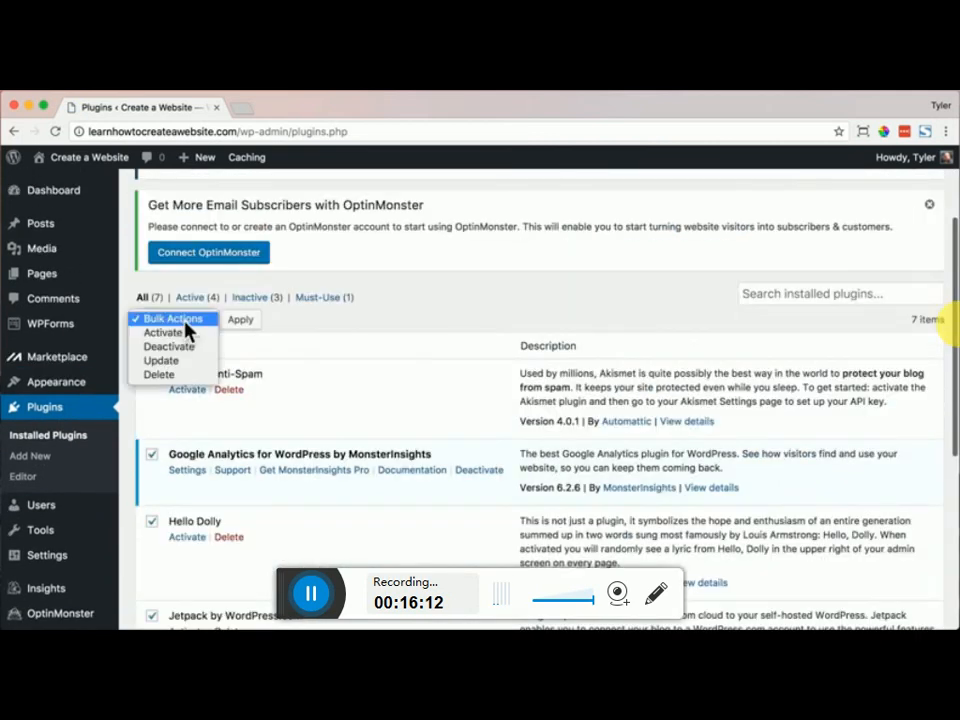
left_click(186, 355)
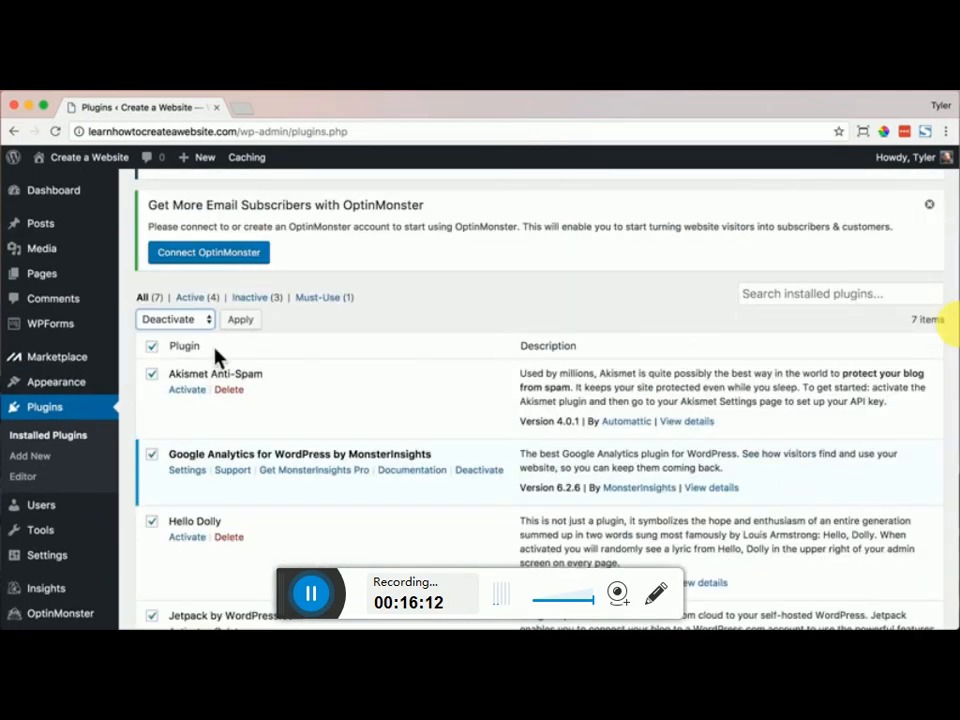
left_click(244, 322)
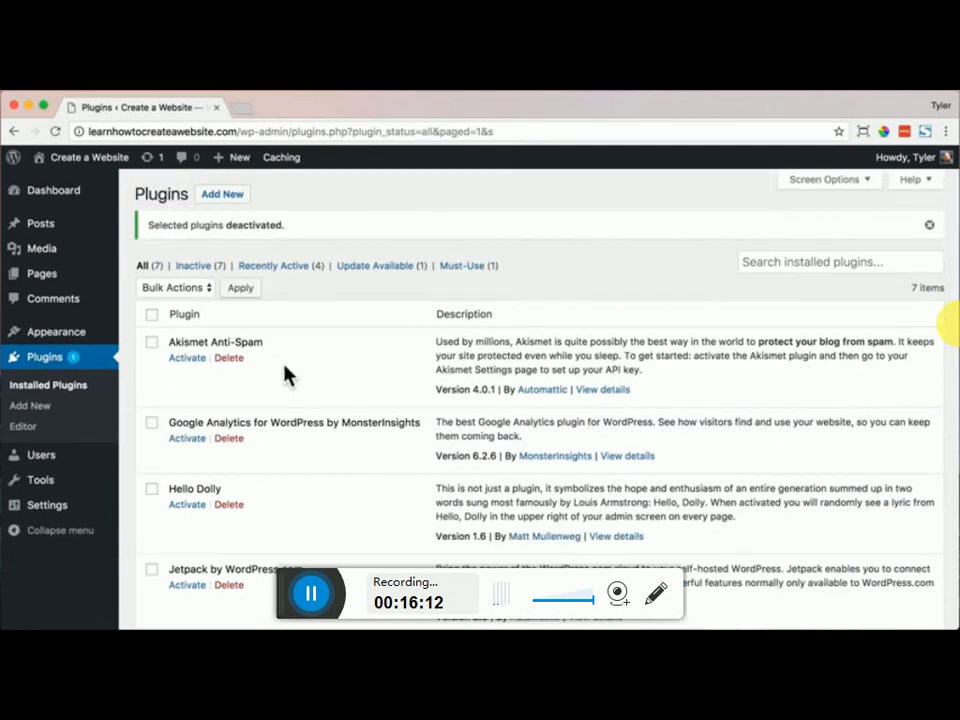
- Delete all the deactivated plugins with the Delete bulk action and confirm
left_click(151, 314)
left_click(172, 287)
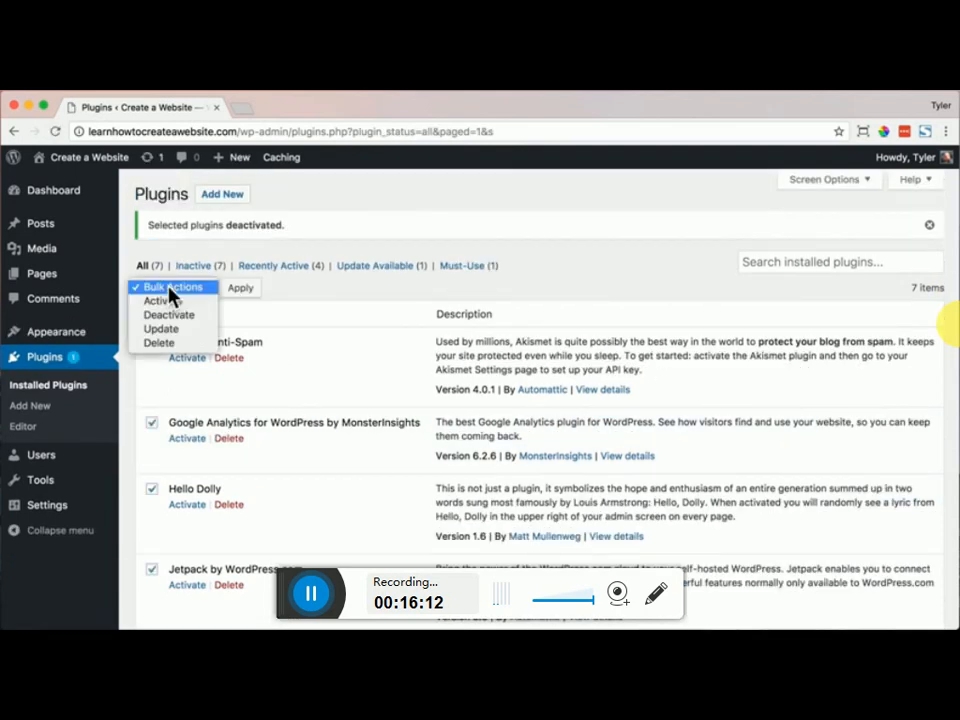
left_click(176, 343)
left_click(240, 289)
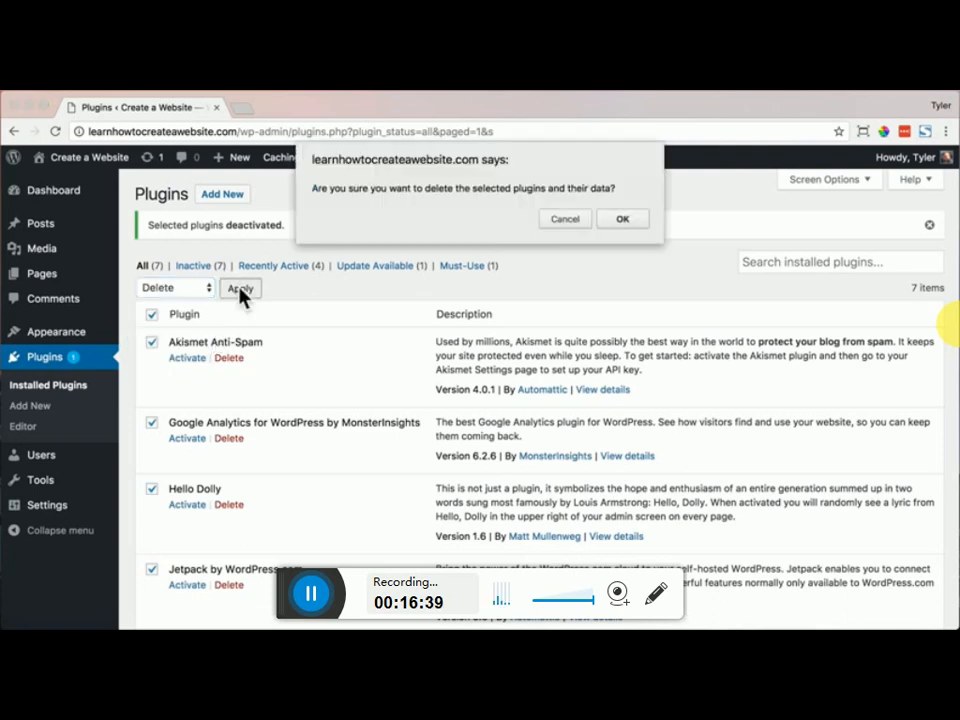
left_click(621, 222)
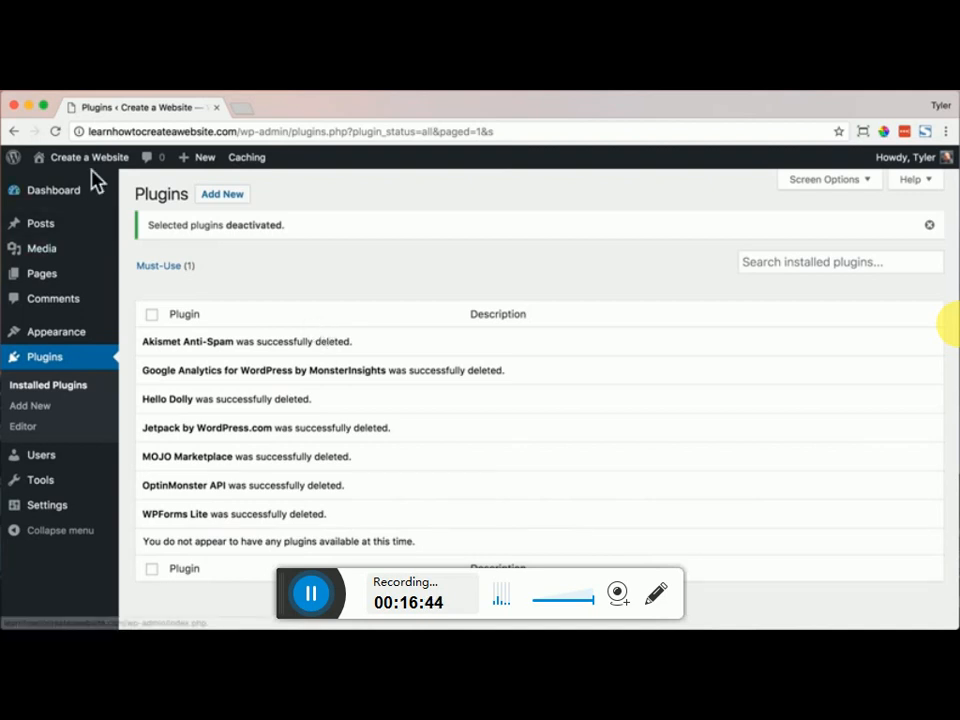
- Visit the site and inspect the Hello world! post's dated address
mouse_move(90, 162)
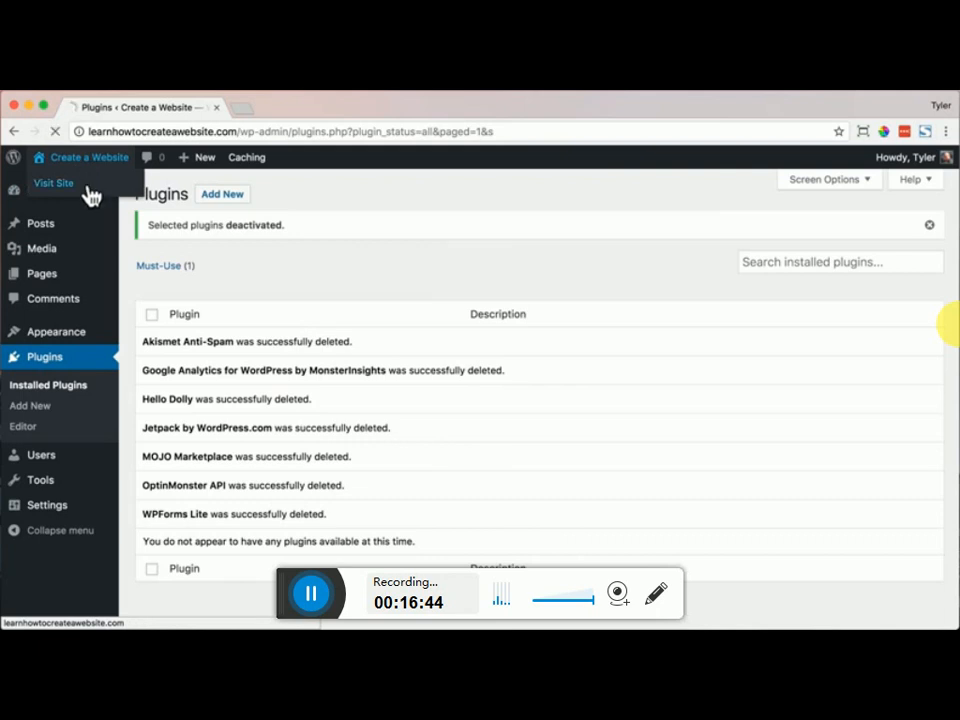
left_click(88, 188)
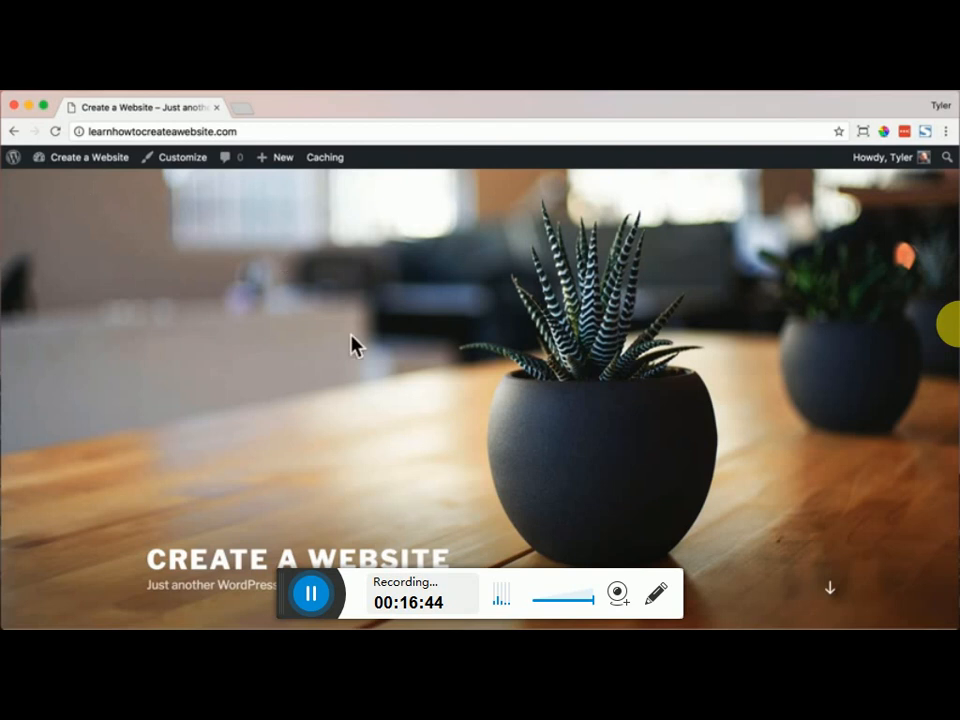
scroll(352, 360, "down", 5)
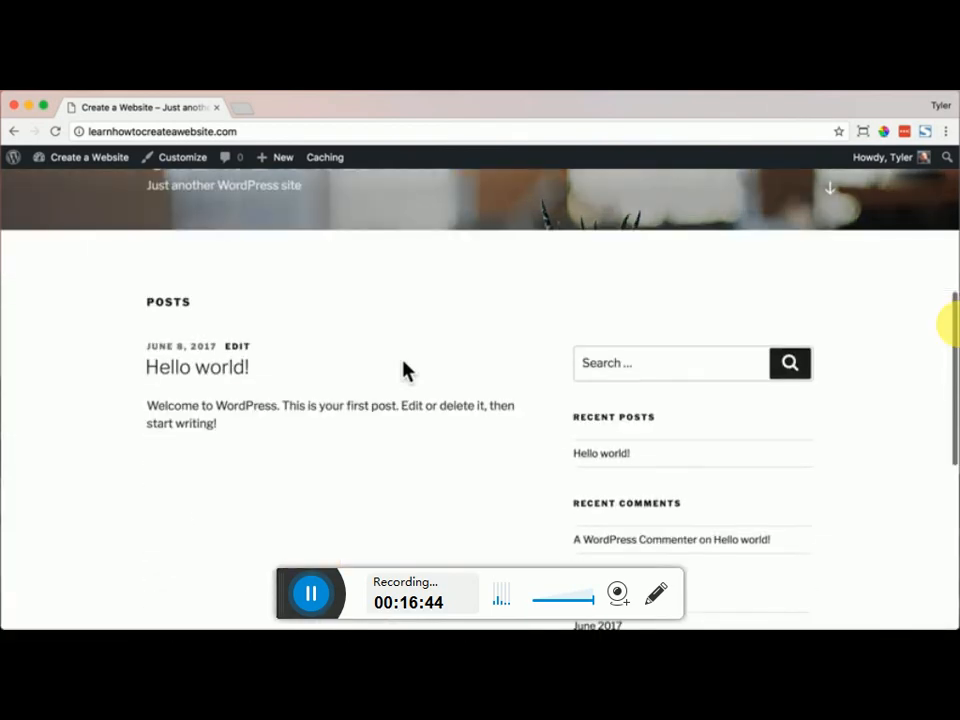
left_click(597, 455)
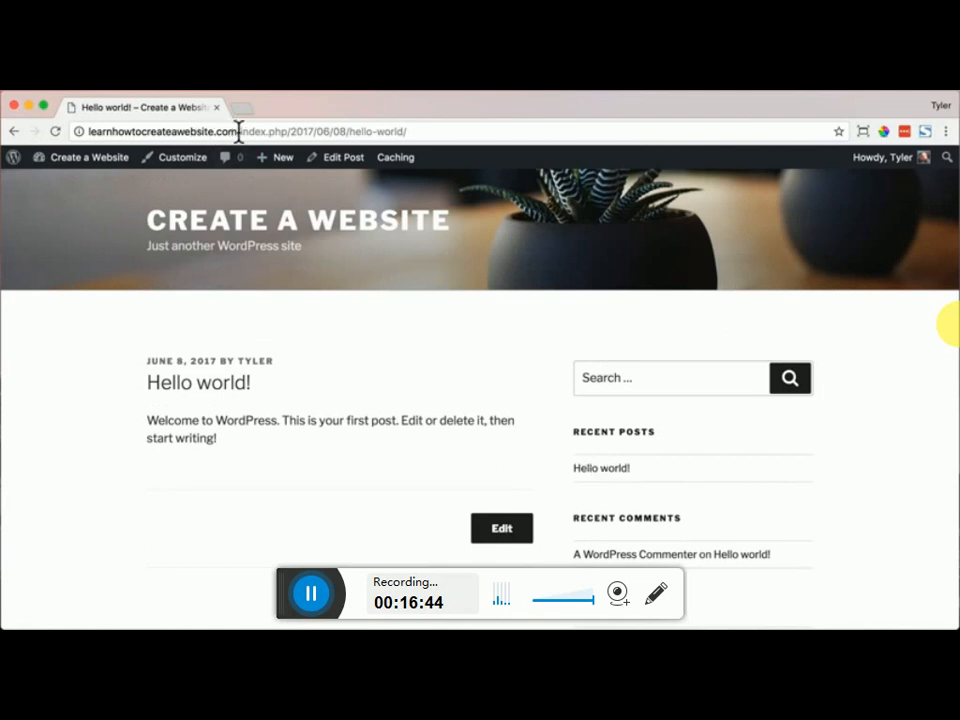
left_click_drag(237, 131, 439, 133)
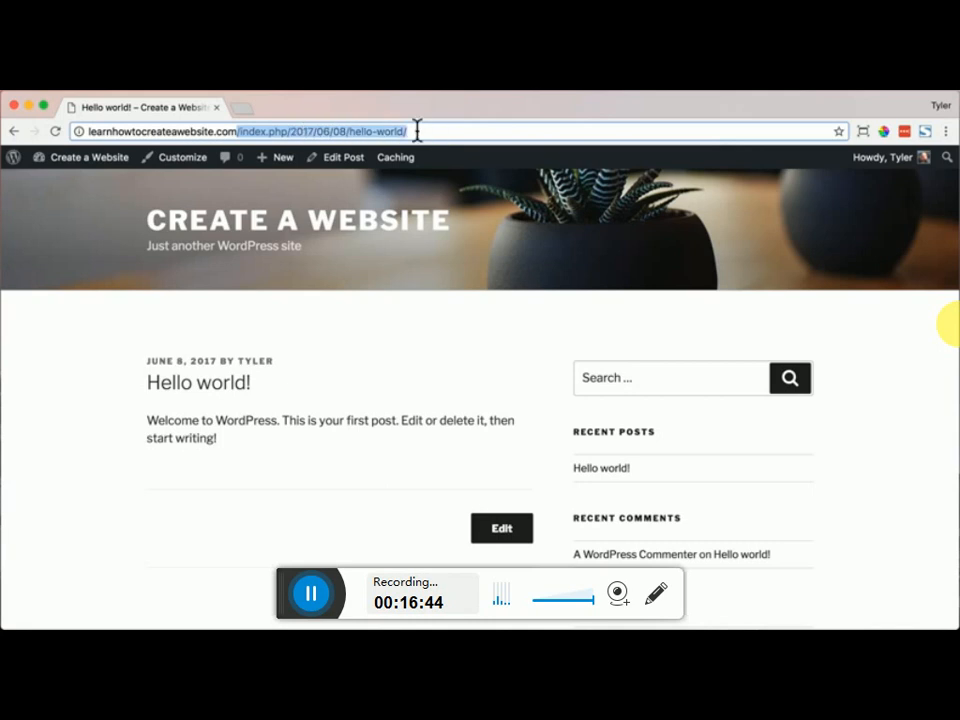
left_click(417, 131)
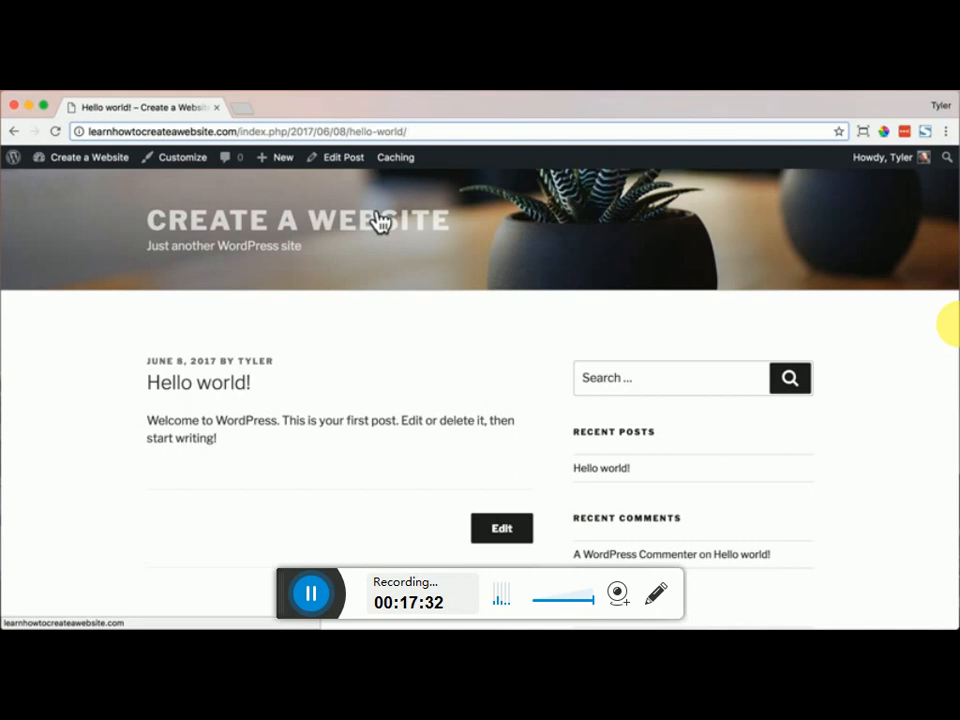
- Return to the admin Dashboard and open Settings > Permalinks
mouse_move(105, 160)
left_click(96, 187)
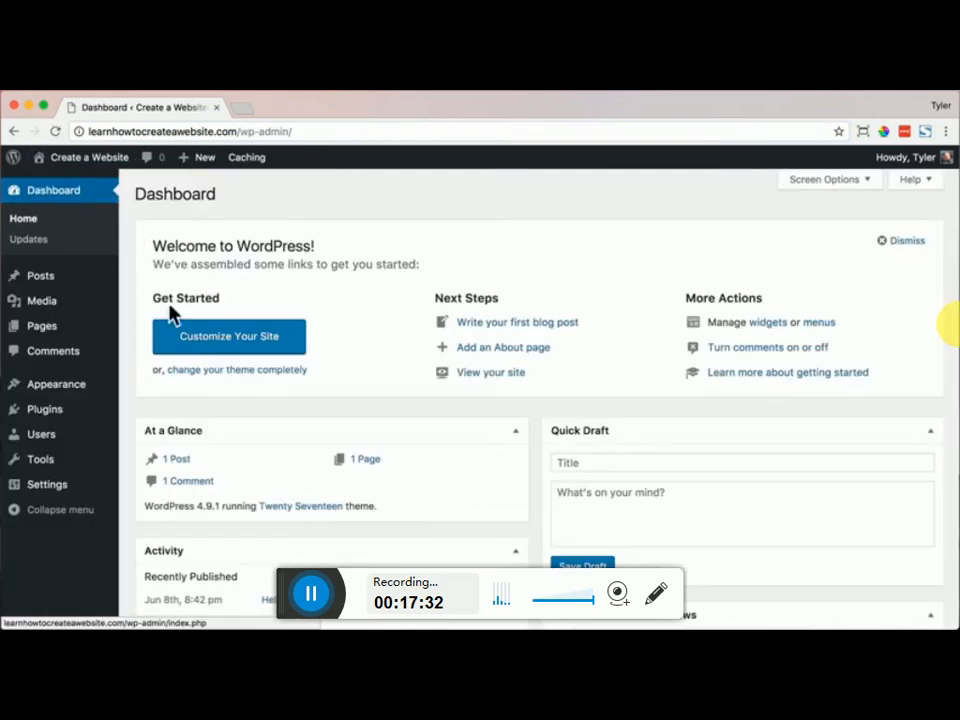
mouse_move(94, 491)
left_click(180, 589)
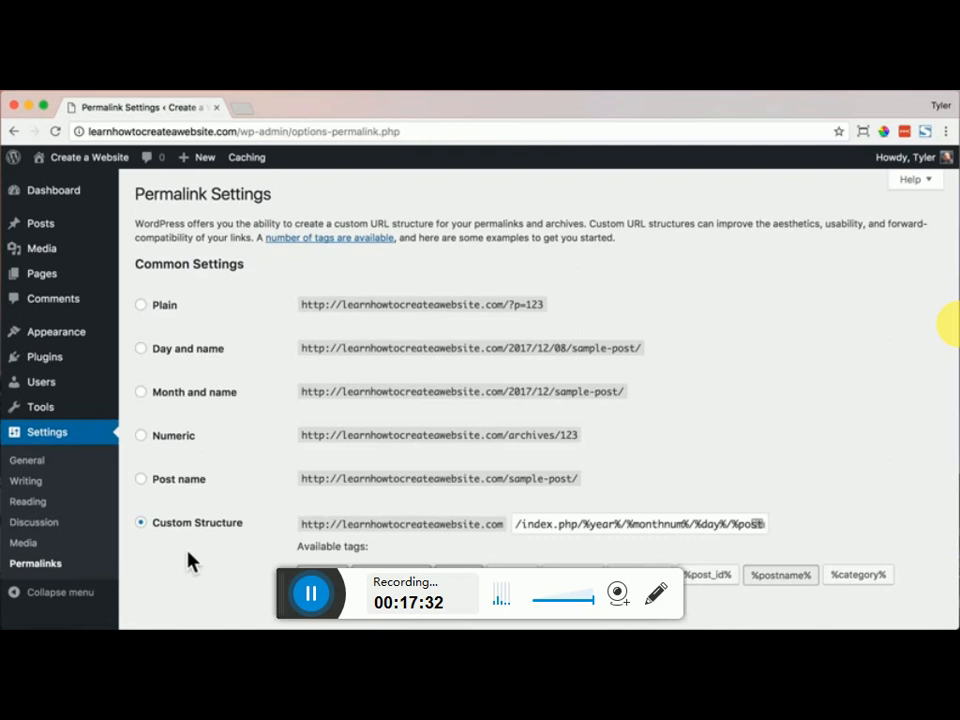
- Set the permalink structure to Post name and save changes
left_click(141, 479)
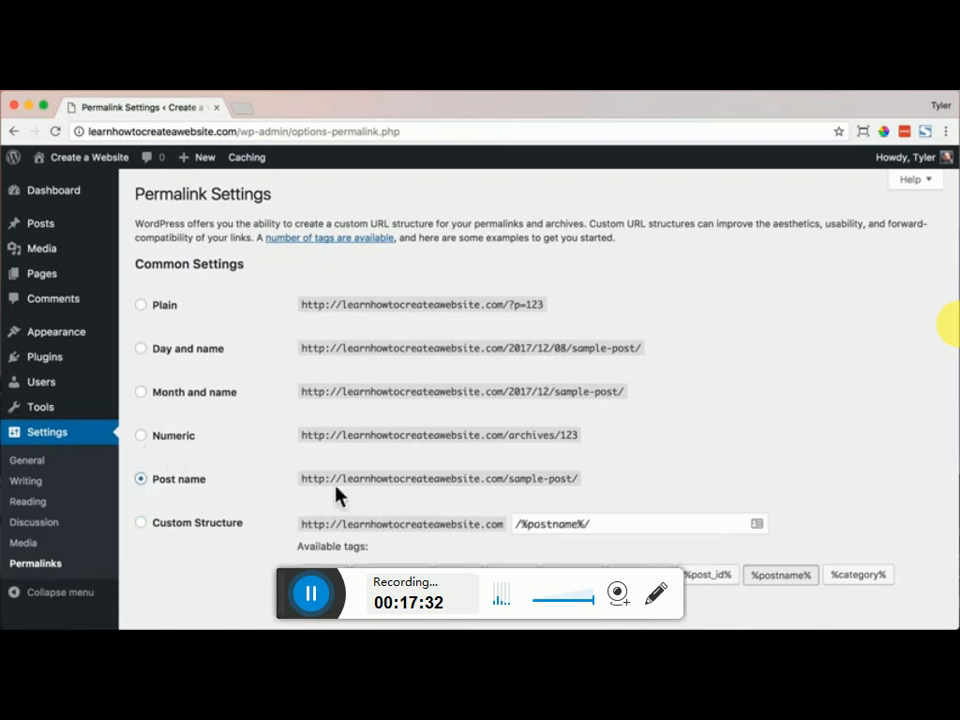
scroll(338, 495, "down", 5)
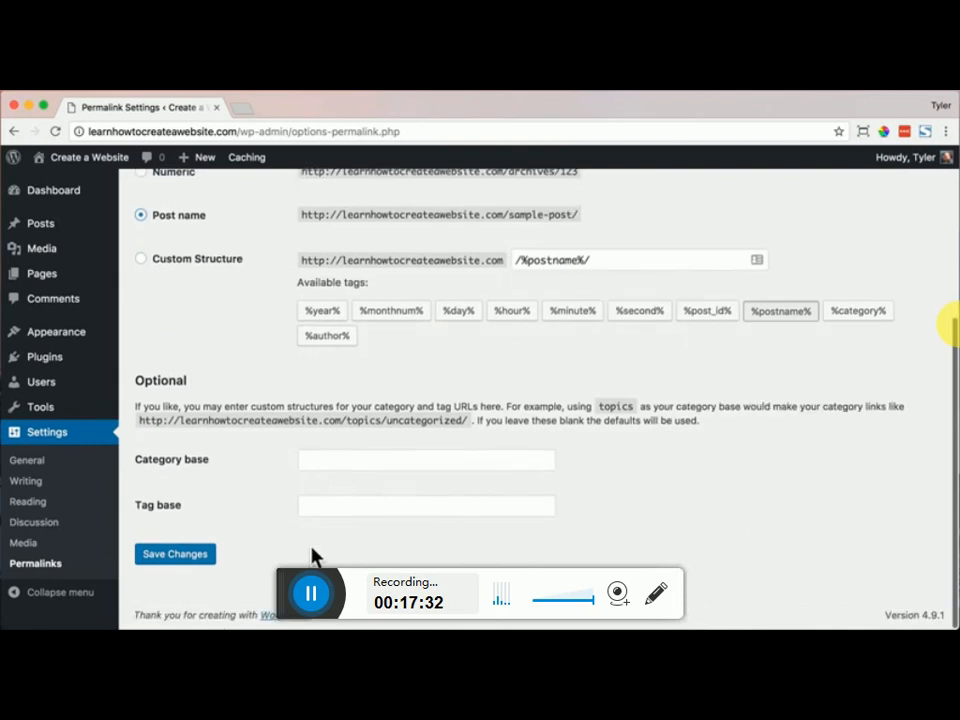
left_click(199, 566)
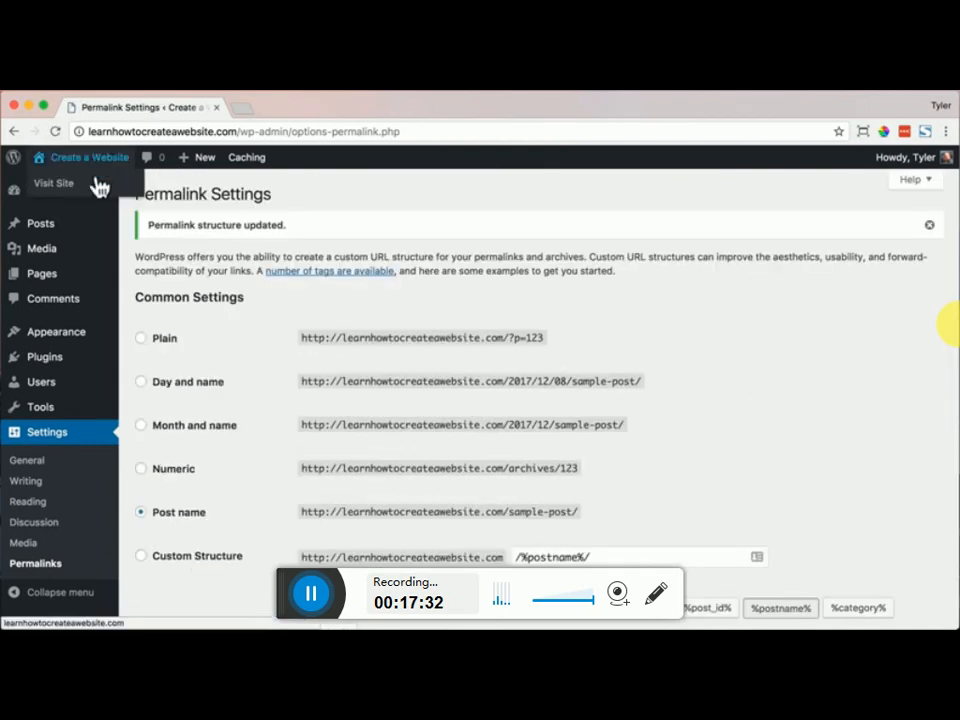
- Open the Hello world! post on the site and confirm its address ends in /hello-world/
left_click(81, 189)
scroll(521, 343, "down", 5)
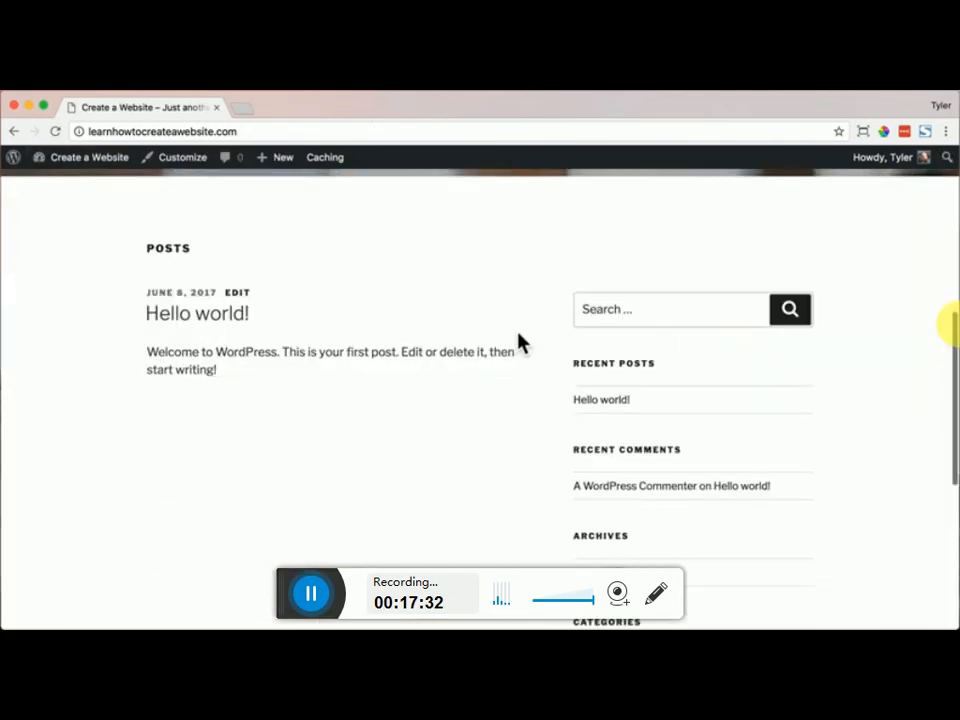
left_click(601, 399)
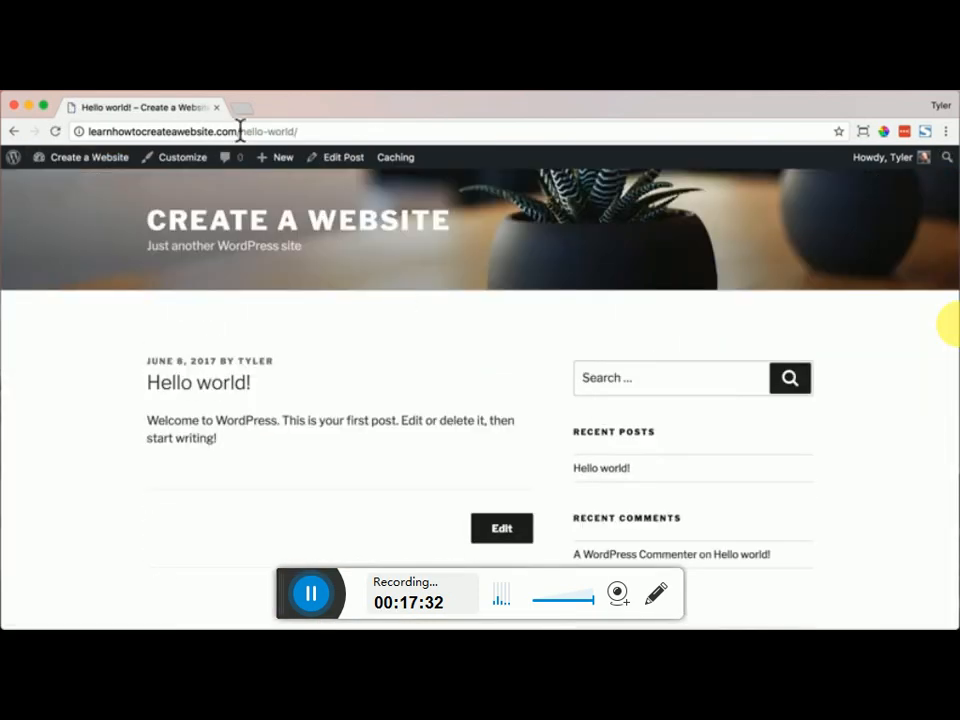
left_click_drag(238, 131, 318, 131)
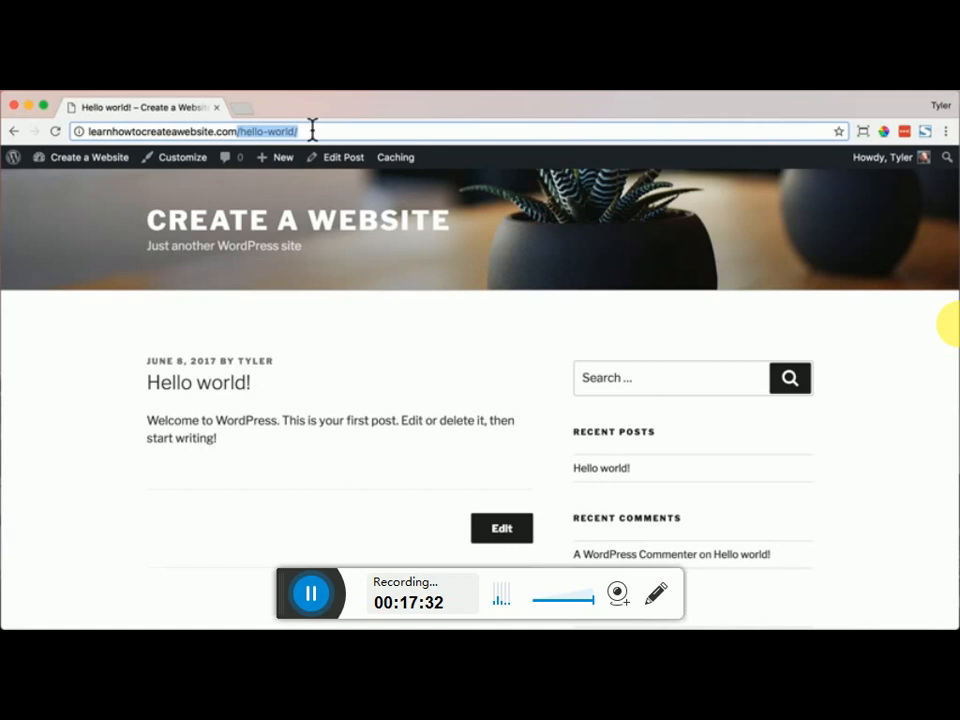
left_click(312, 131)
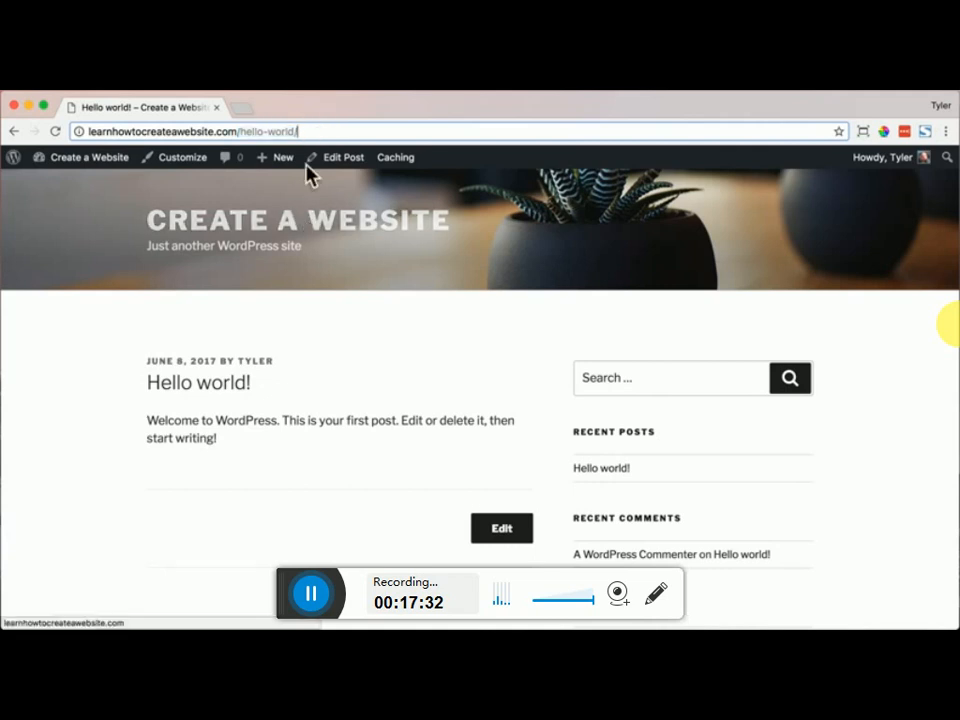
scroll(336, 254, "up", 1)
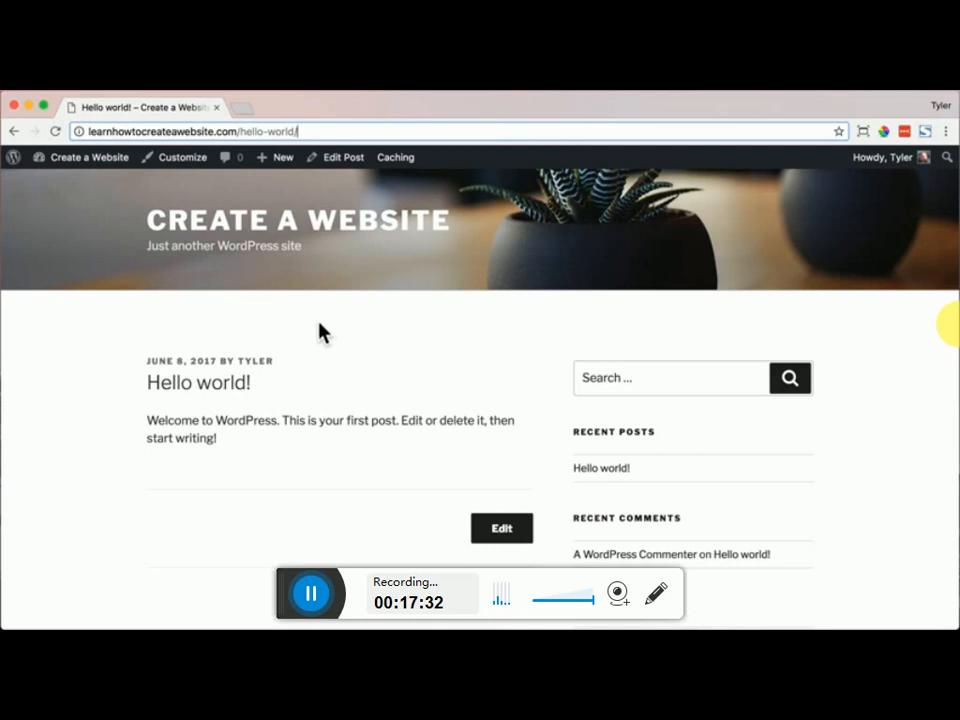
- Check Dashboard > Updates to confirm WordPress, plugins and themes are current
mouse_move(88, 160)
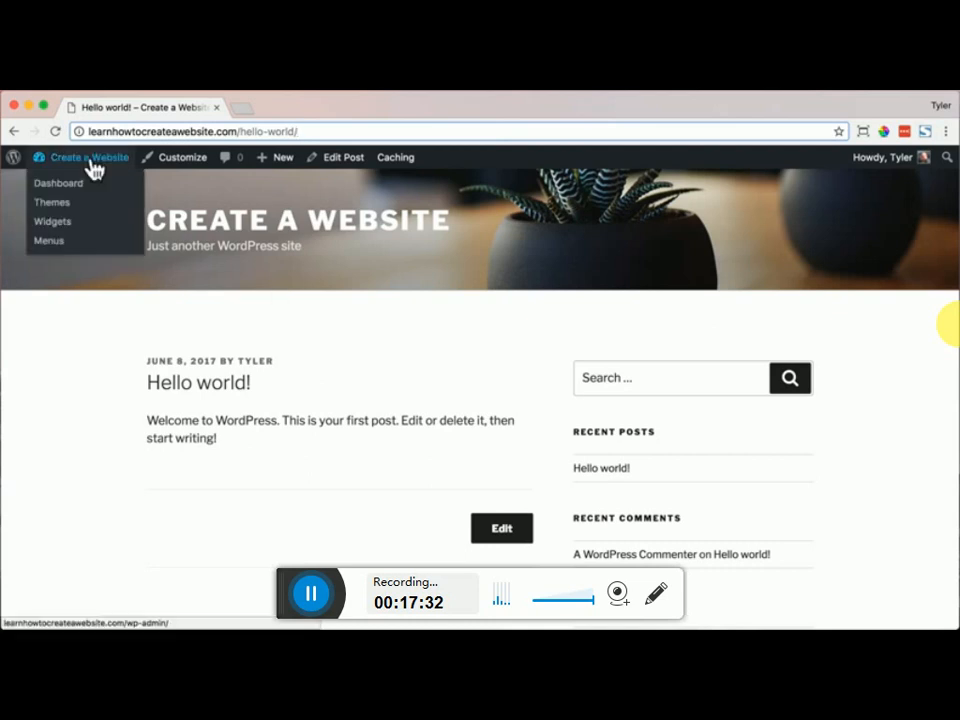
left_click(86, 185)
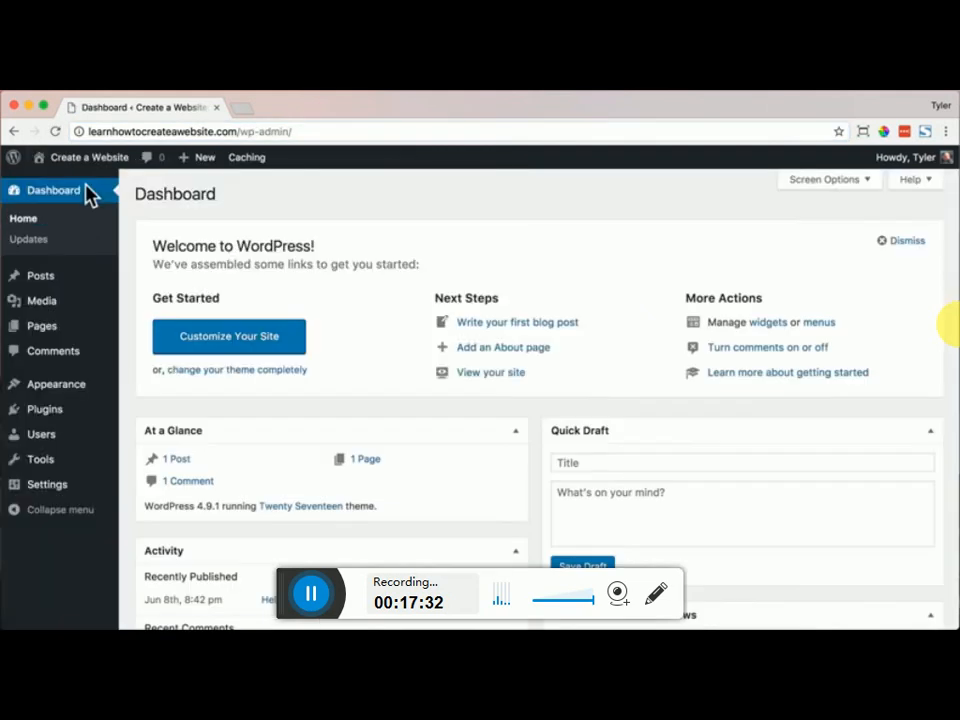
left_click(44, 248)
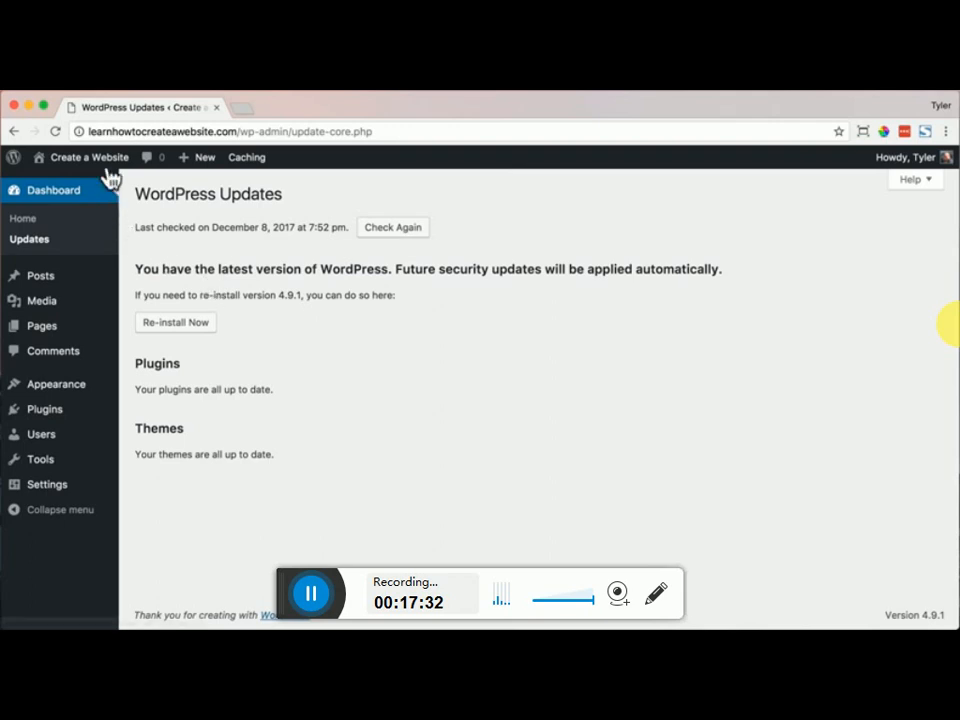
- Look over the site's public front page, then return to the admin Dashboard
mouse_move(108, 166)
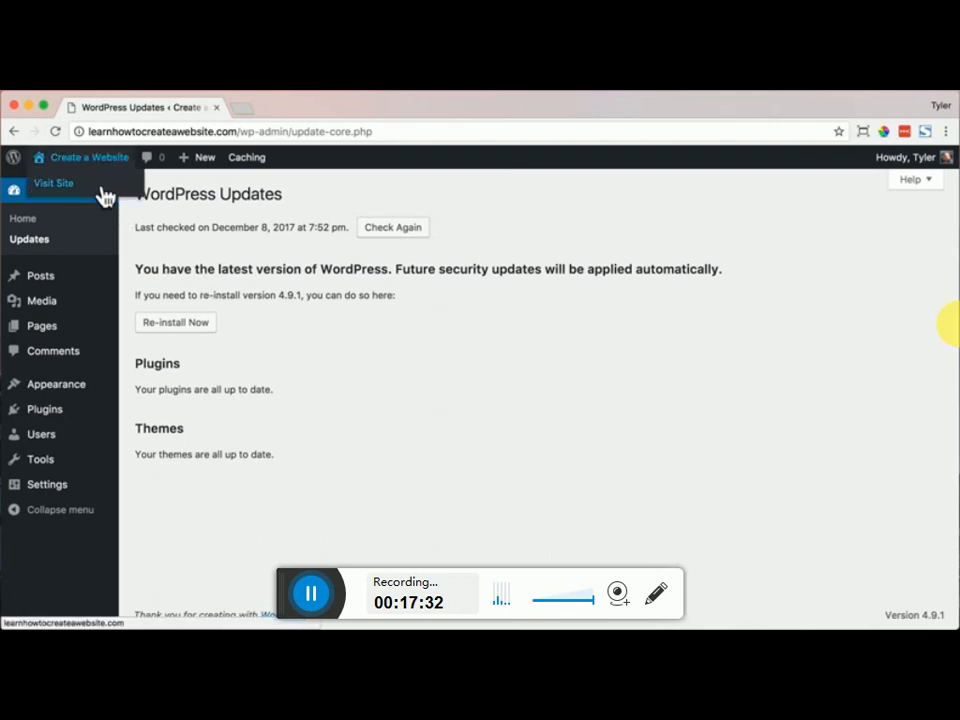
left_click(101, 188)
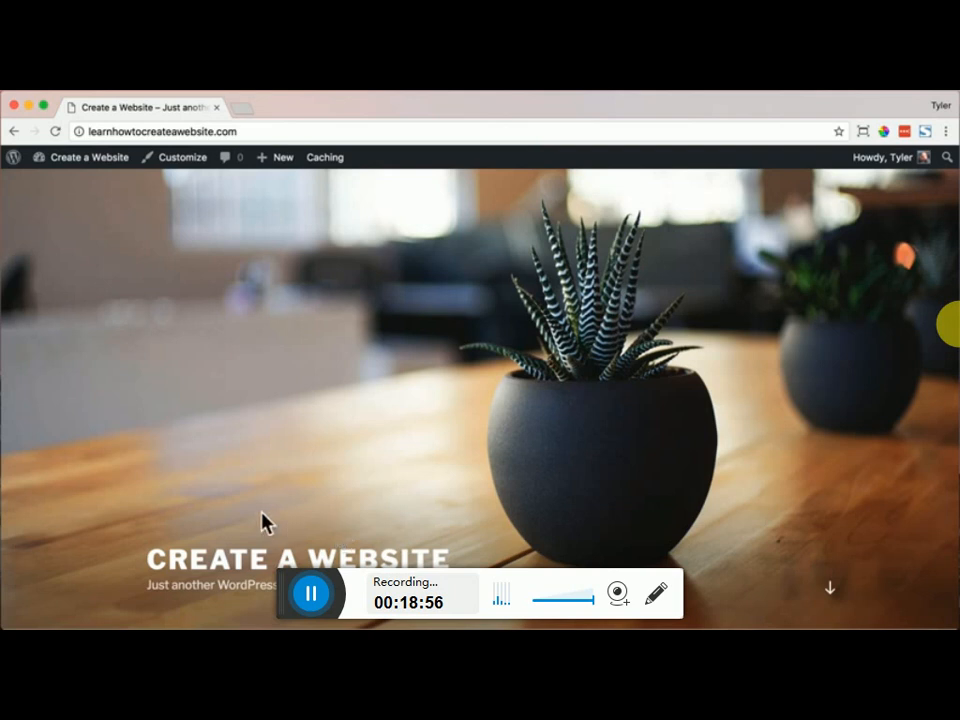
scroll(252, 478, "down", 10)
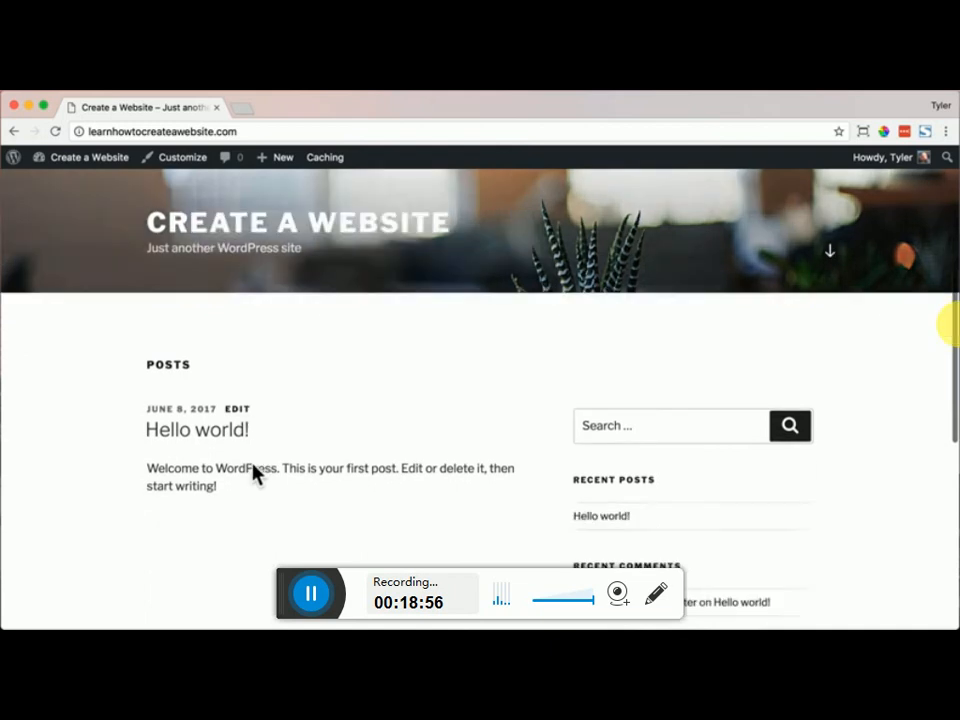
scroll(254, 468, "up", 5)
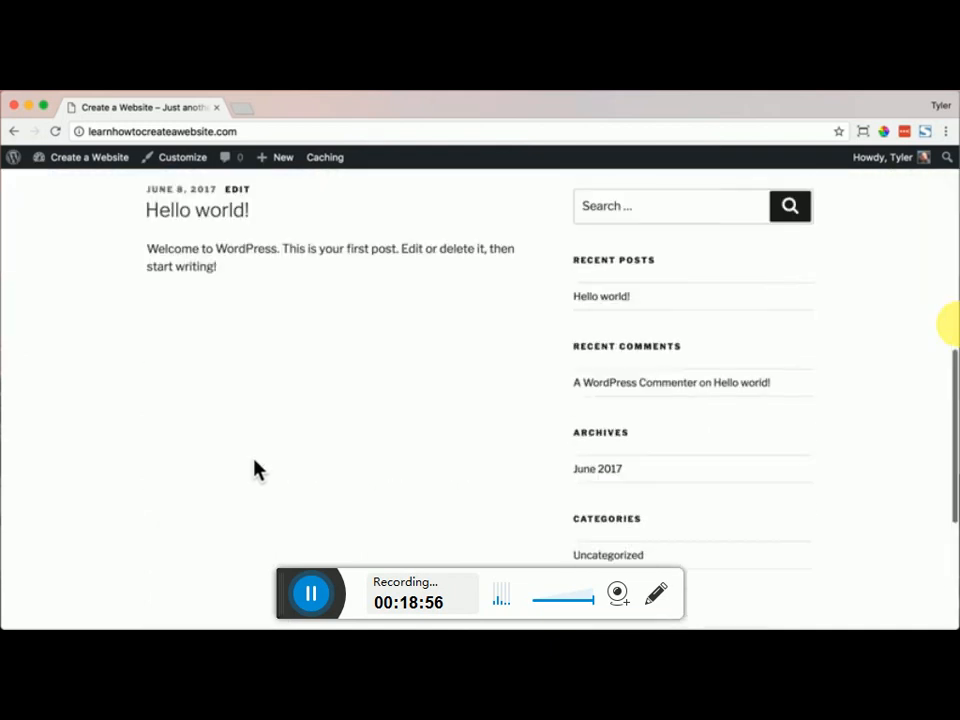
scroll(254, 468, "up", 5)
scroll(256, 467, "up", 3)
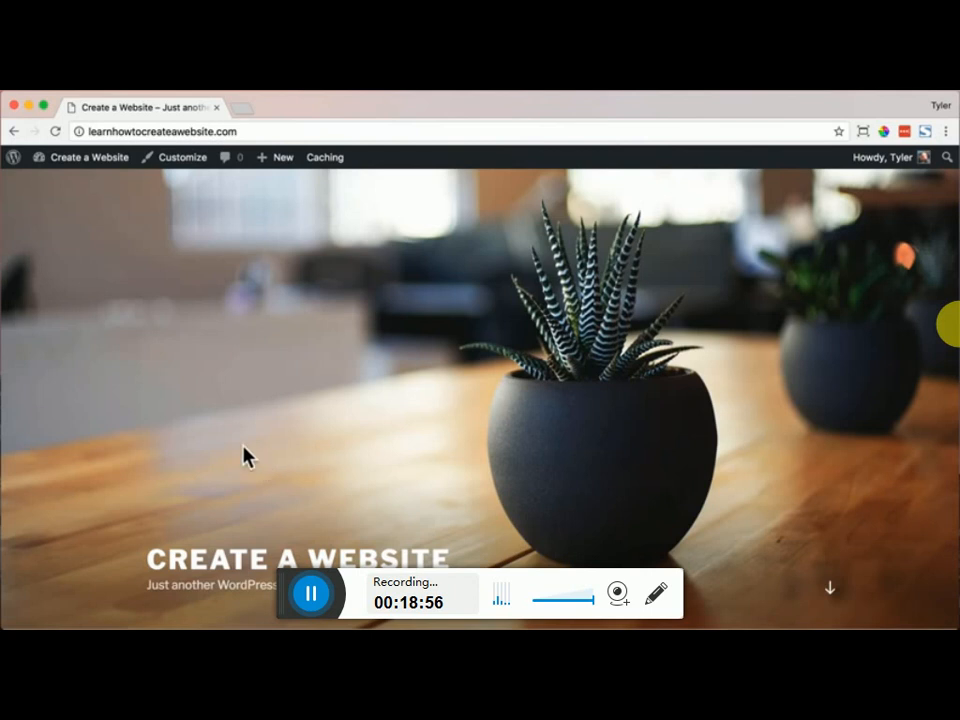
mouse_move(88, 160)
left_click(86, 186)
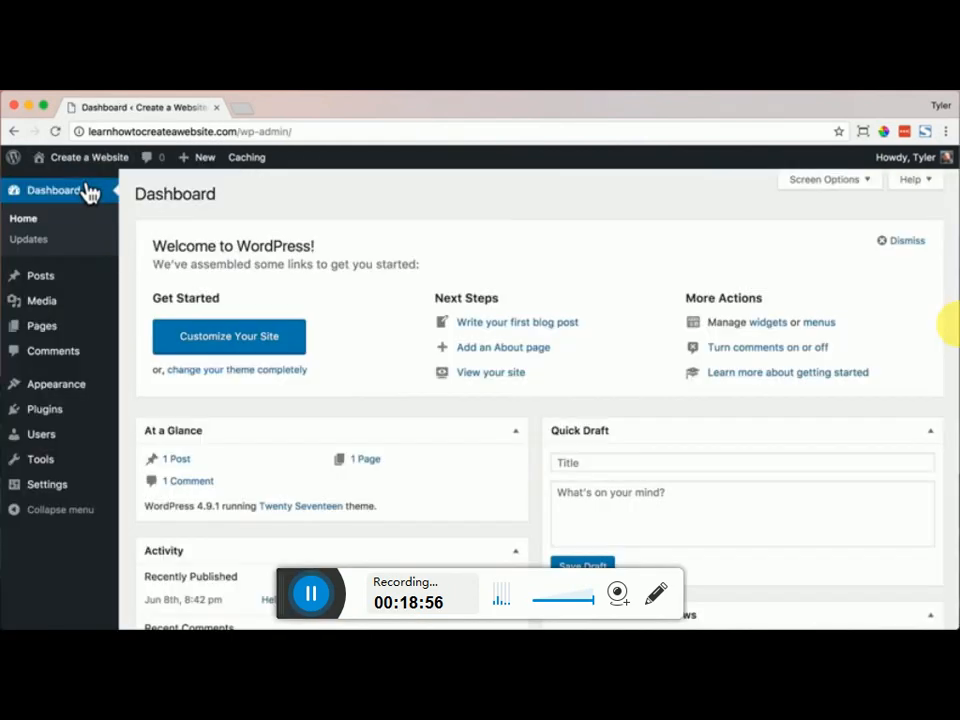
- Go to Appearance > Themes > Add New and browse the popular themes
mouse_move(80, 396)
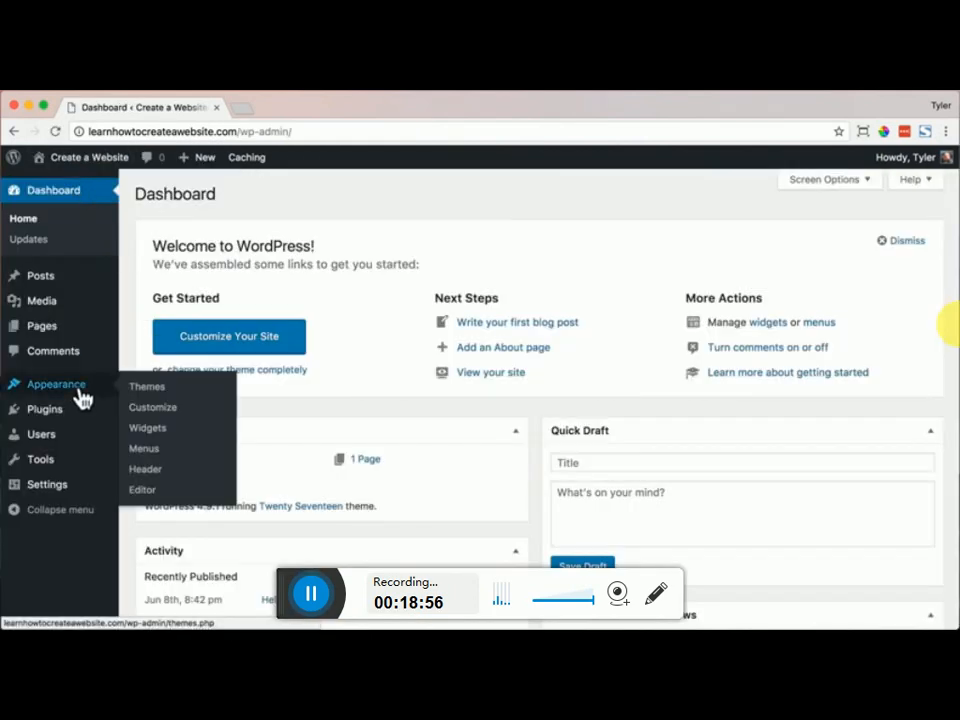
left_click(163, 390)
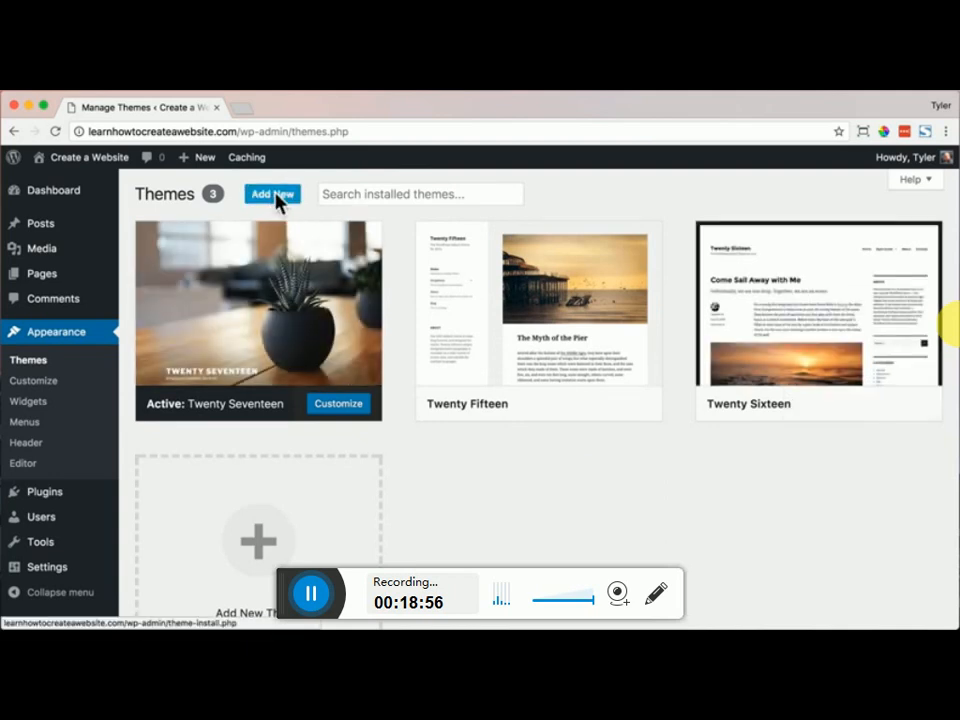
left_click(277, 198)
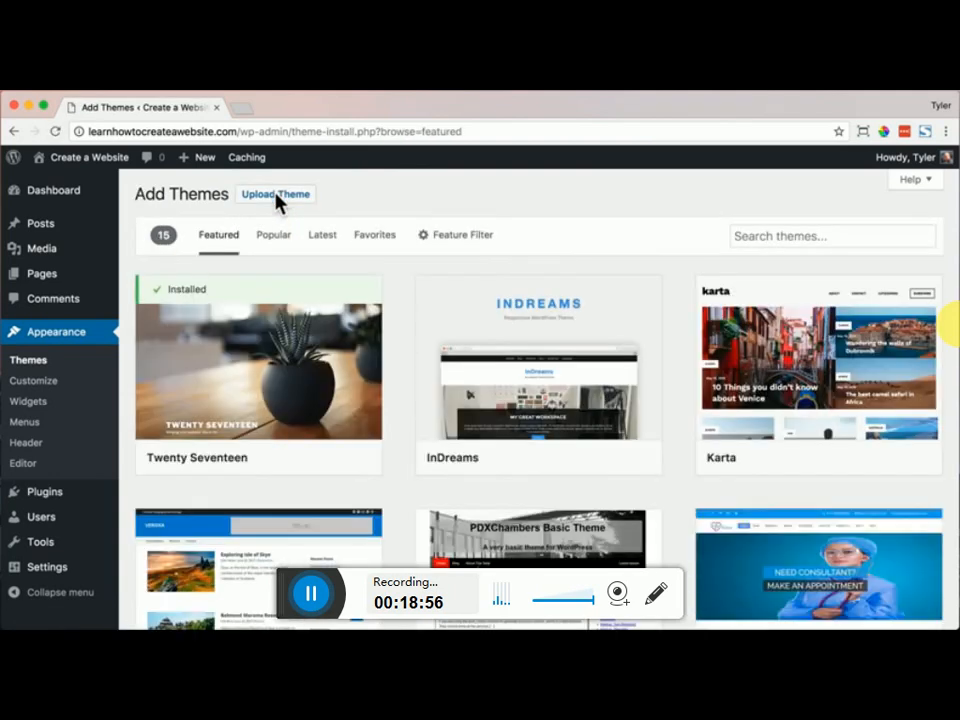
scroll(317, 420, "down", 5)
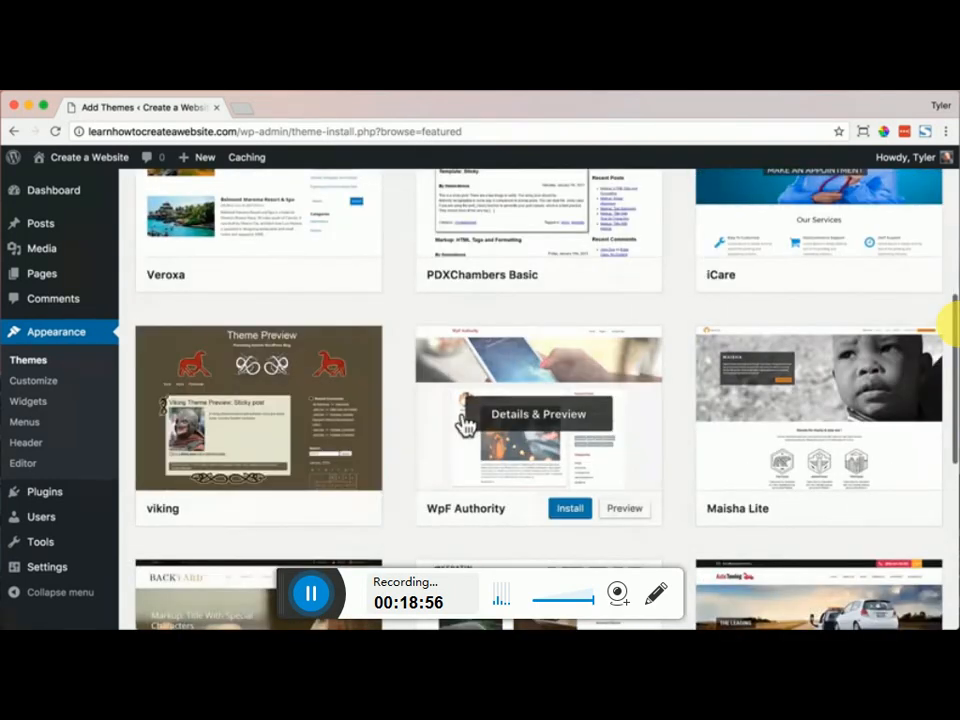
scroll(464, 425, "up", 5)
left_click(271, 242)
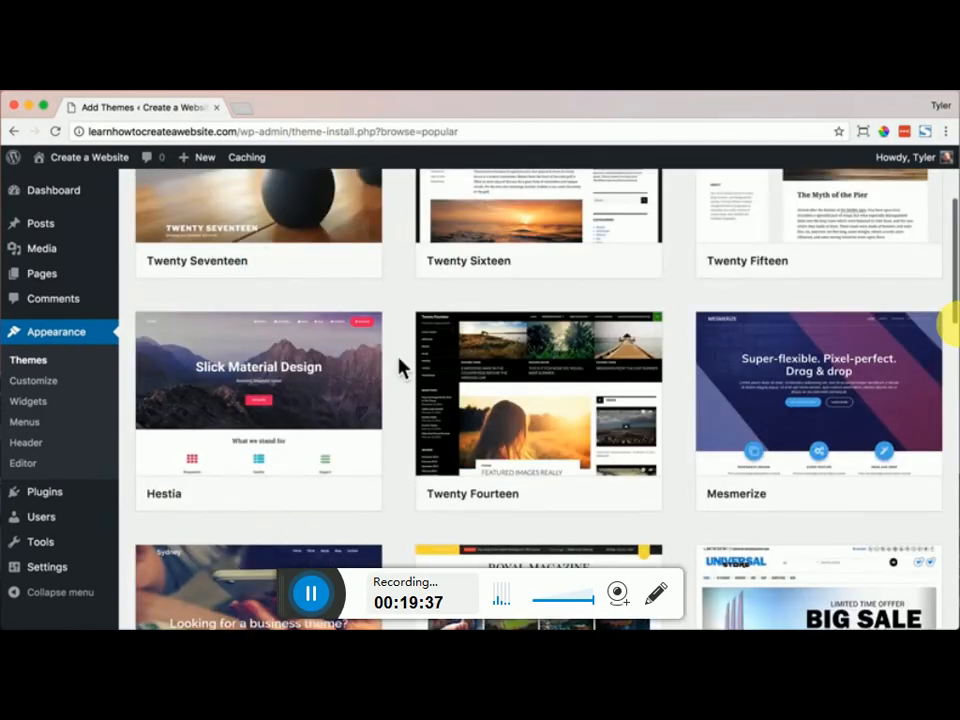
scroll(398, 366, "down", 2)
scroll(398, 366, "down", 3)
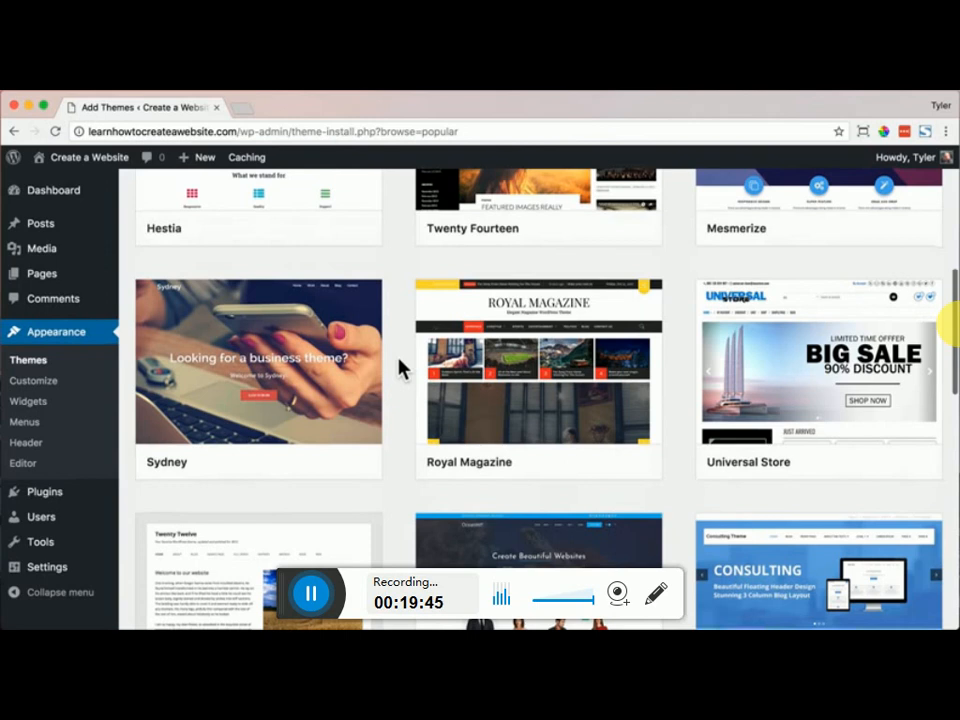
scroll(399, 368, "up", 5)
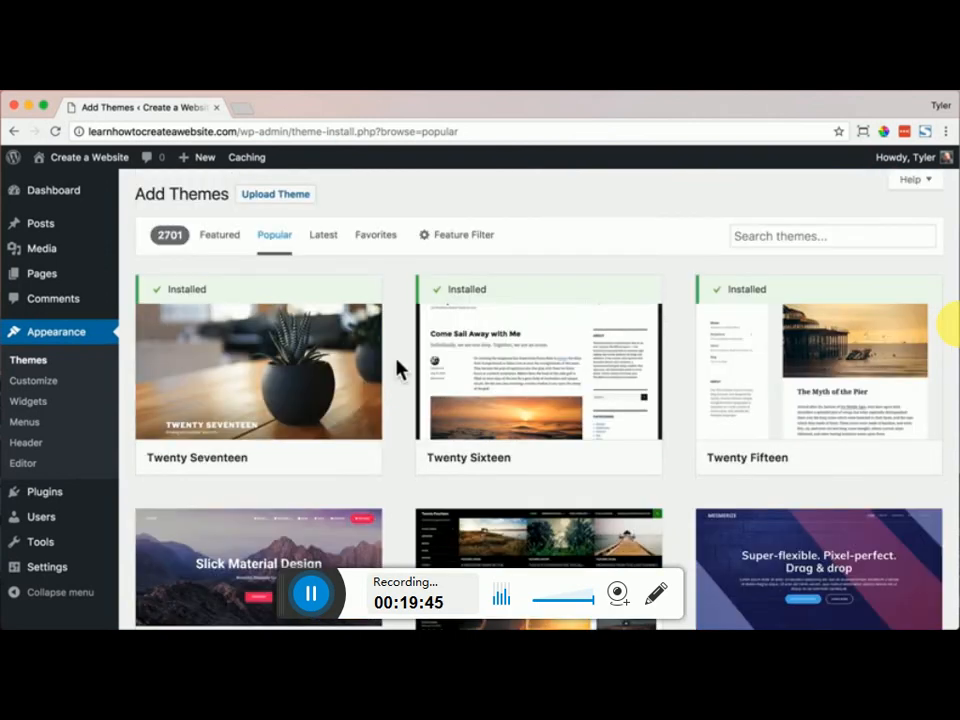
- Search for 'oceanwp', preview the theme, then install and activate OceanWP
left_click(769, 236)
type("oceanwp")
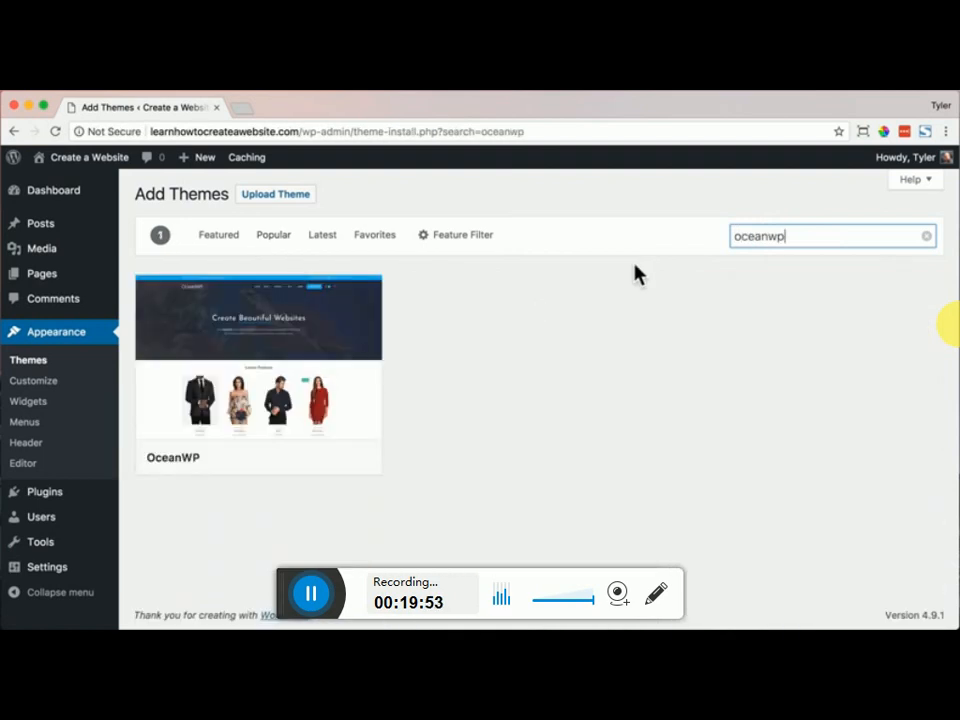
left_click(328, 381)
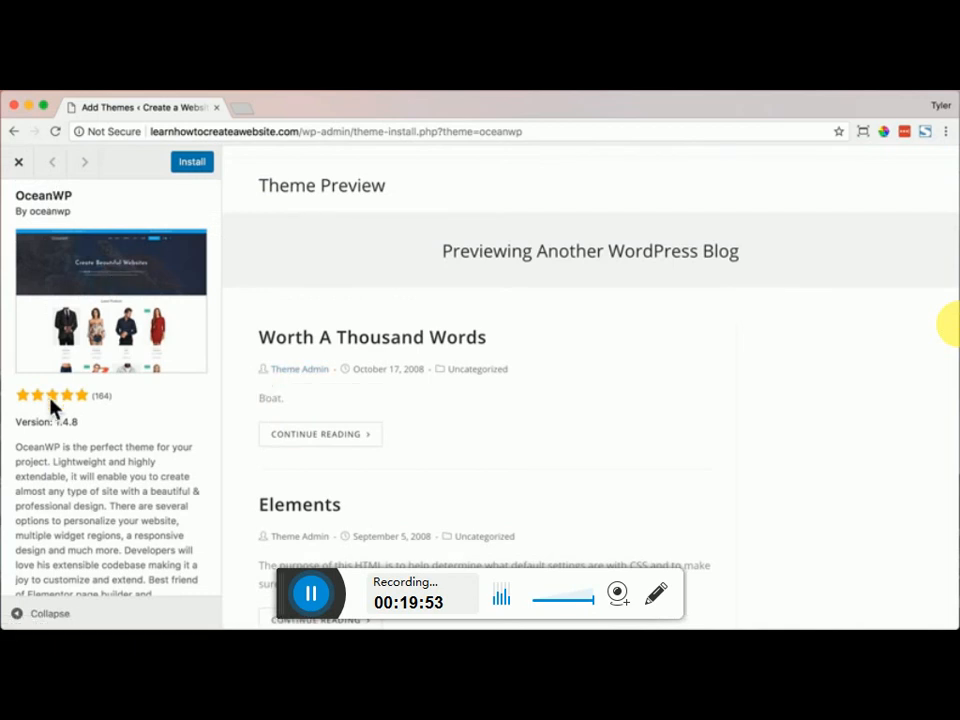
left_click(18, 162)
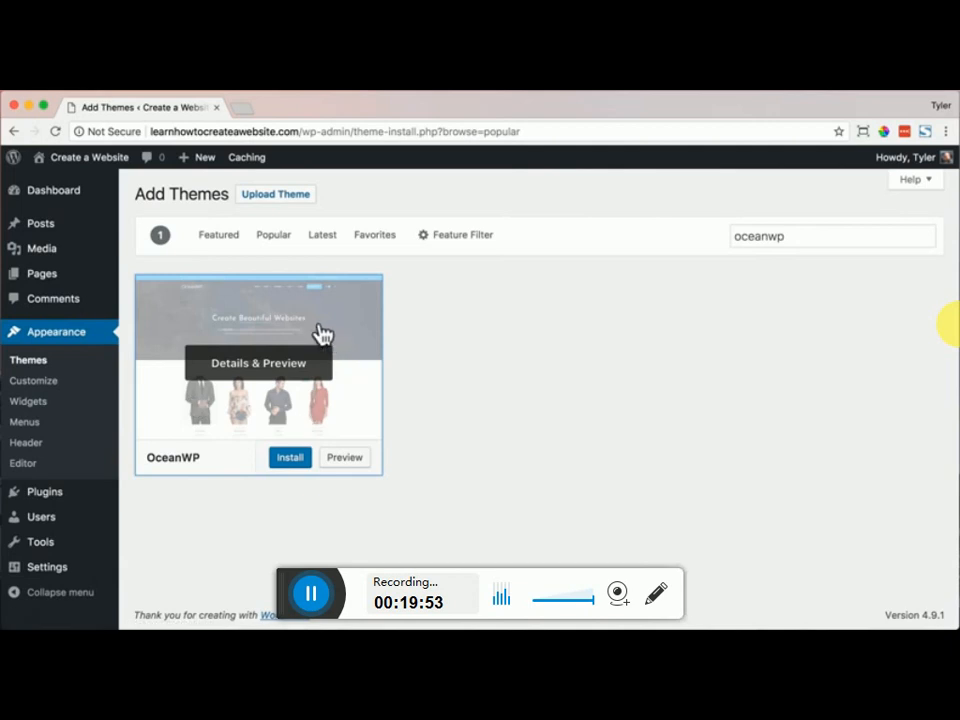
left_click(286, 462)
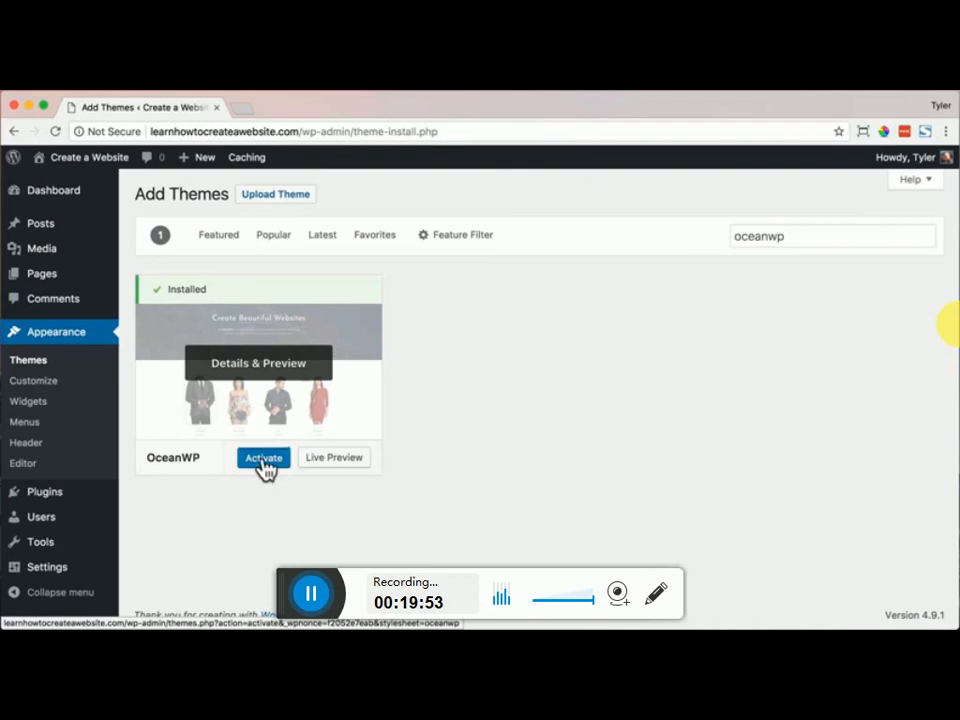
left_click(264, 460)
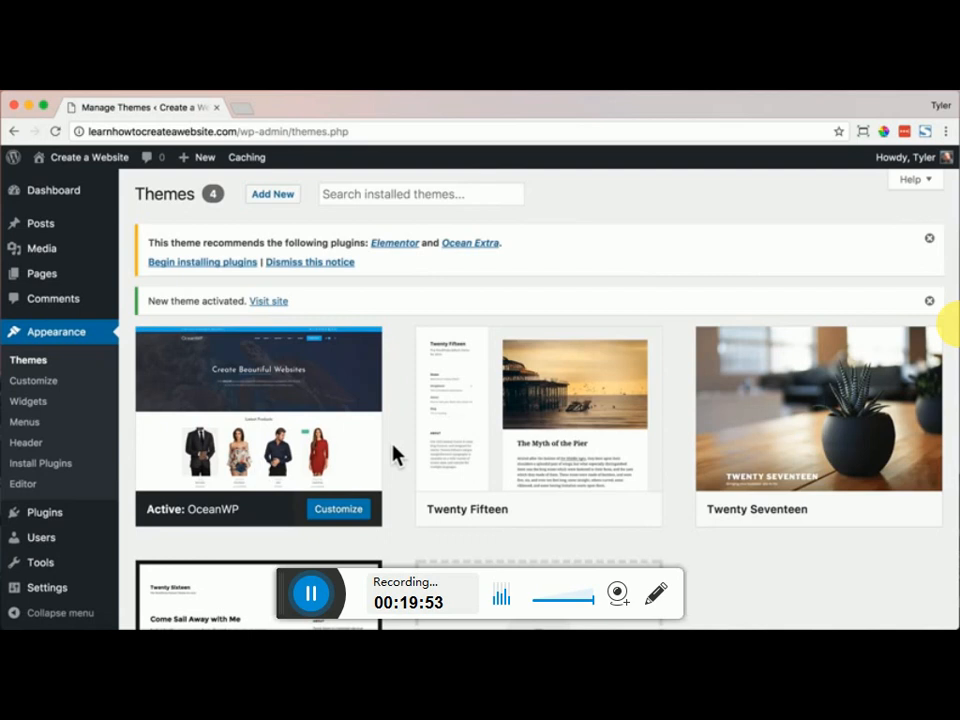
- Install the recommended Ocean Extra plugin, check the live front page, then return to Dashboard
left_click(201, 264)
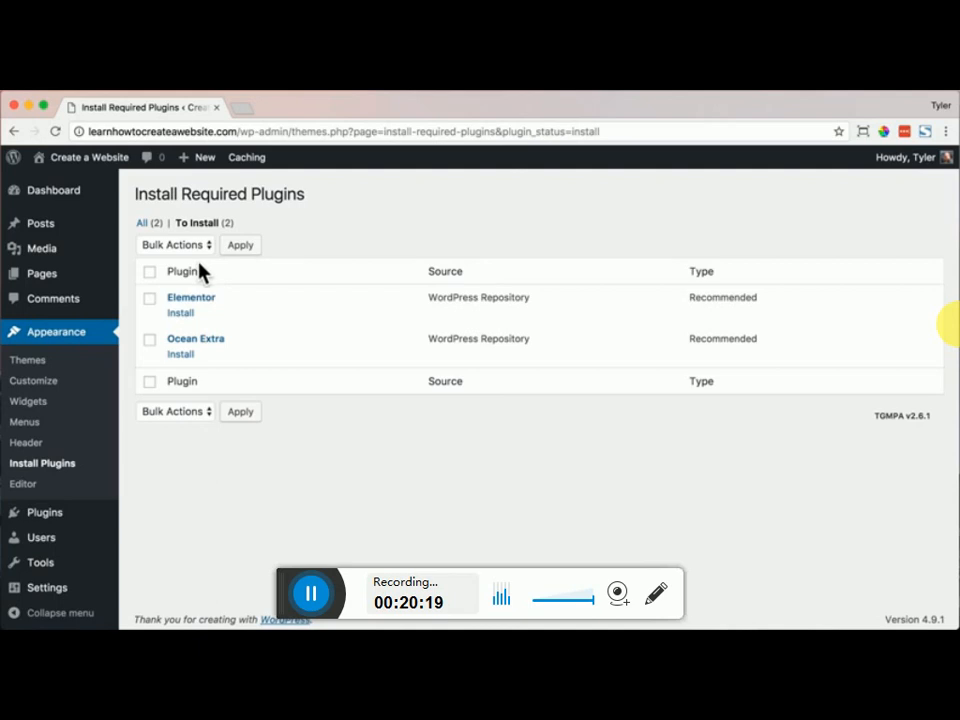
left_click(180, 354)
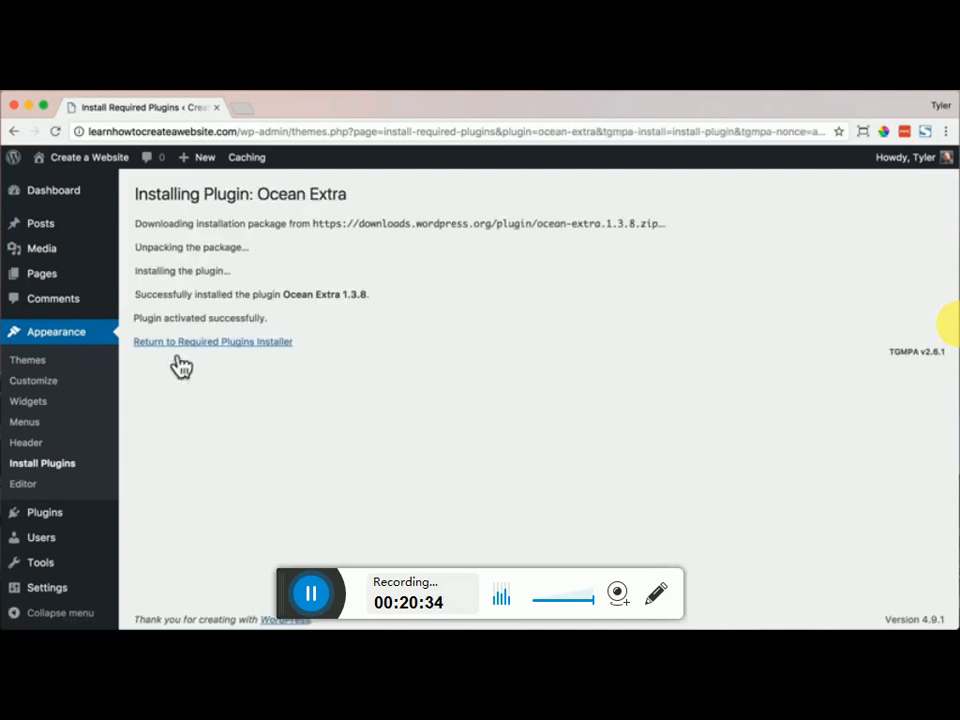
mouse_move(89, 157)
left_click(80, 187)
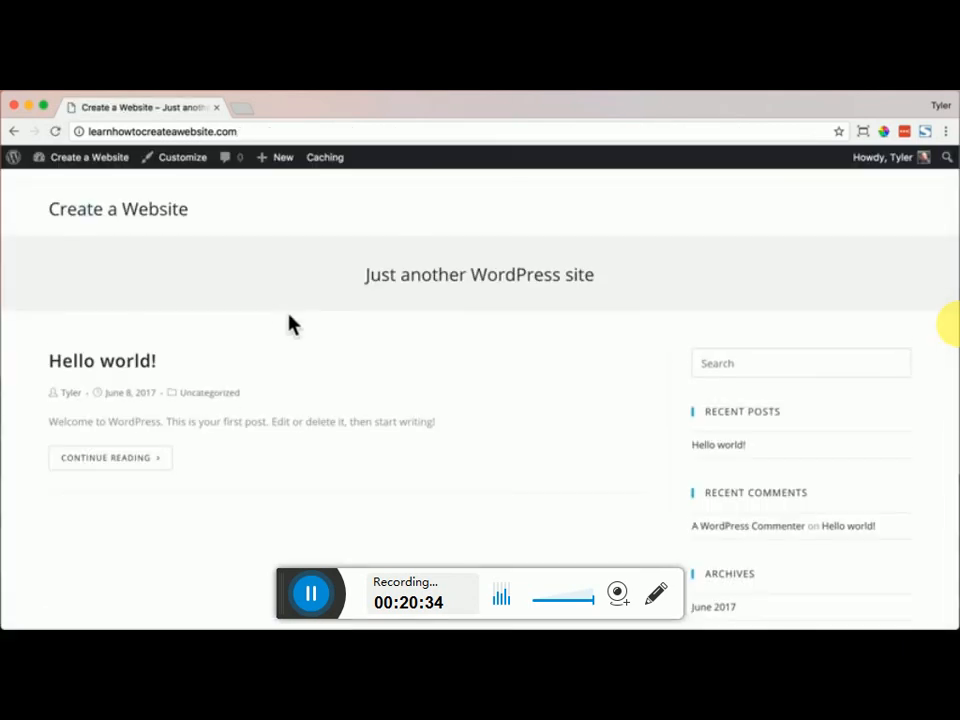
scroll(290, 325, "down", 5)
scroll(290, 322, "up", 5)
left_click(83, 190)
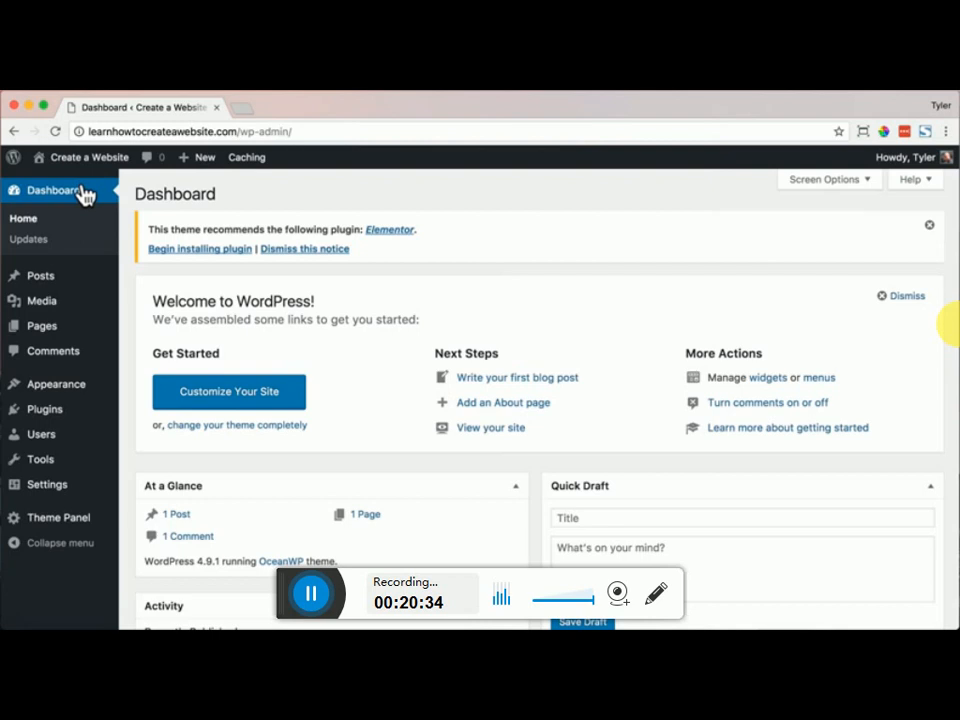
- Trash the default Sample Page and delete it permanently from the pages Trash
left_click(68, 336)
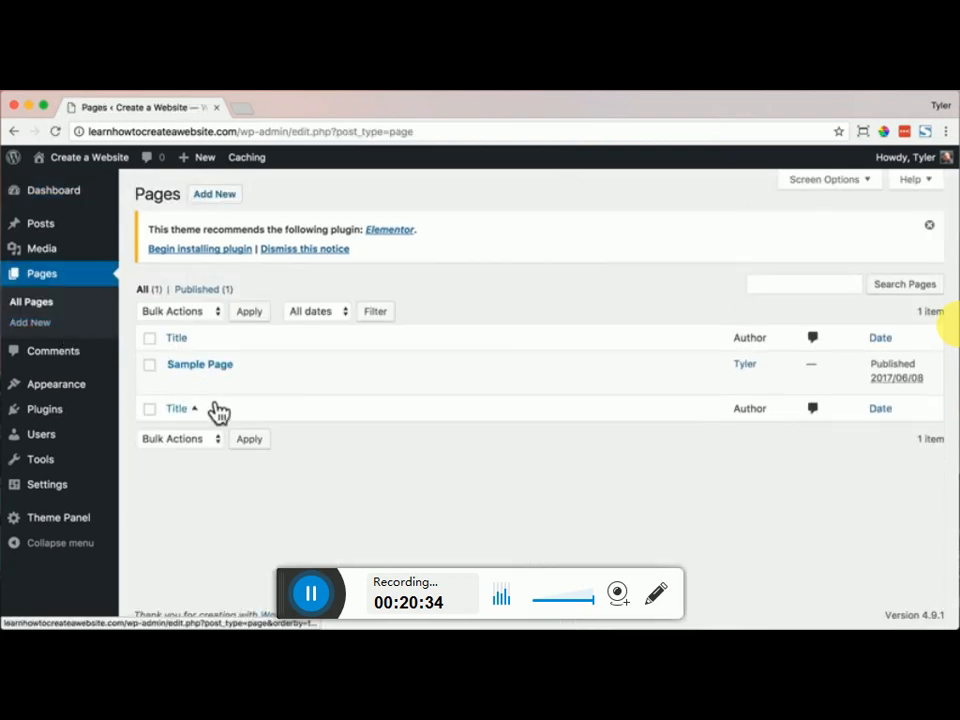
left_click(294, 382)
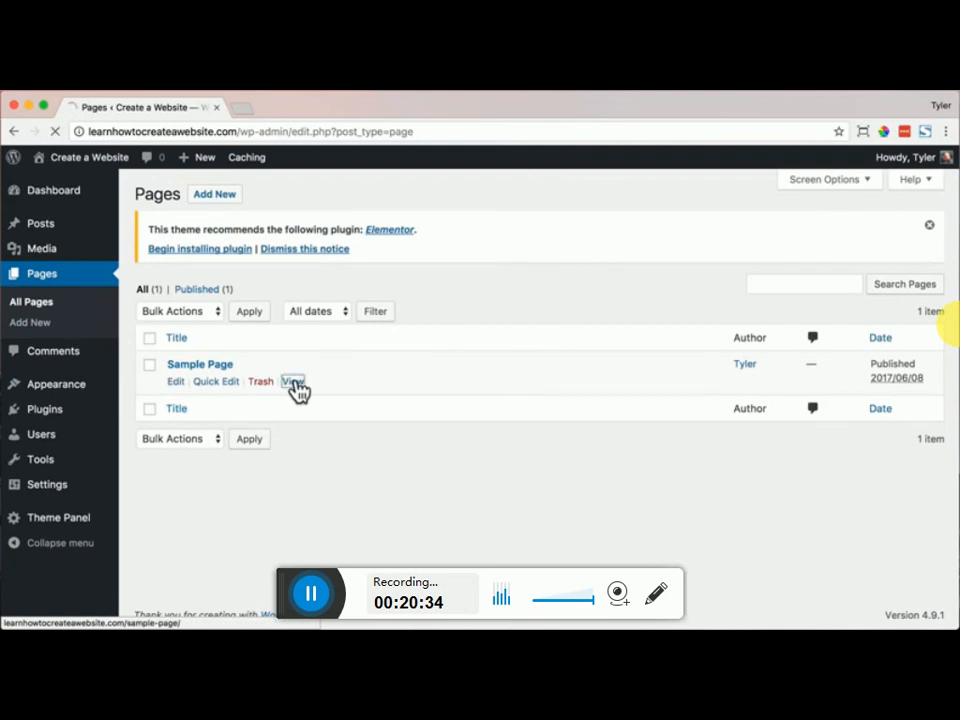
scroll(300, 375, "down", 1)
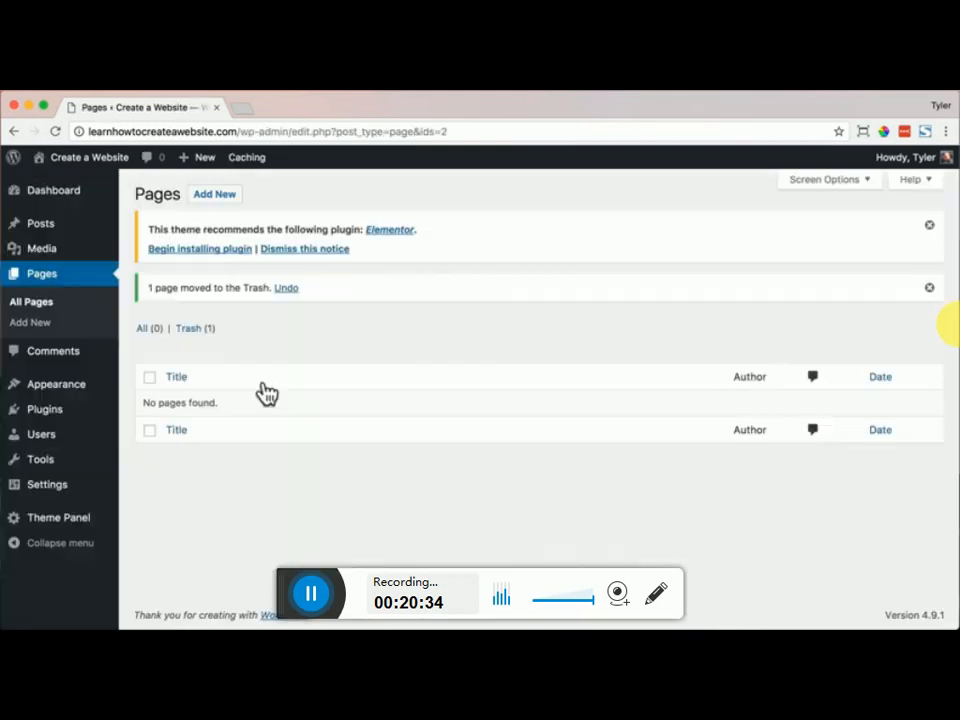
left_click(195, 330)
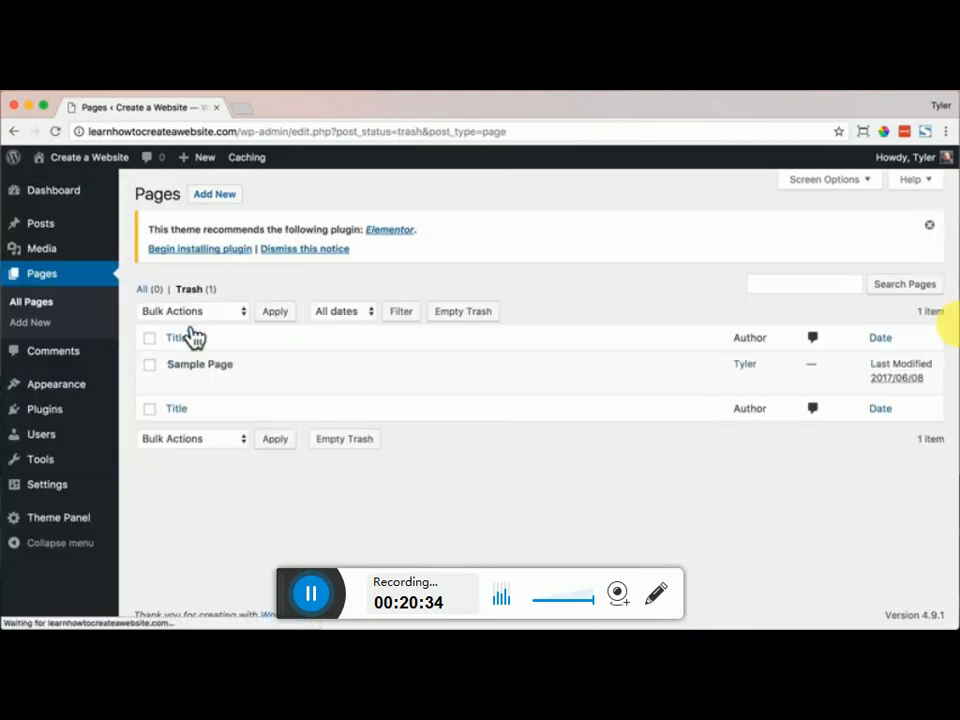
left_click(244, 384)
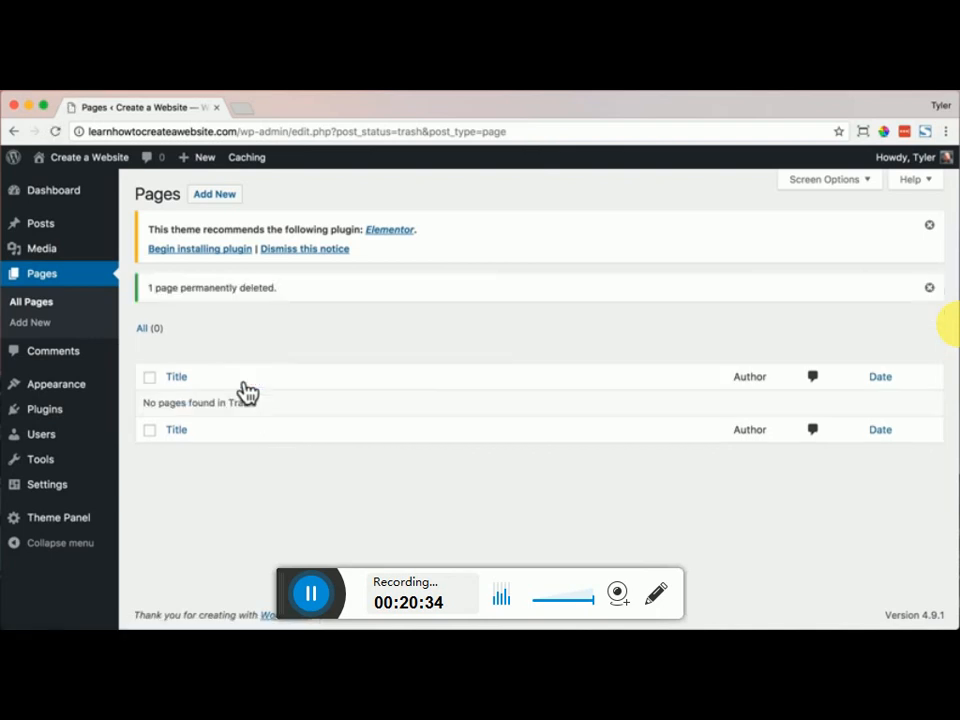
- Trash the Hello world! post and permanently delete it from the posts Trash
left_click(76, 225)
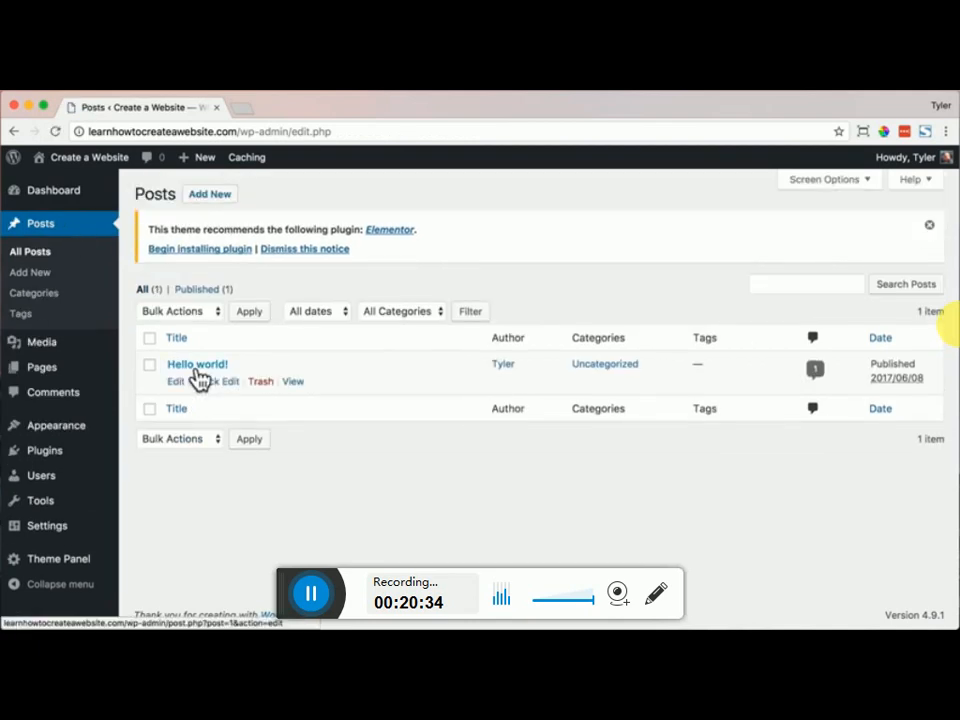
left_click(261, 382)
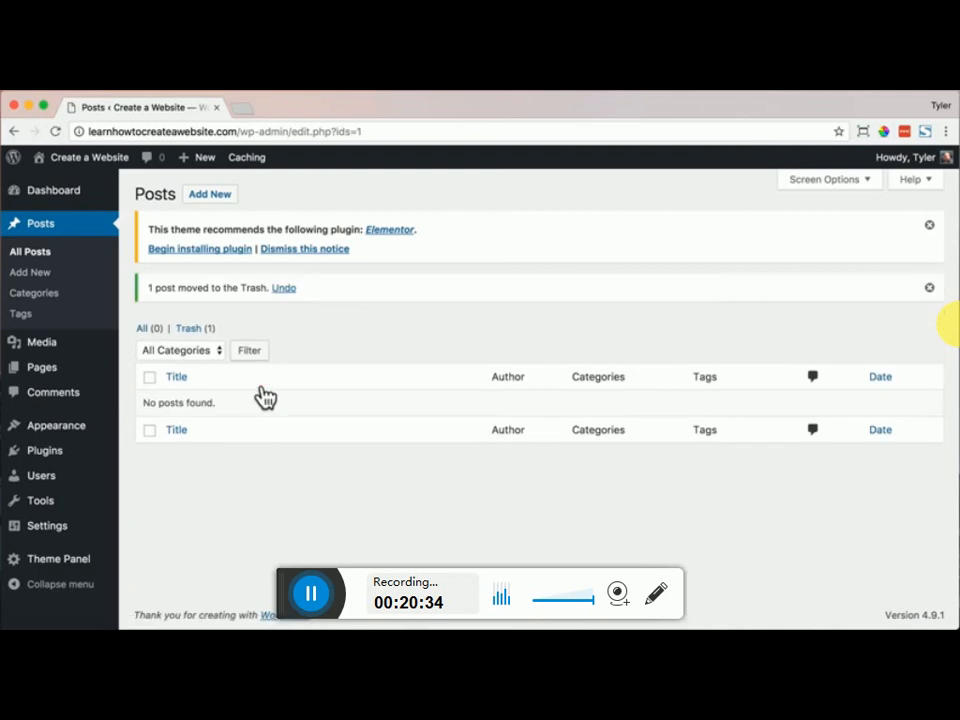
left_click(195, 328)
left_click(259, 383)
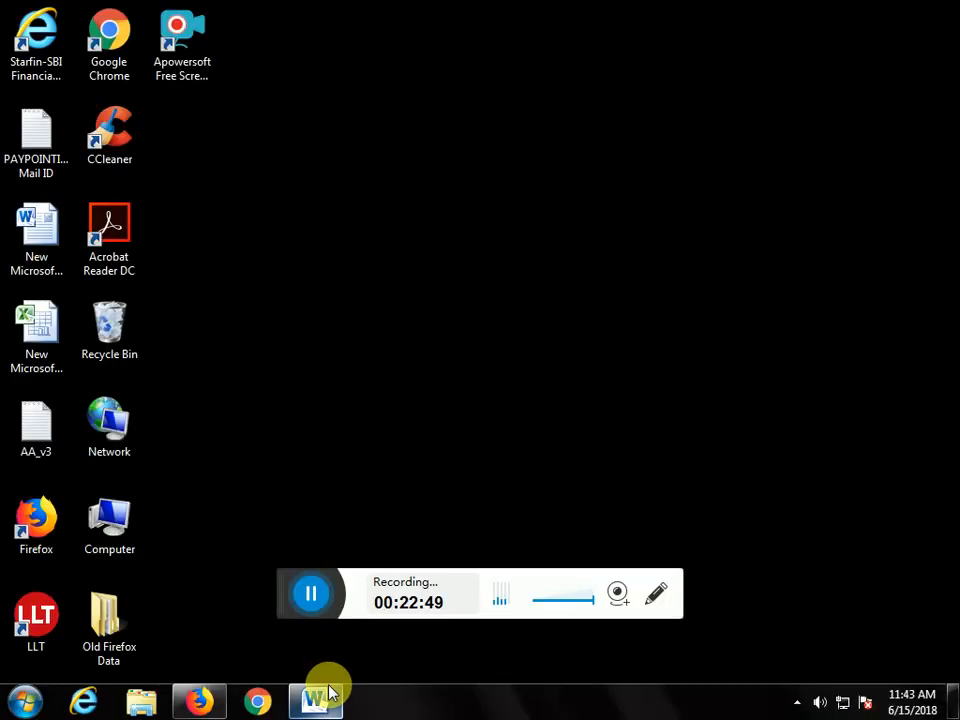
- Restore the Firefox window and resume the WordPress tutorial video on YouTube
left_click(197, 705)
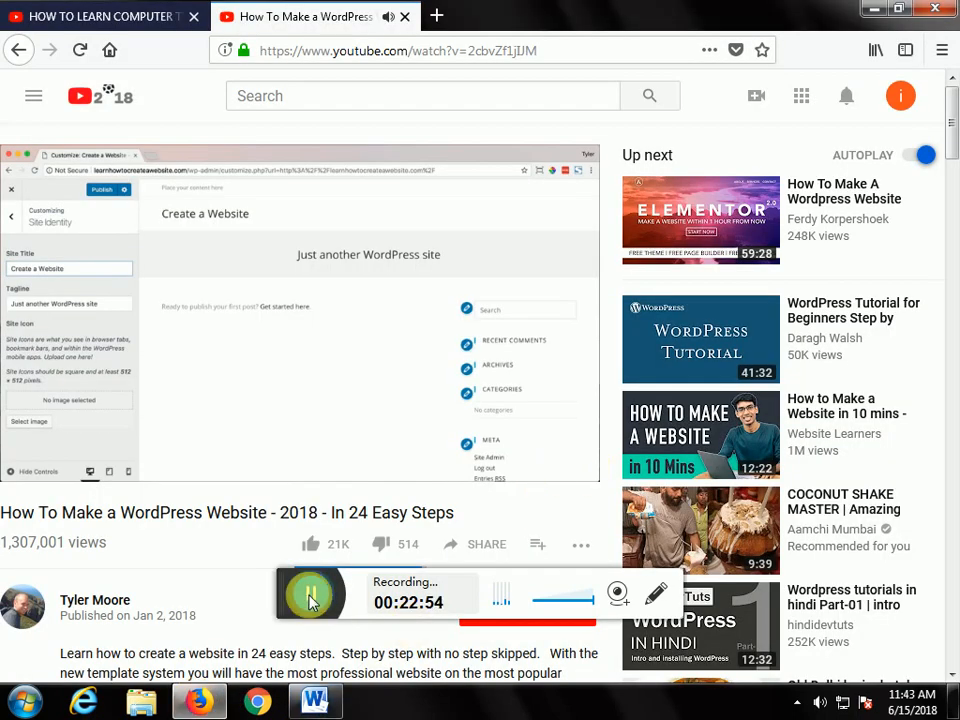
left_click(311, 597)
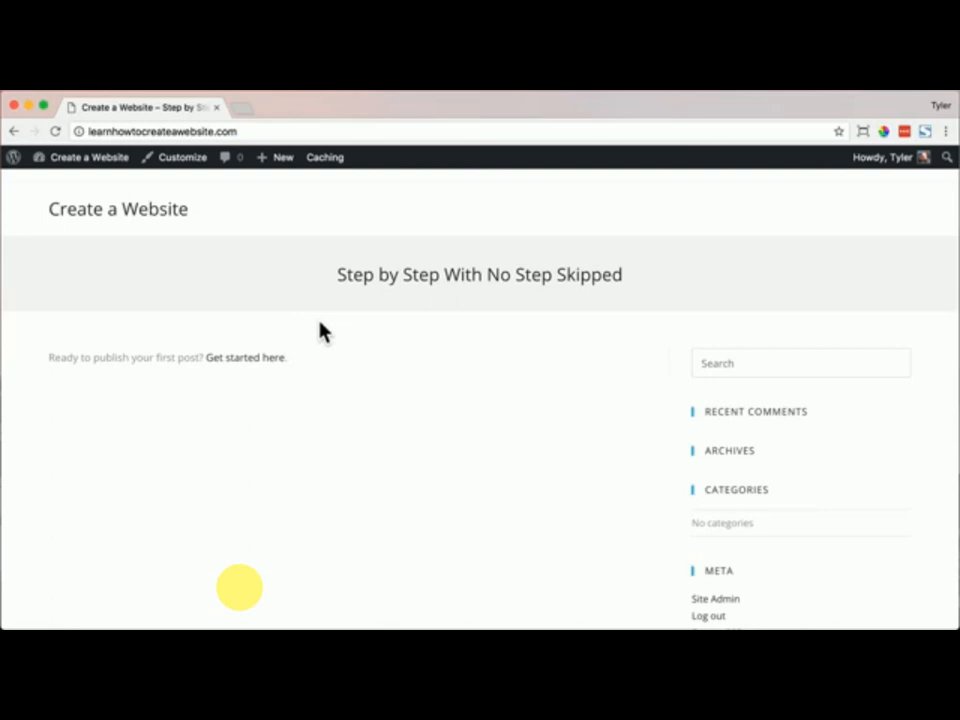
- Open the WordPress Dashboard from the Create a Website admin bar menu, then switch windows
mouse_move(96, 176)
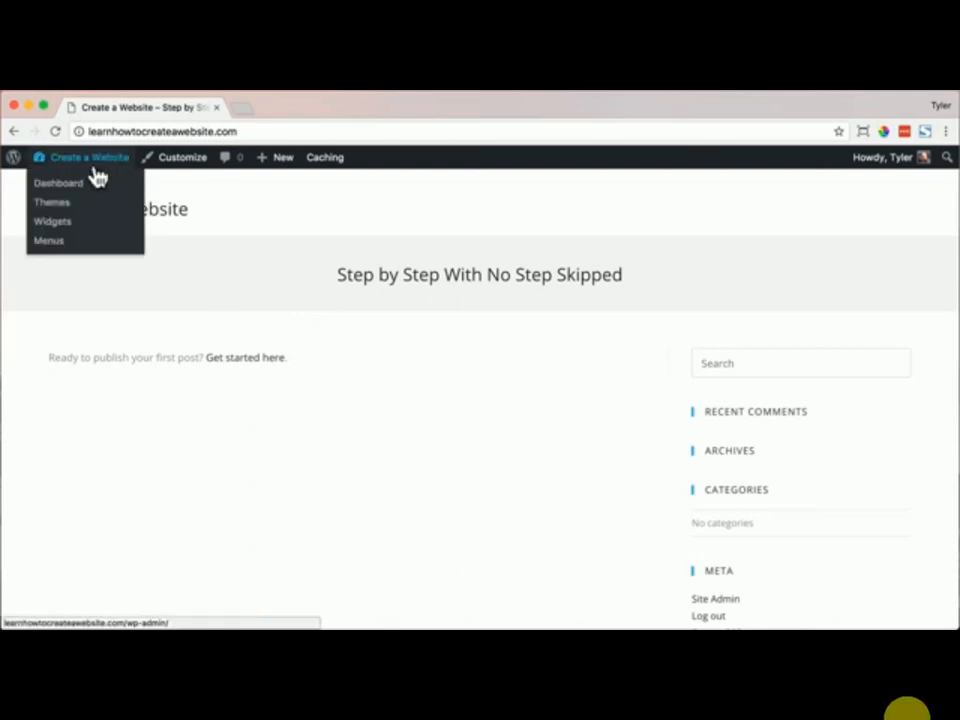
left_click(87, 186)
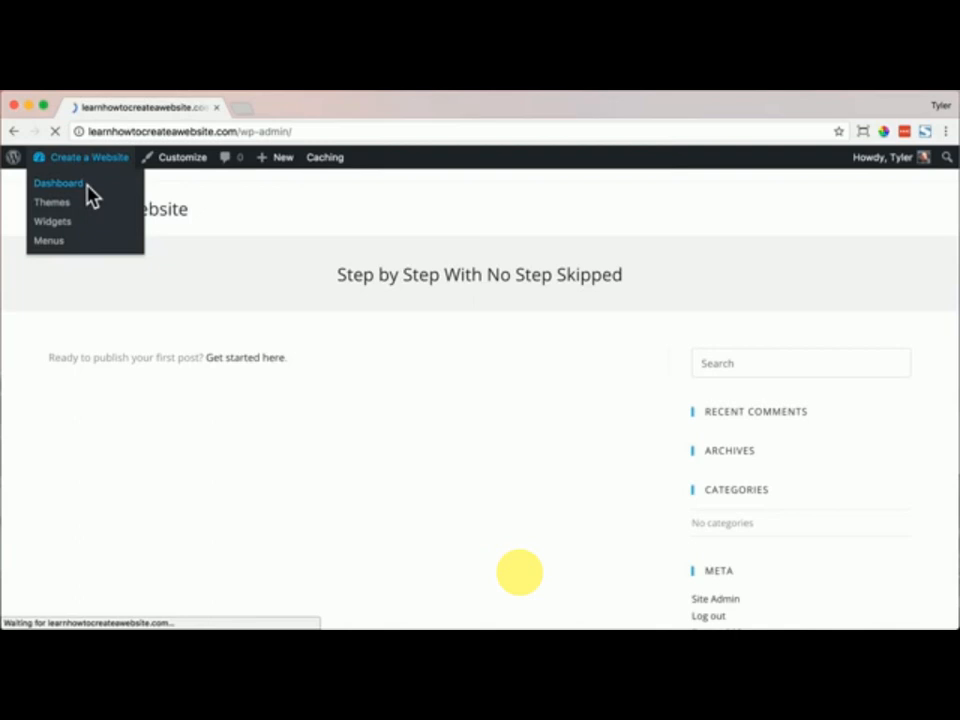
key("super+Tab")
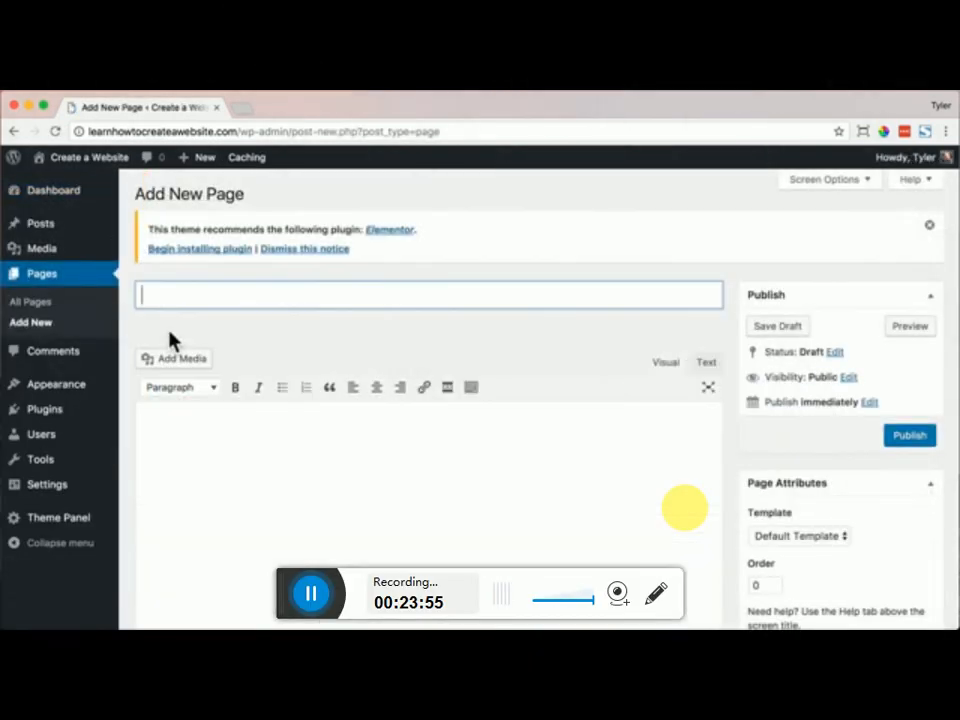
- Publish new pages titled 'Home' and 'About'
type("Home")
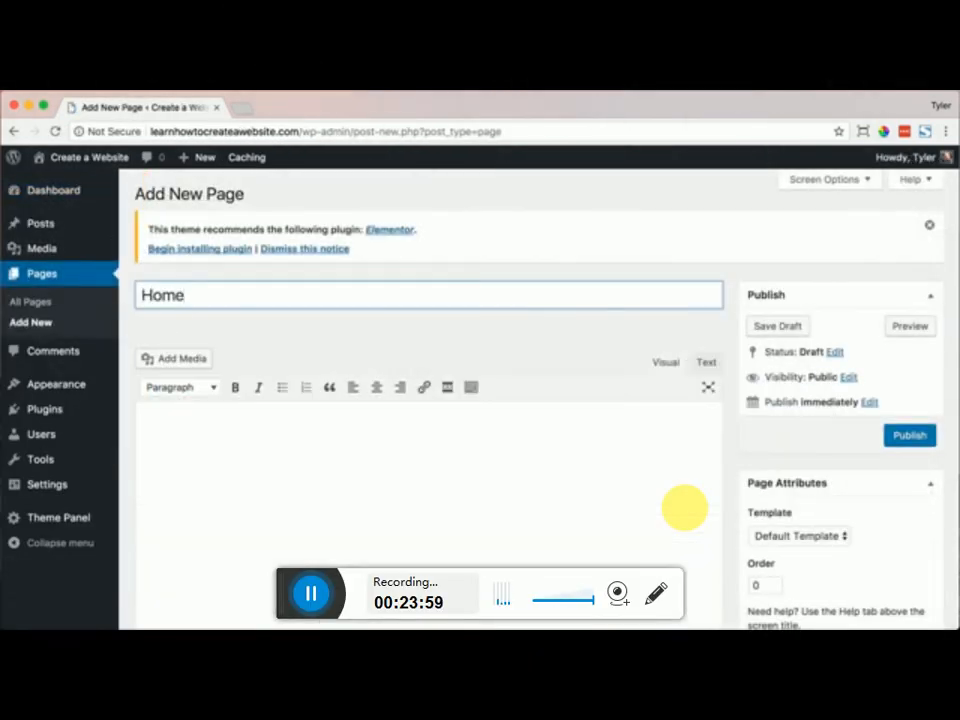
left_click(906, 442)
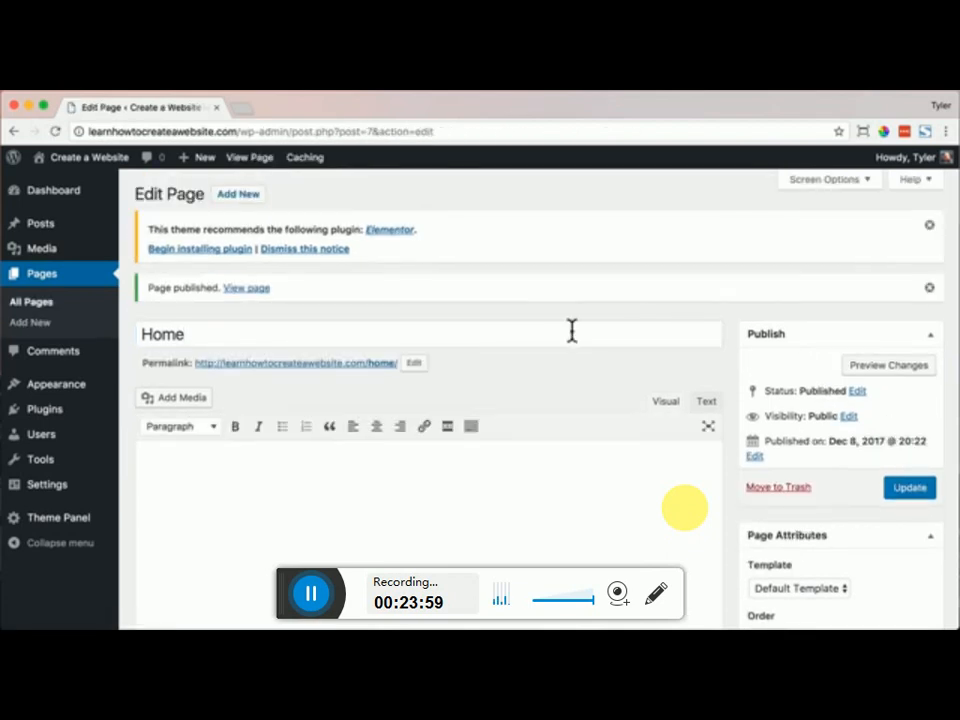
left_click(239, 197)
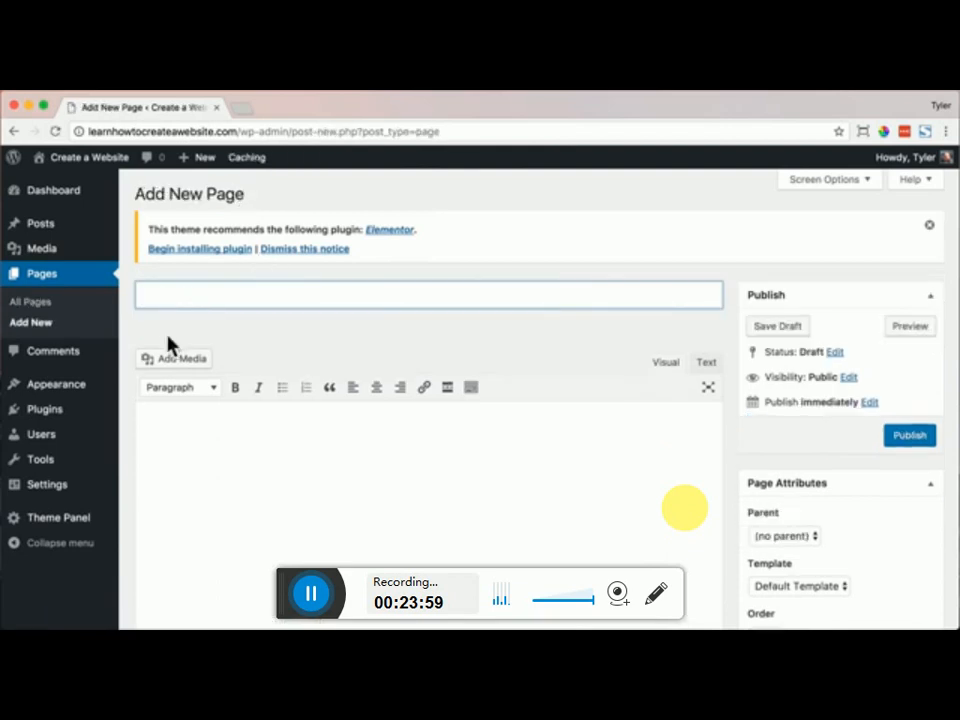
type("About")
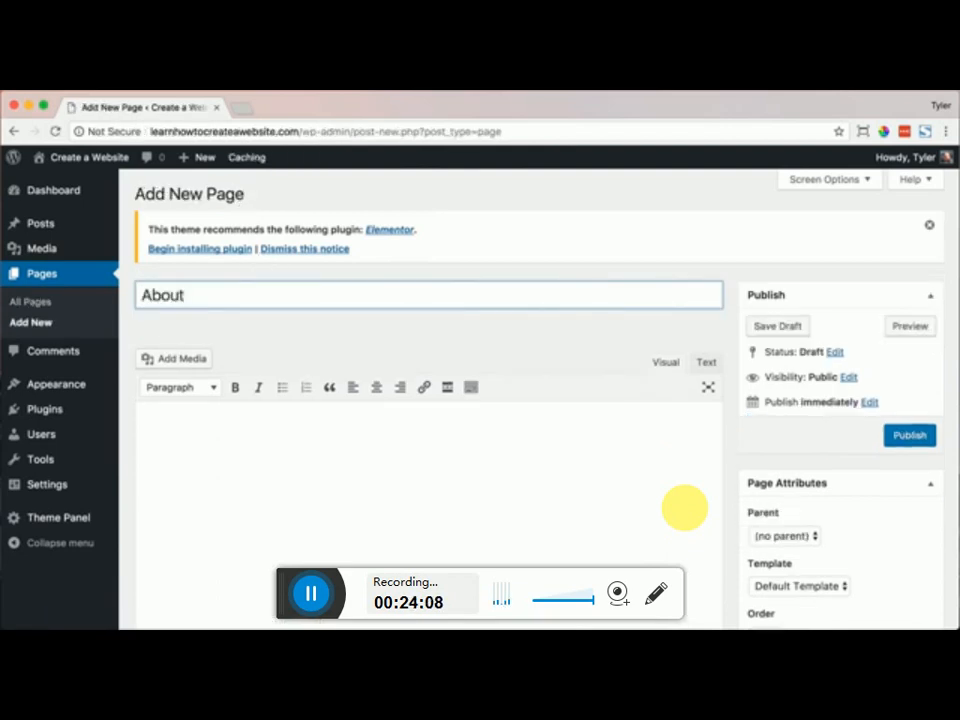
left_click(910, 438)
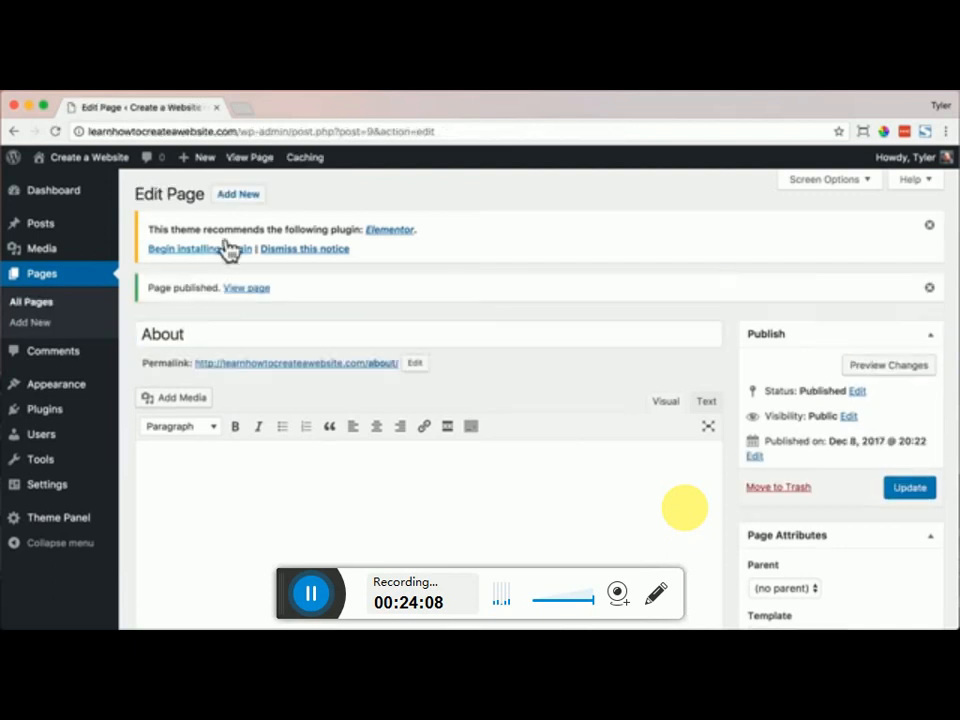
- Publish pages titled 'Services' and 'Contact', then view the list of all pages
left_click(230, 198)
type("Services")
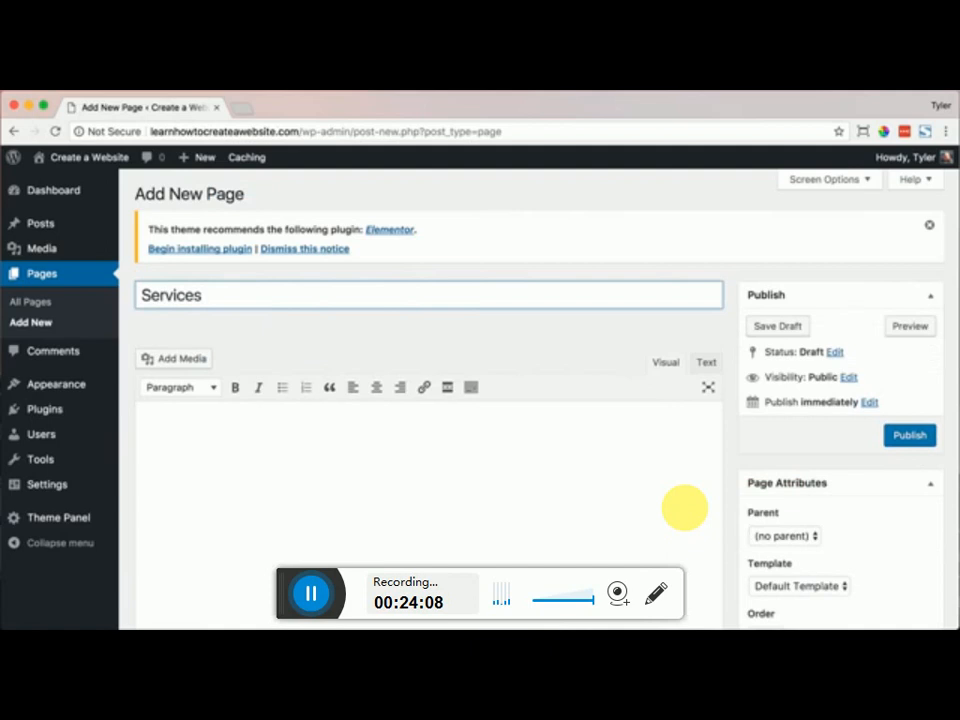
left_click(906, 437)
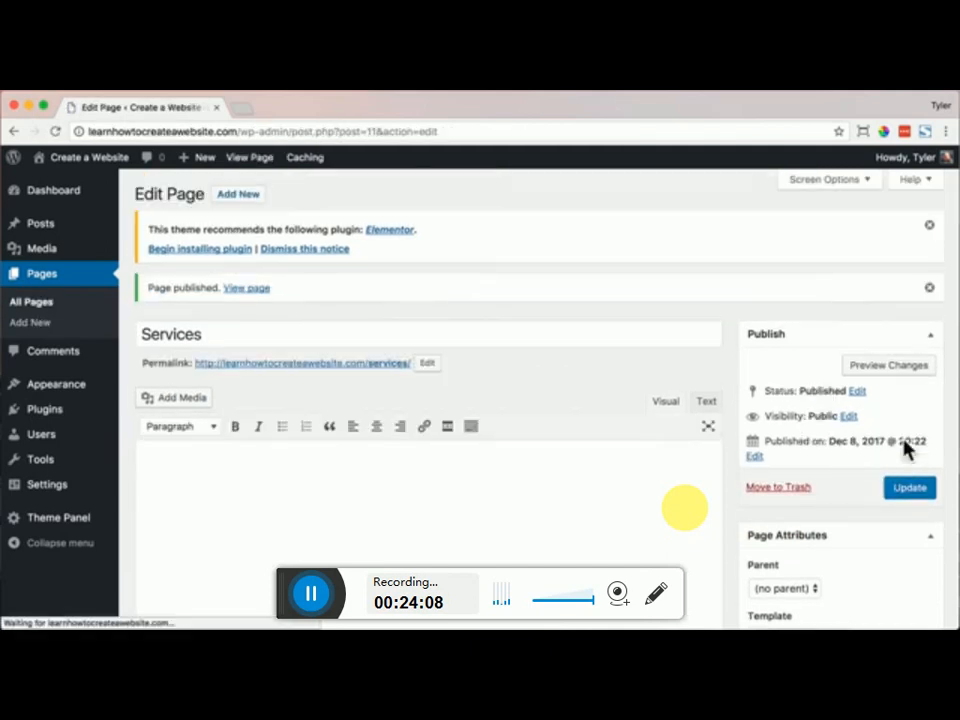
left_click(232, 196)
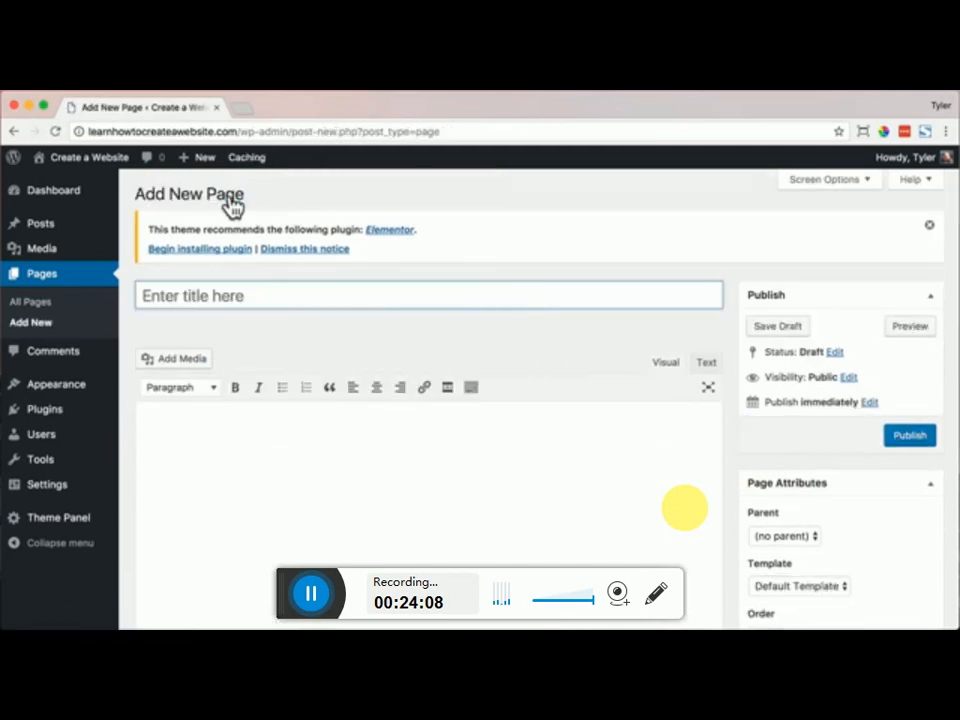
left_click(184, 290)
type("Contact")
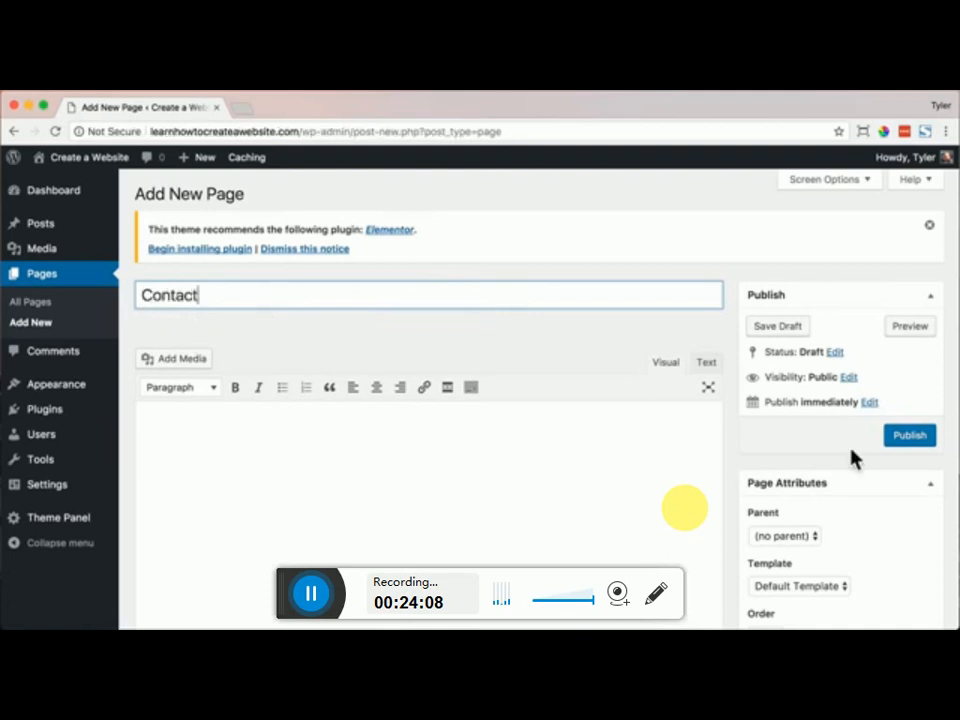
left_click(913, 441)
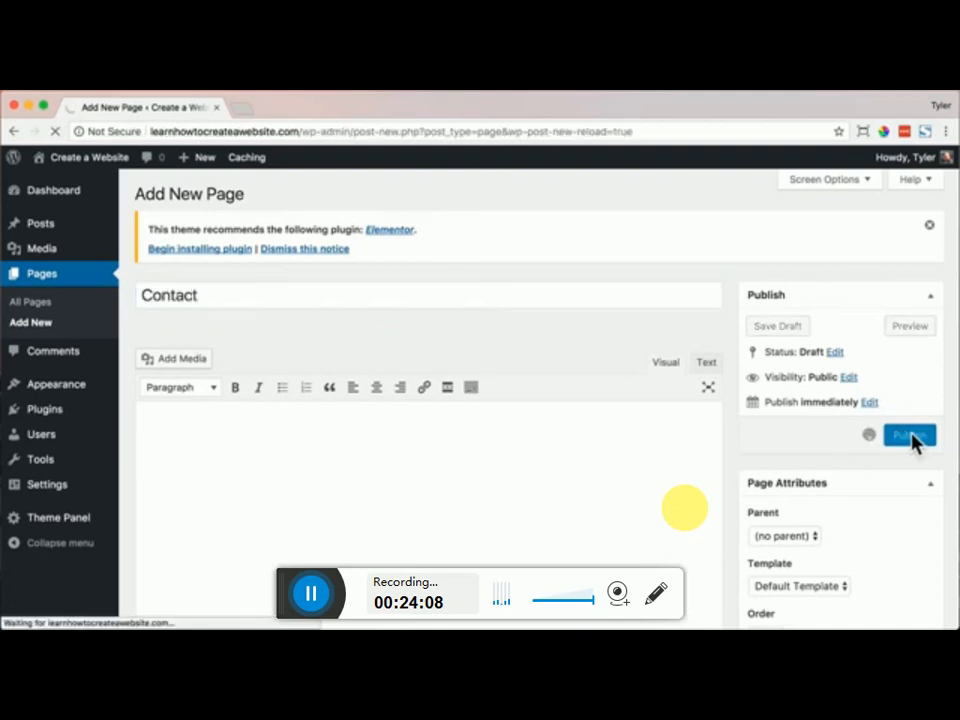
left_click(55, 282)
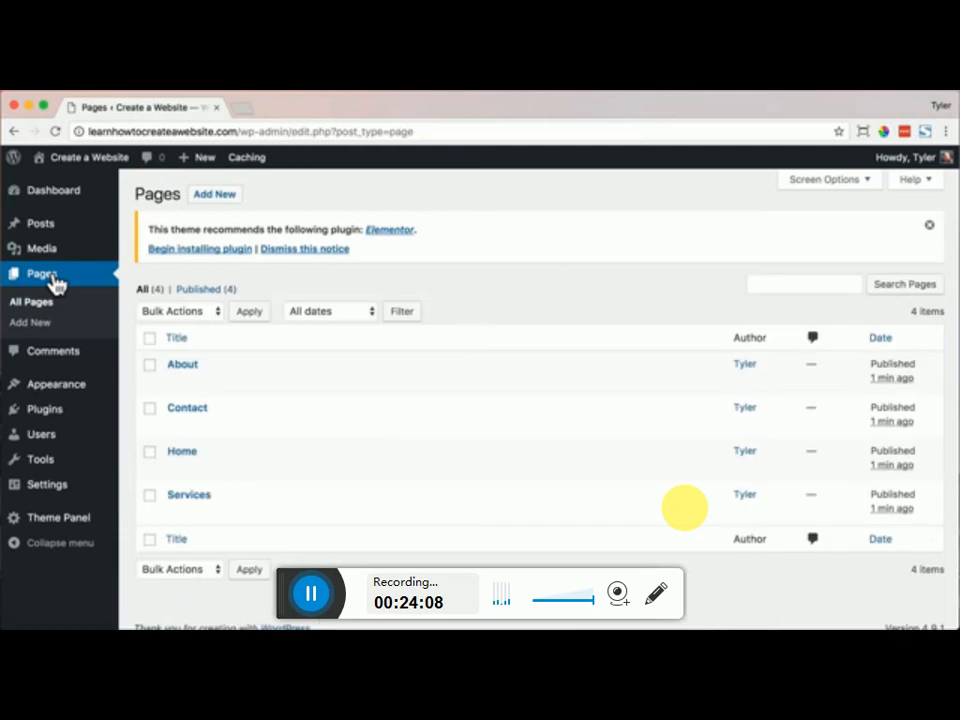
- Choose Visit Site from the site name in the admin bar to view the front page
mouse_move(221, 454)
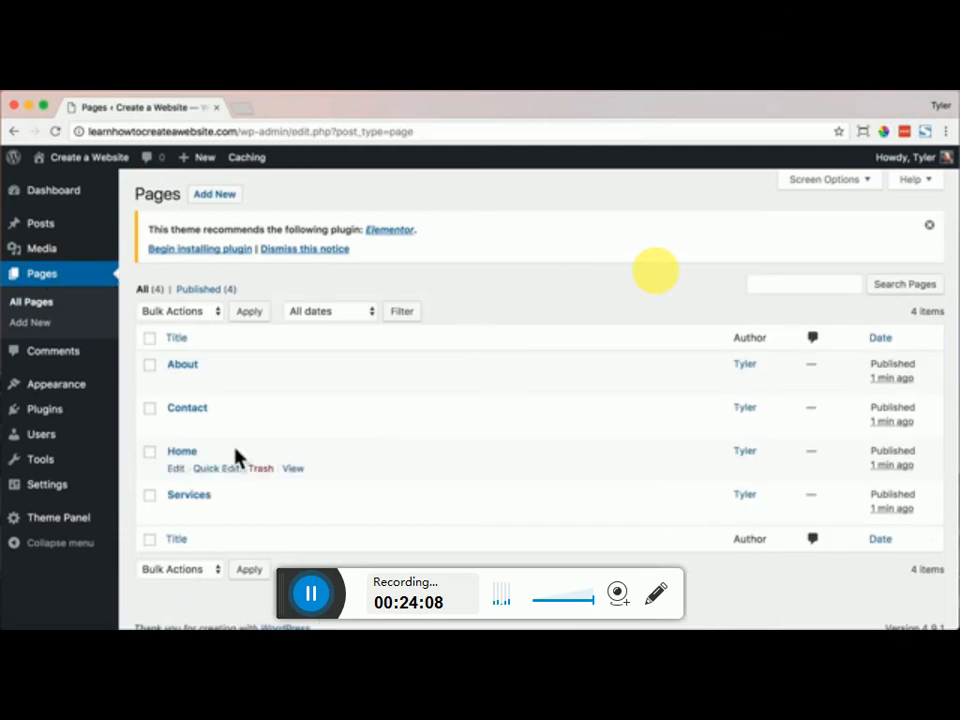
mouse_move(236, 418)
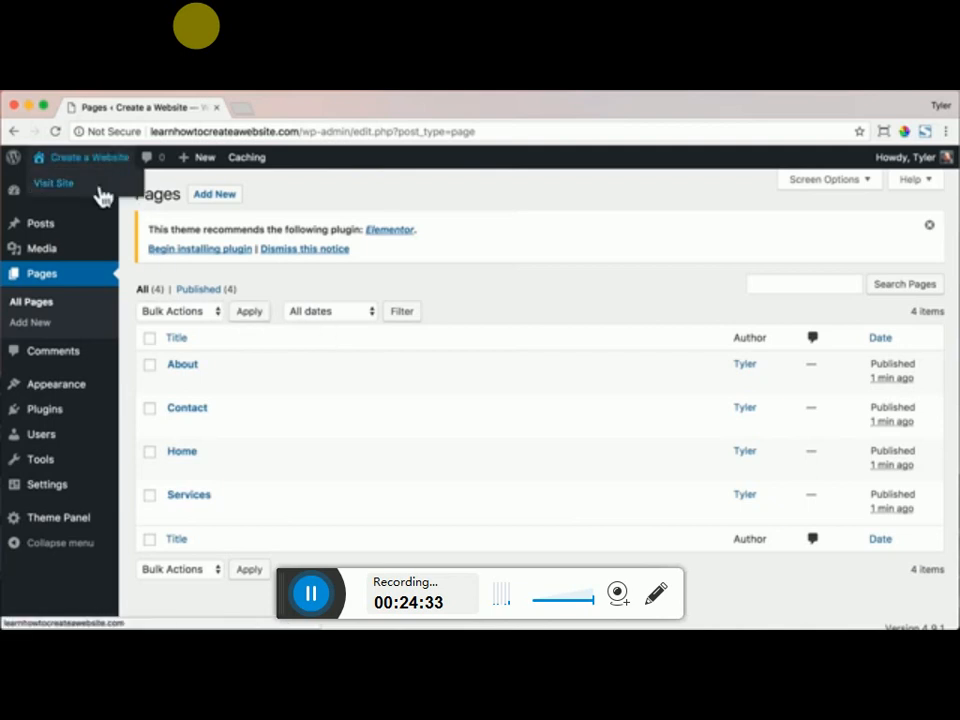
left_click(56, 184)
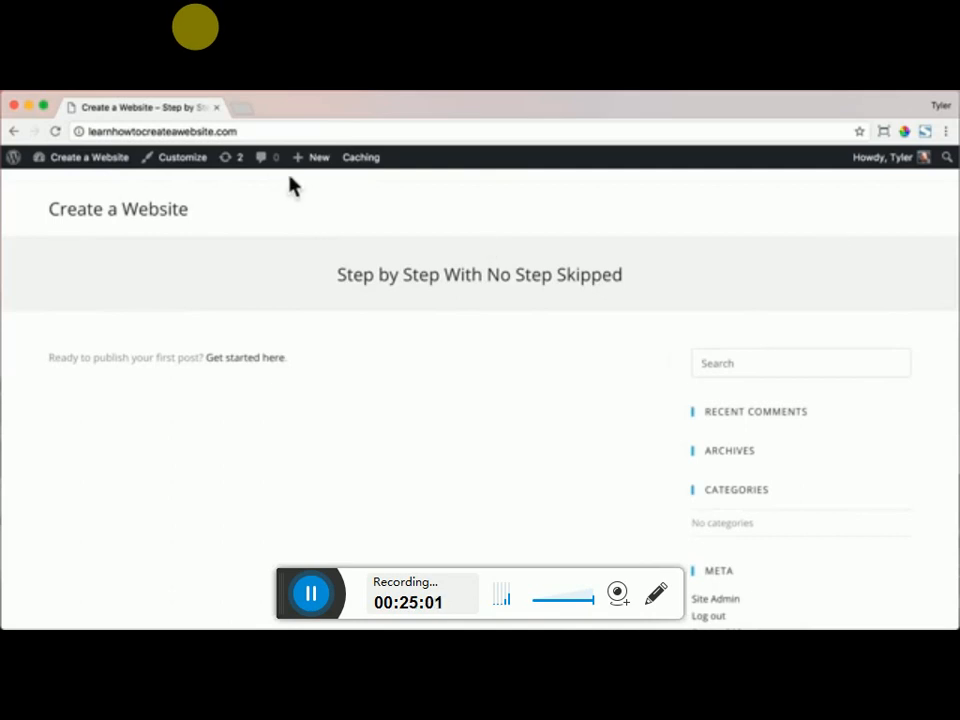
- In the Customizer, uncheck Enable Top Bar under Top Bar > General
left_click(182, 157)
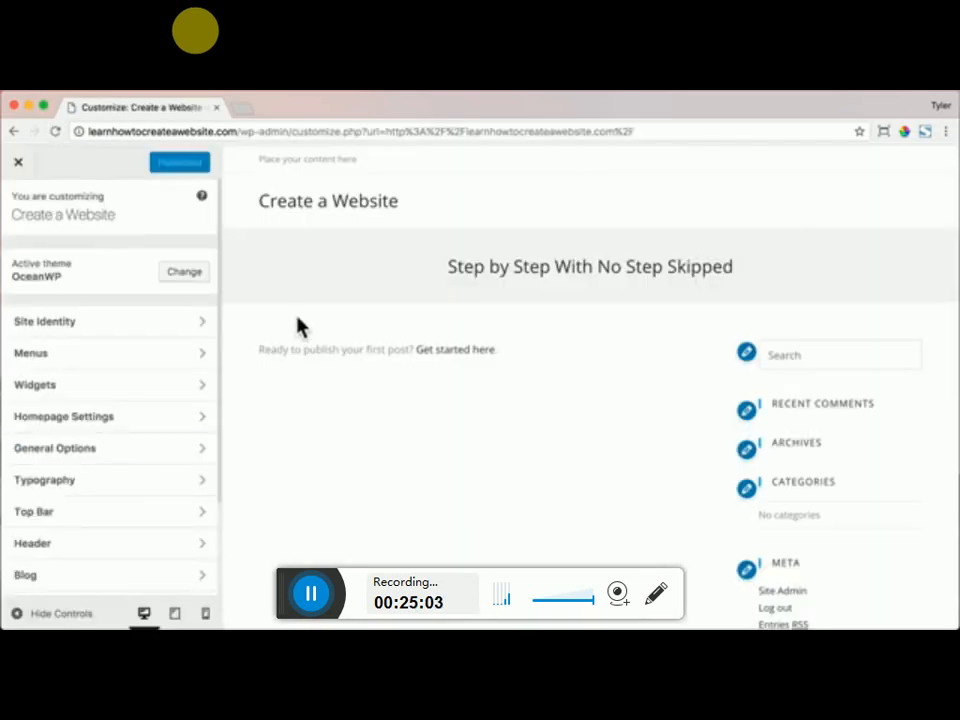
left_click(171, 515)
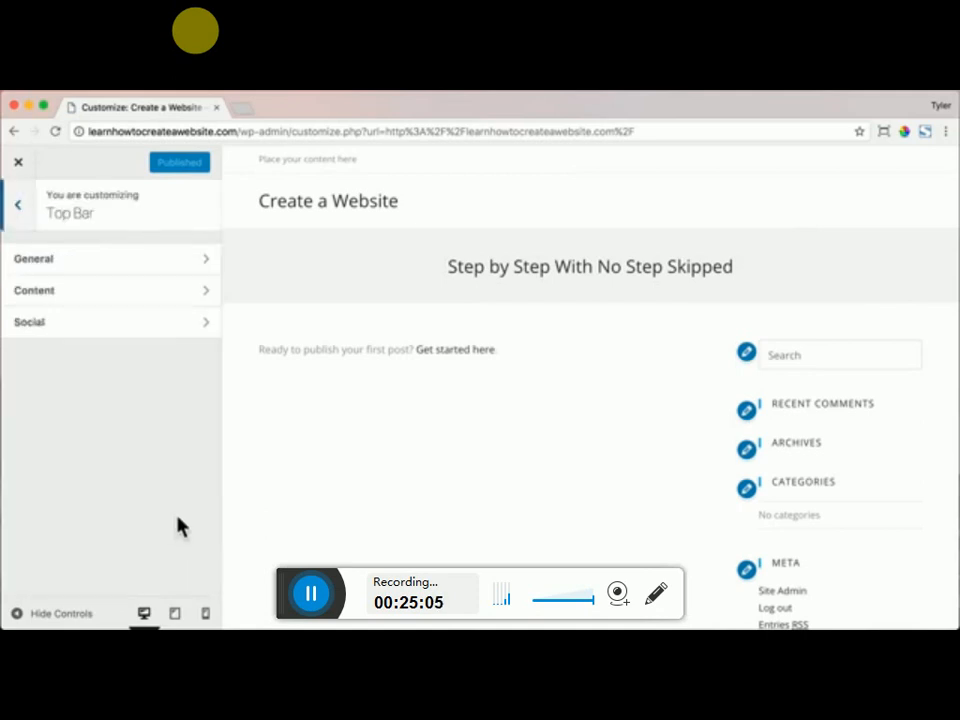
left_click(167, 260)
left_click(28, 262)
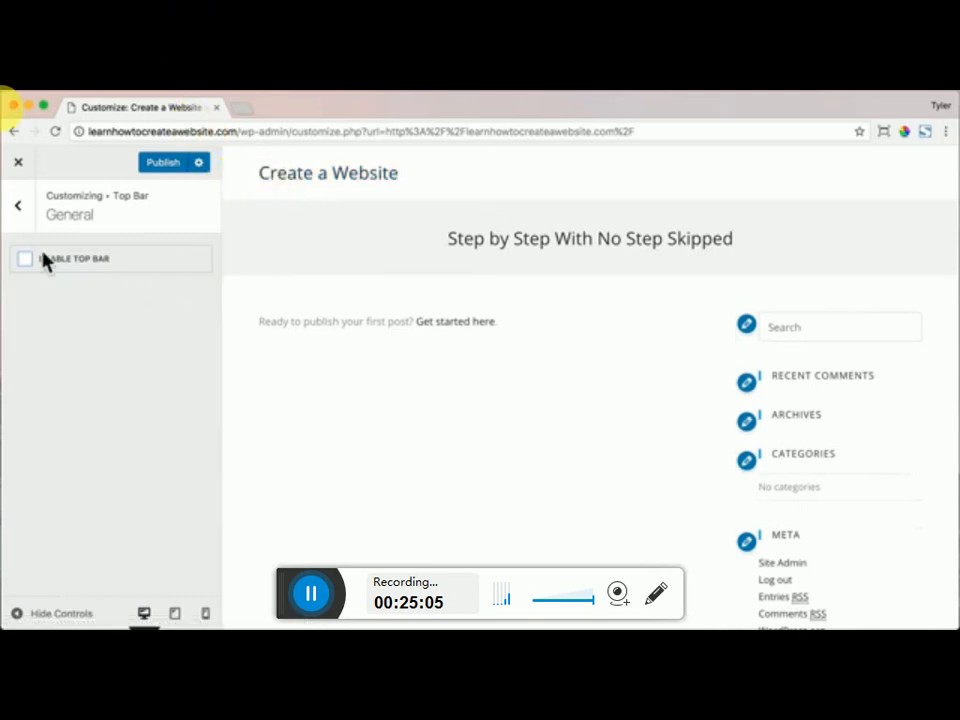
- Return to the main Customizer sections and start a new menu under Menus
left_click(20, 208)
left_click(20, 210)
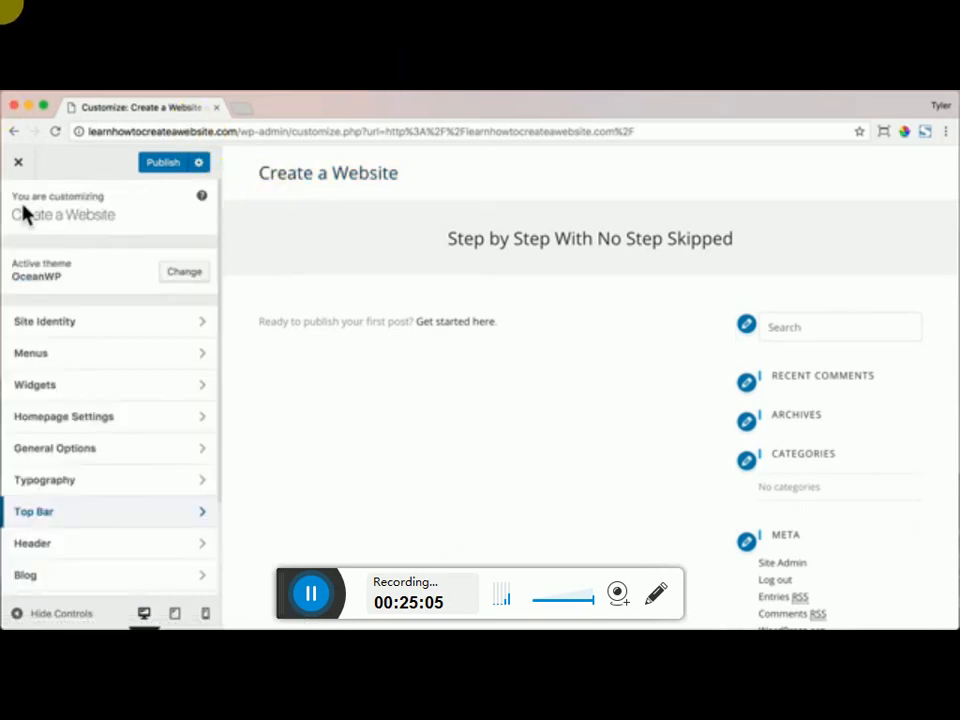
left_click(199, 354)
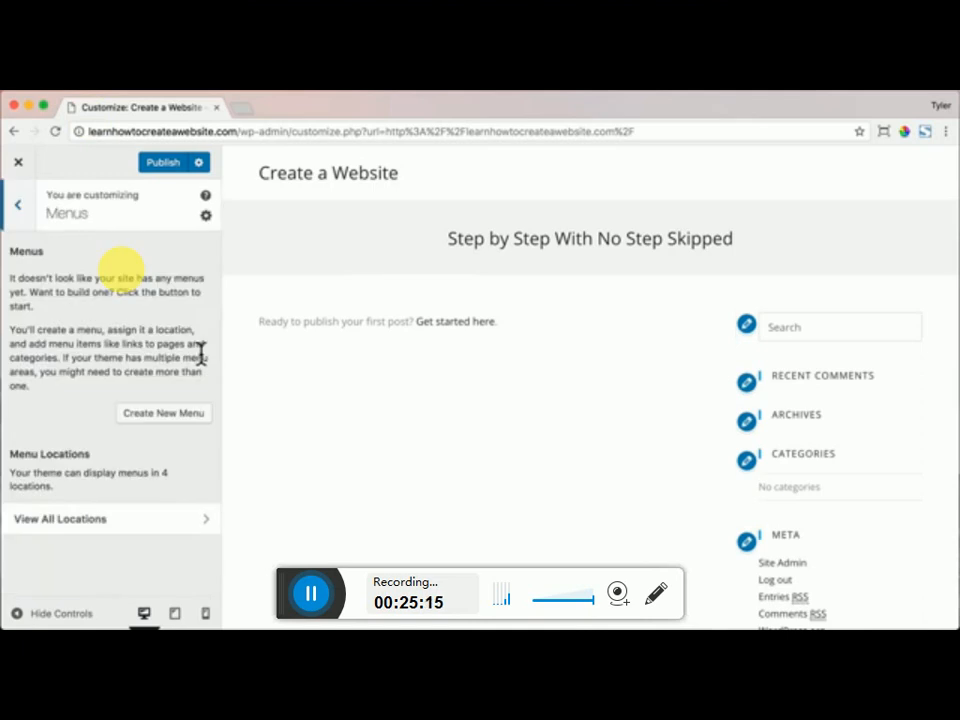
left_click(152, 416)
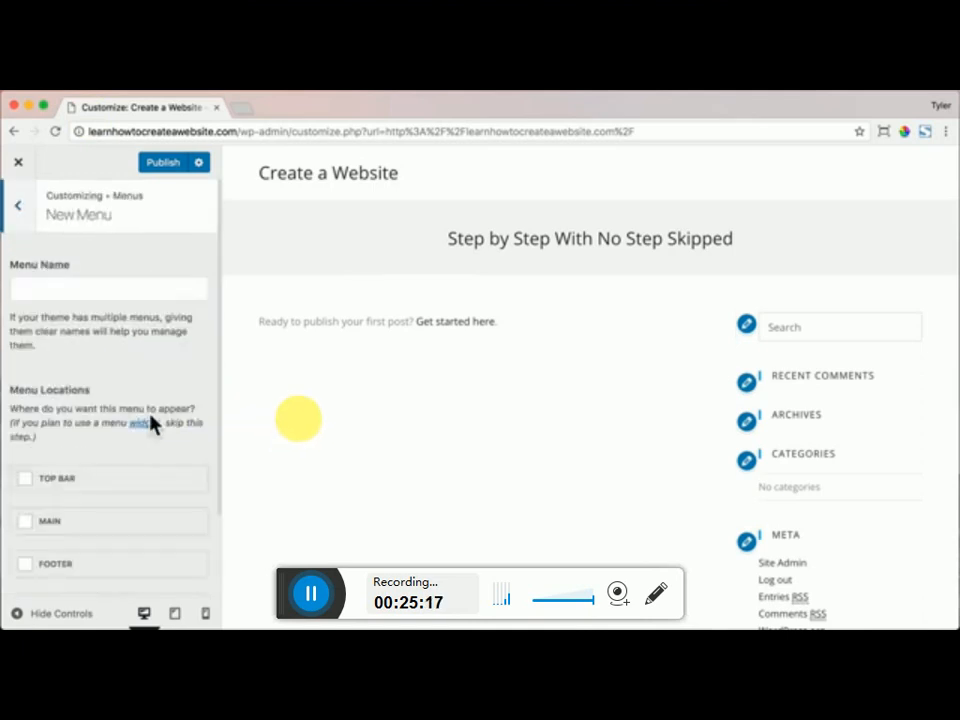
- Create a menu named 'Main' assigned to the Main location
left_click(34, 292)
type("Main")
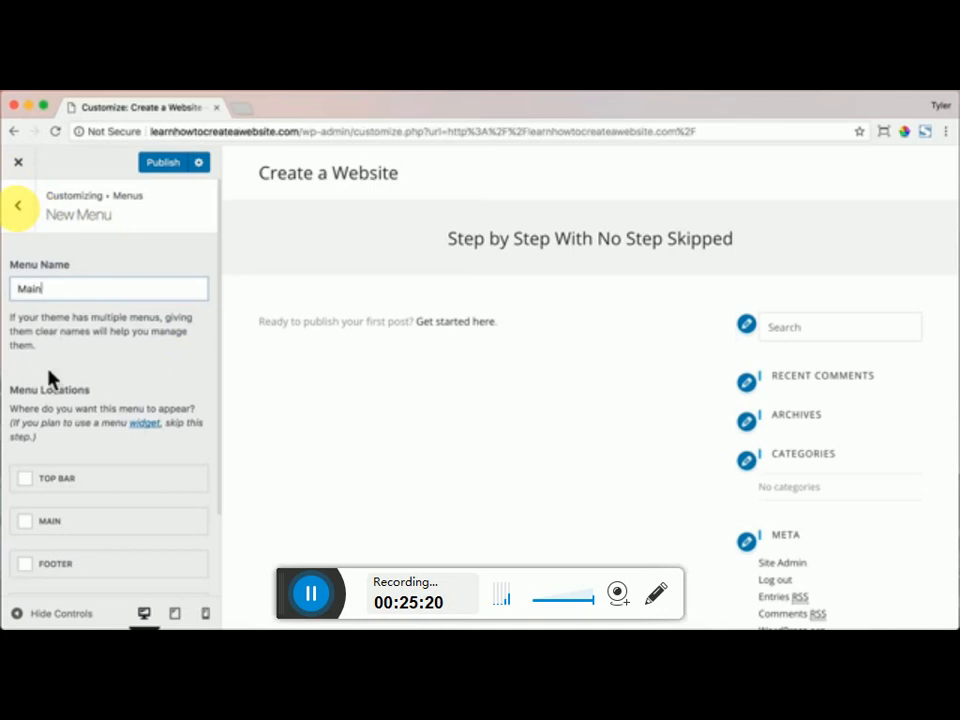
left_click(48, 522)
scroll(100, 470, "down", 1)
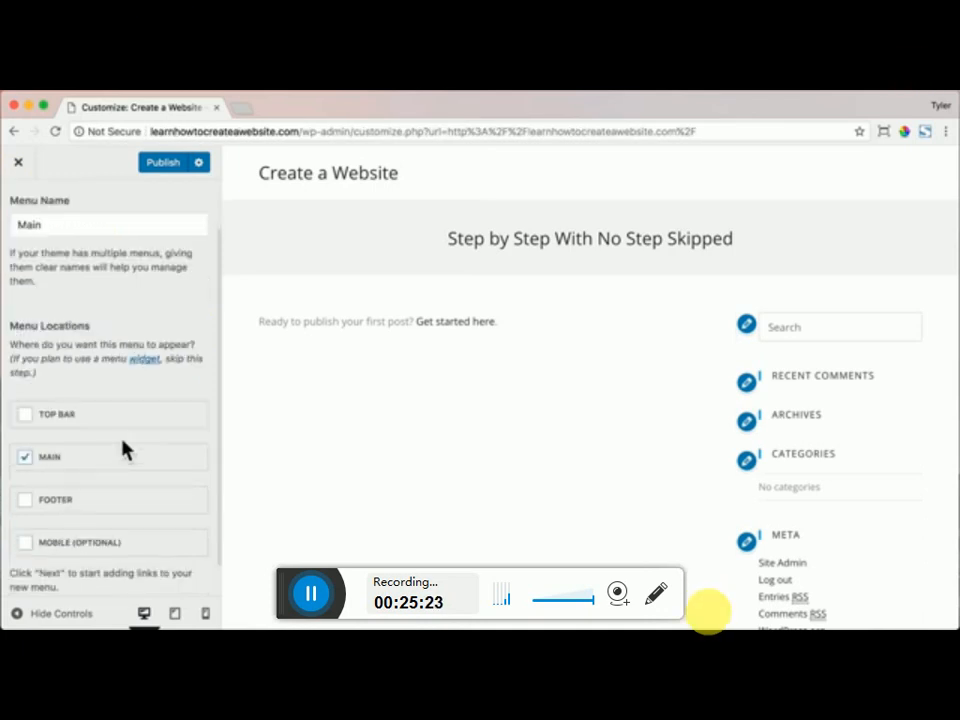
left_click(184, 573)
- Add Home, About, Services and Contact to the Main menu, then return to the Customizer sections
left_click(156, 388)
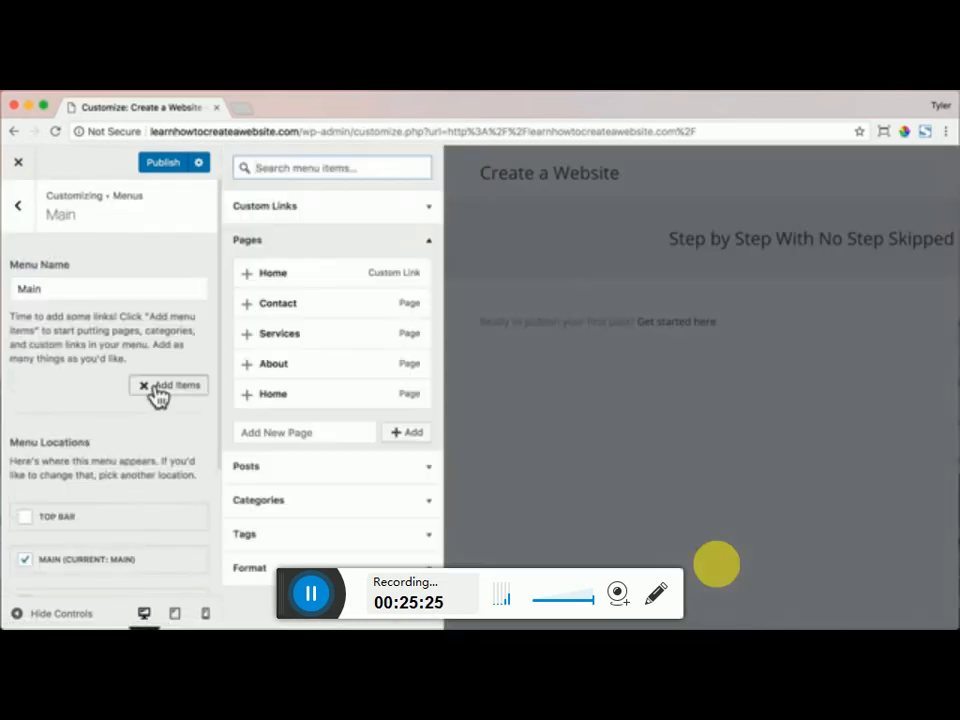
left_click(294, 277)
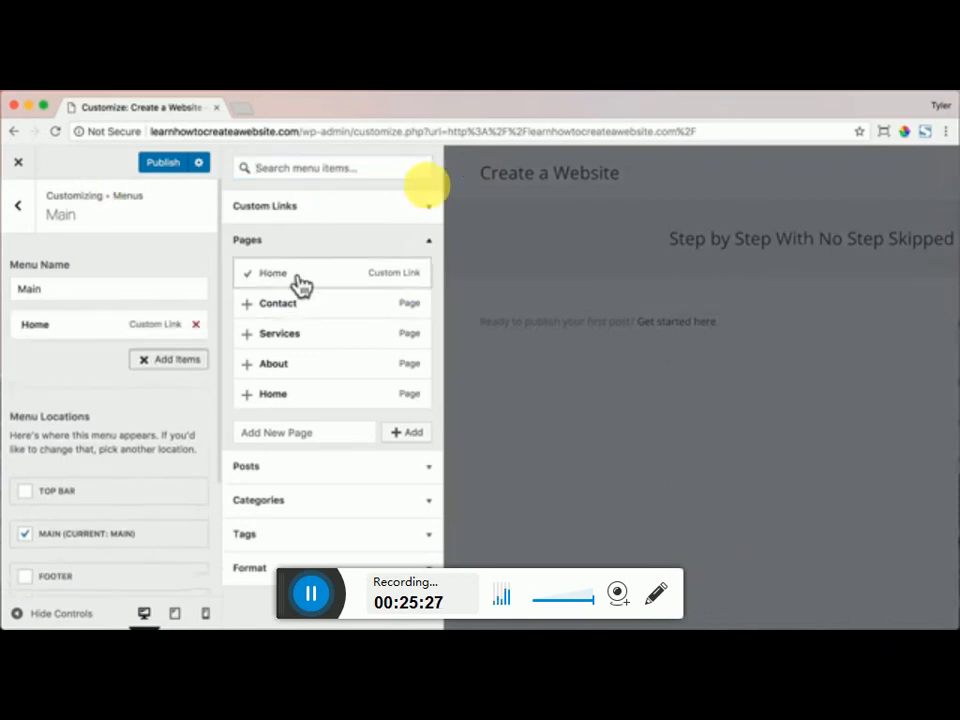
left_click(154, 327)
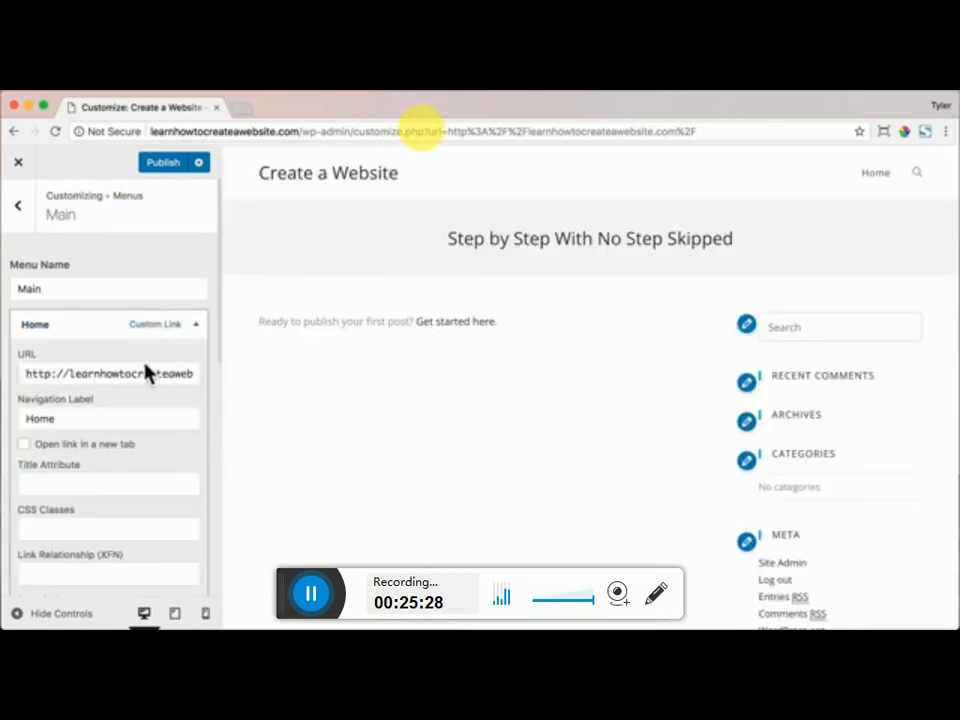
left_click_drag(75, 375, 244, 386)
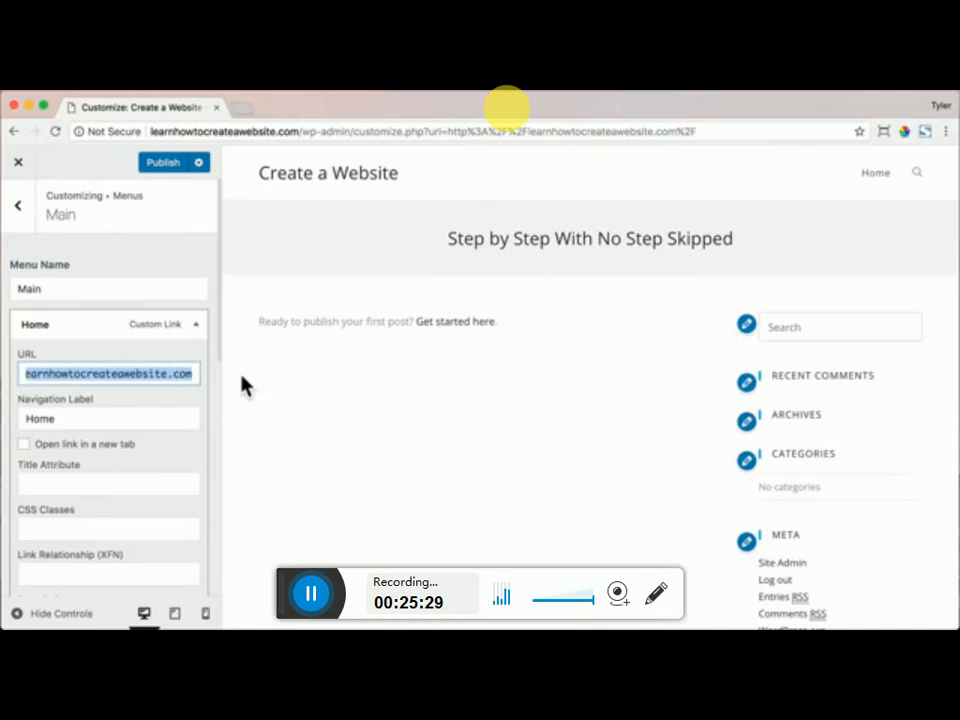
left_click(196, 325)
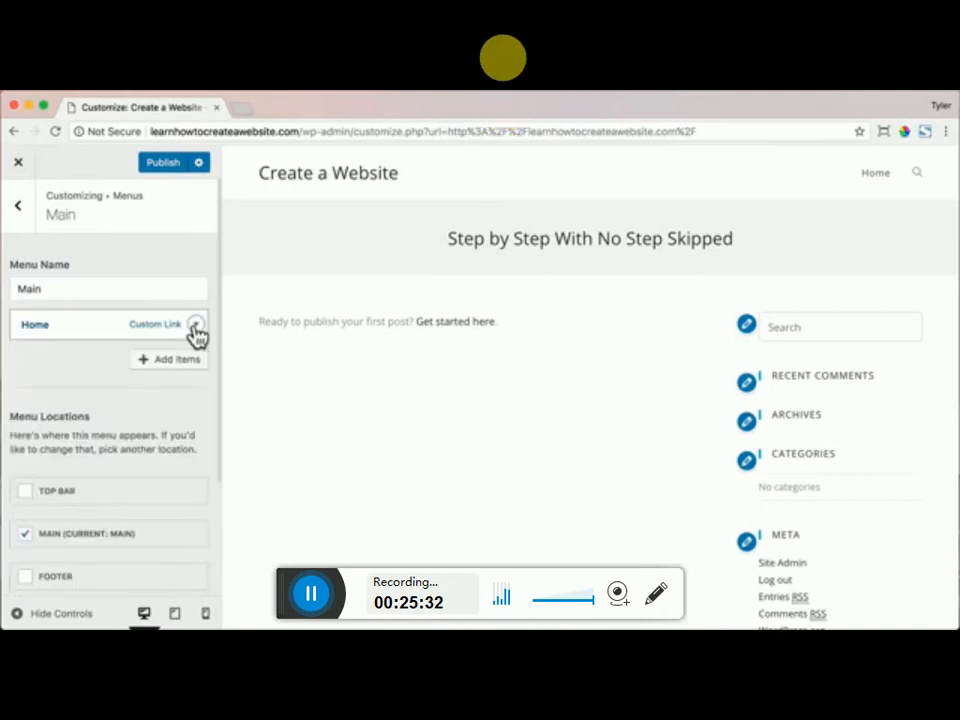
left_click(176, 362)
left_click(282, 370)
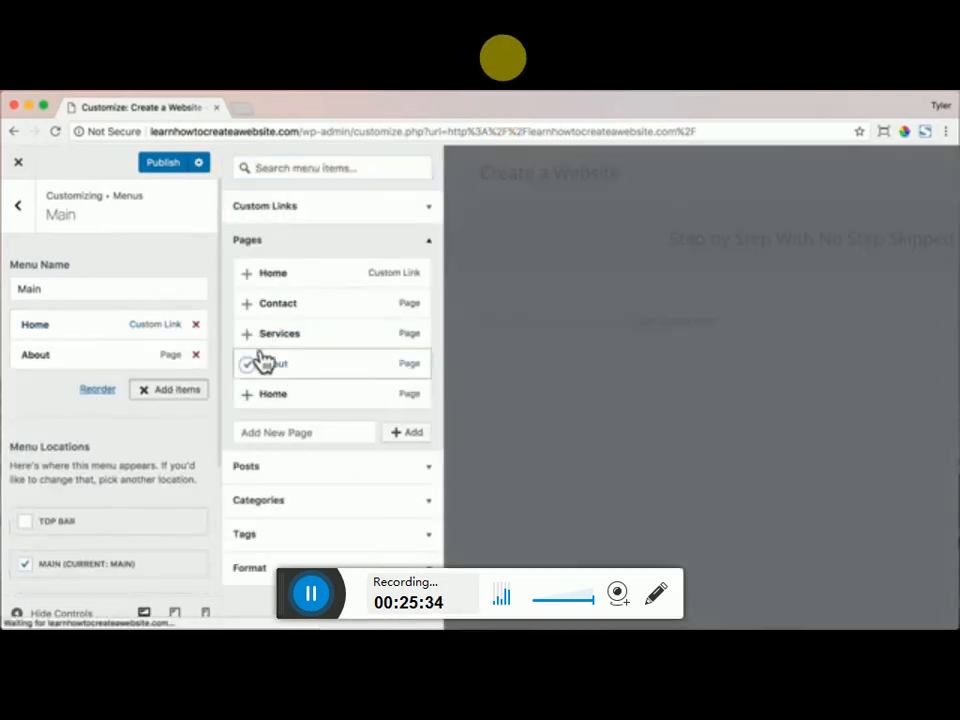
left_click(250, 340)
left_click(250, 312)
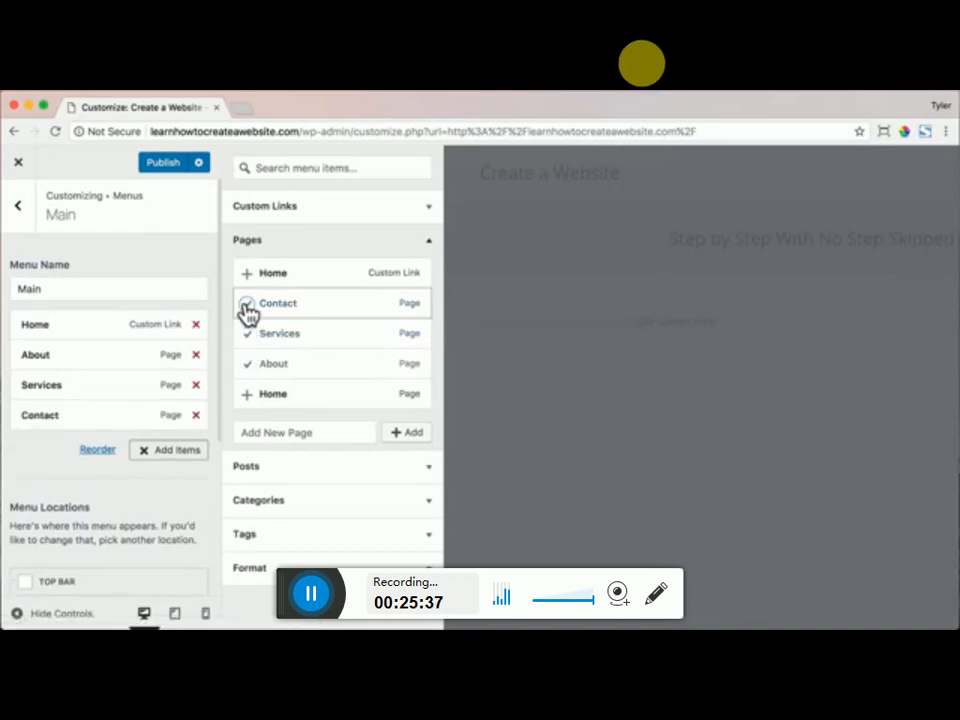
left_click(19, 210)
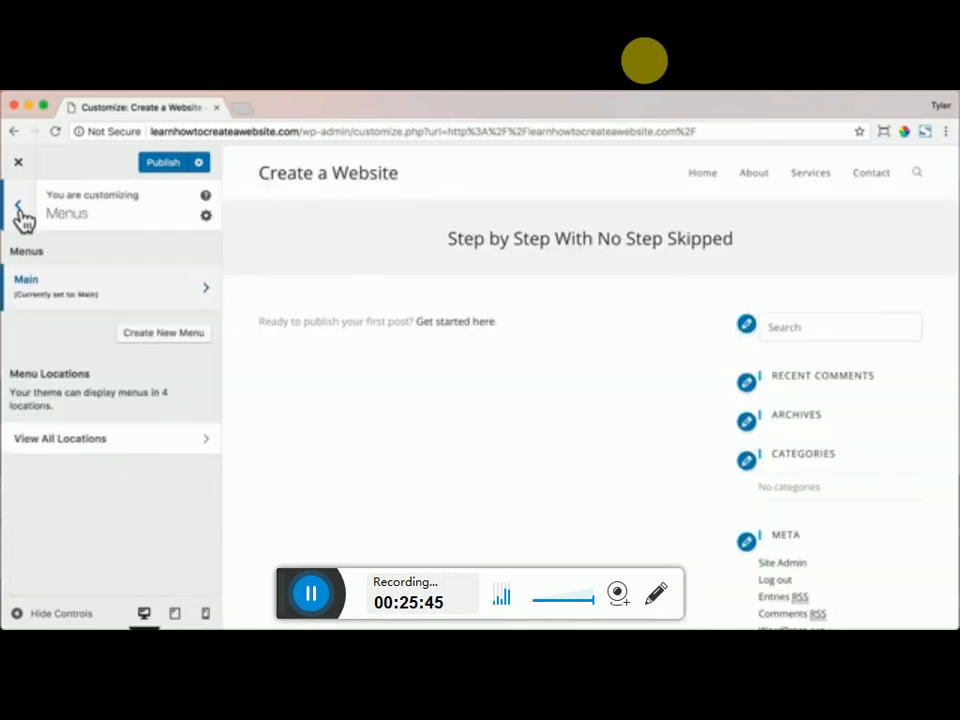
left_click(19, 210)
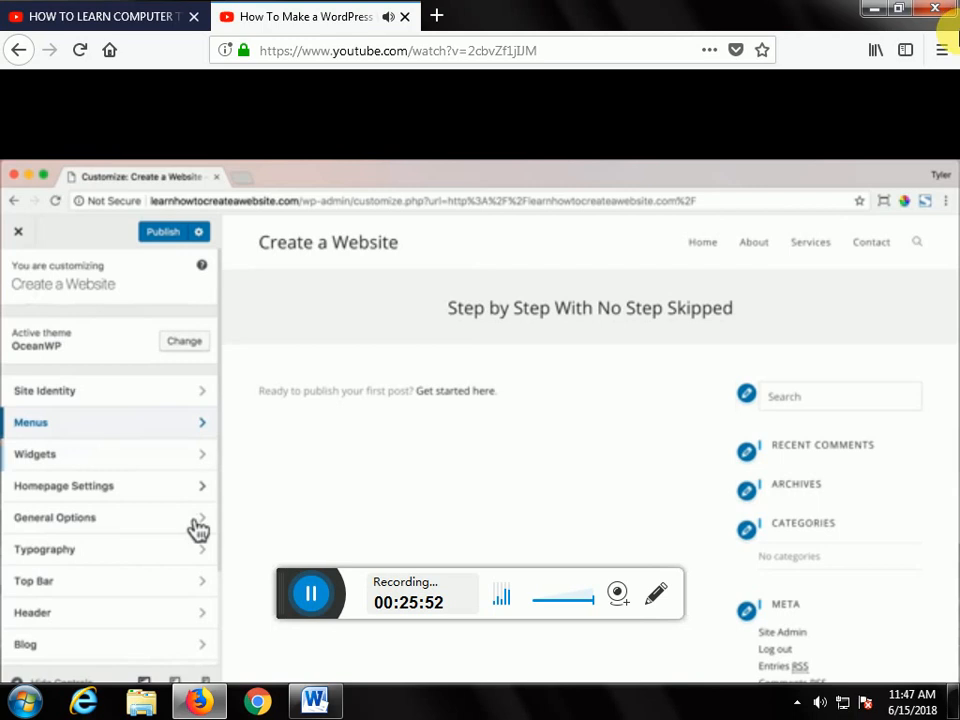
- Minimize the Firefox window and switch back to the Word document
left_click(936, 43)
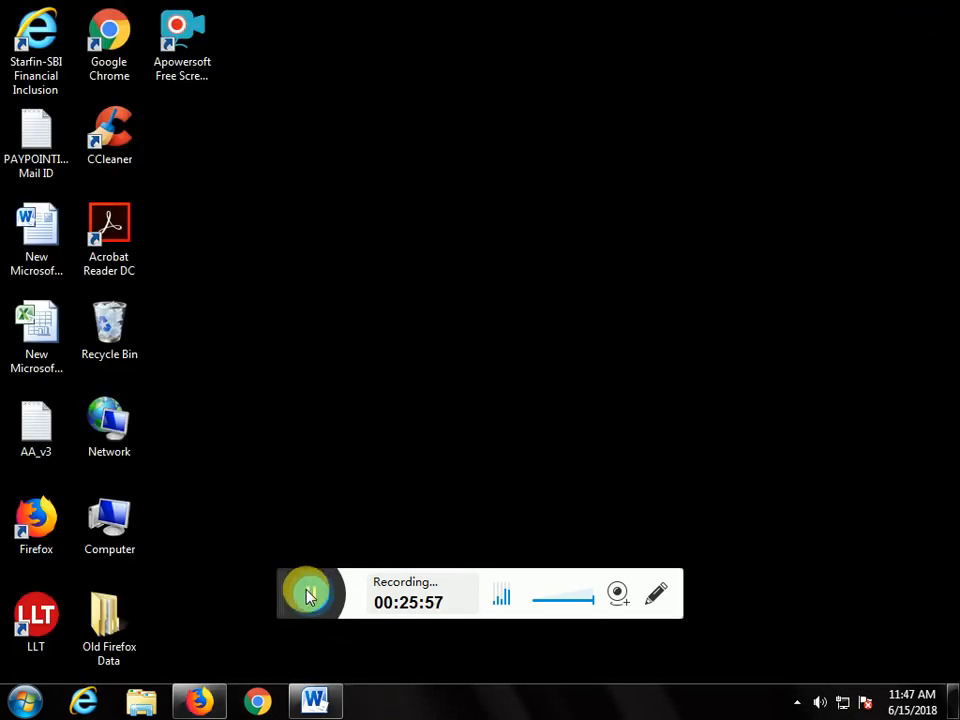
mouse_move(333, 703)
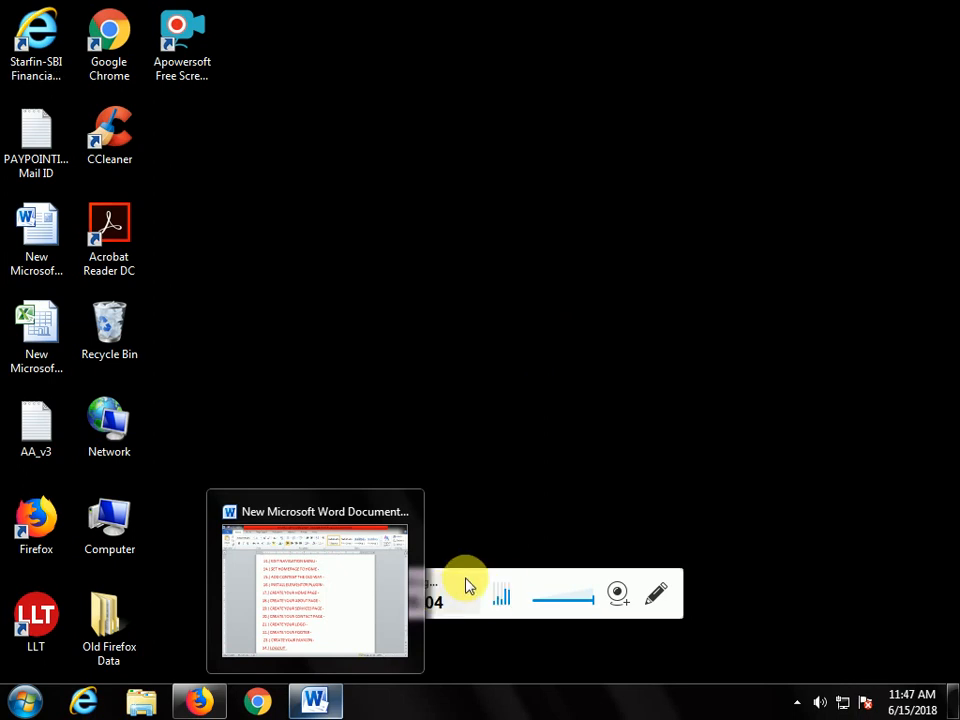
key("alt+Tab")
key("alt+Tab")
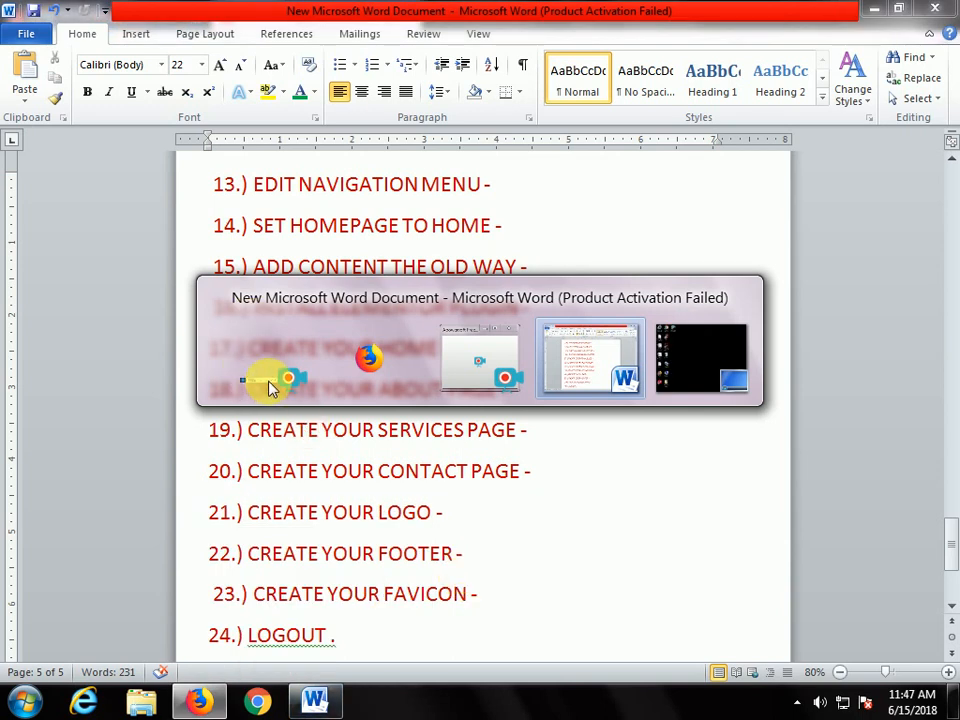
left_click(270, 388)
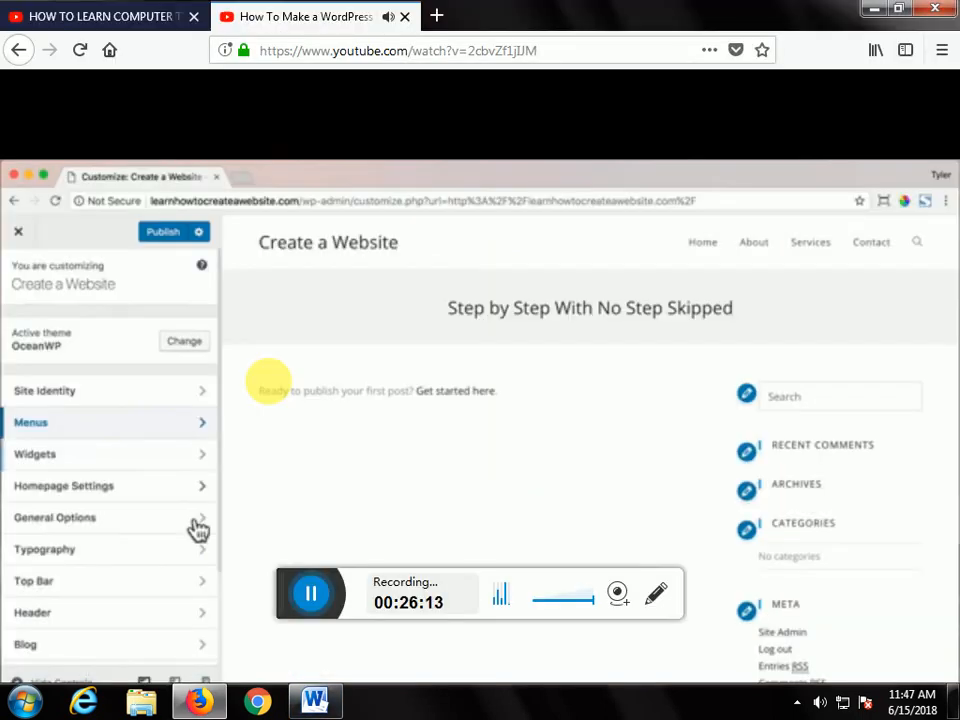
key("alt+Tab")
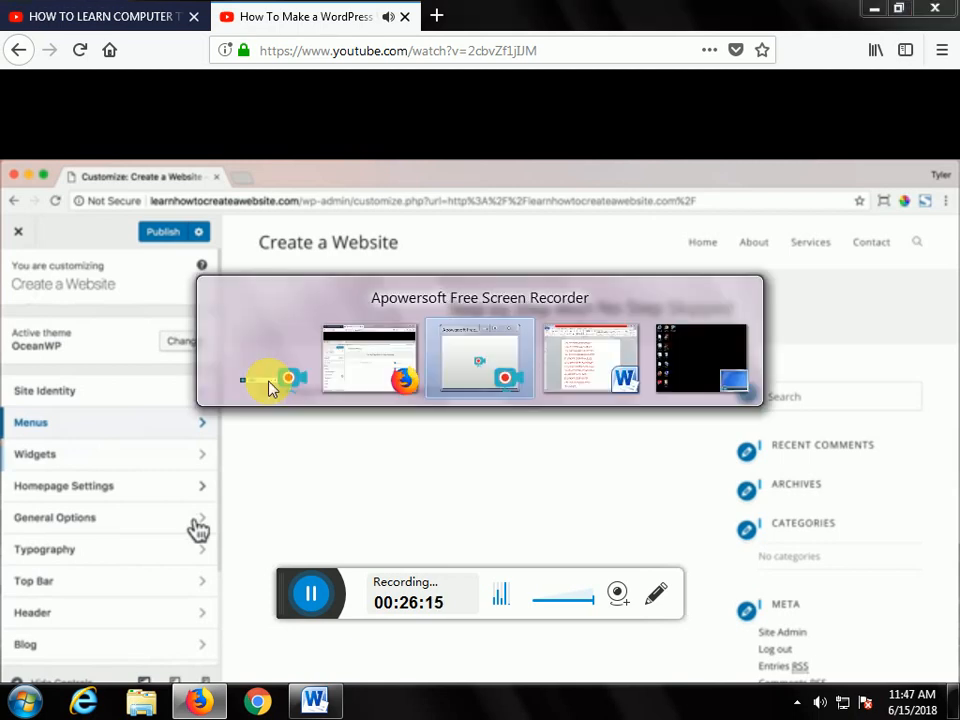
key("alt+Tab")
key("alt+Tab")
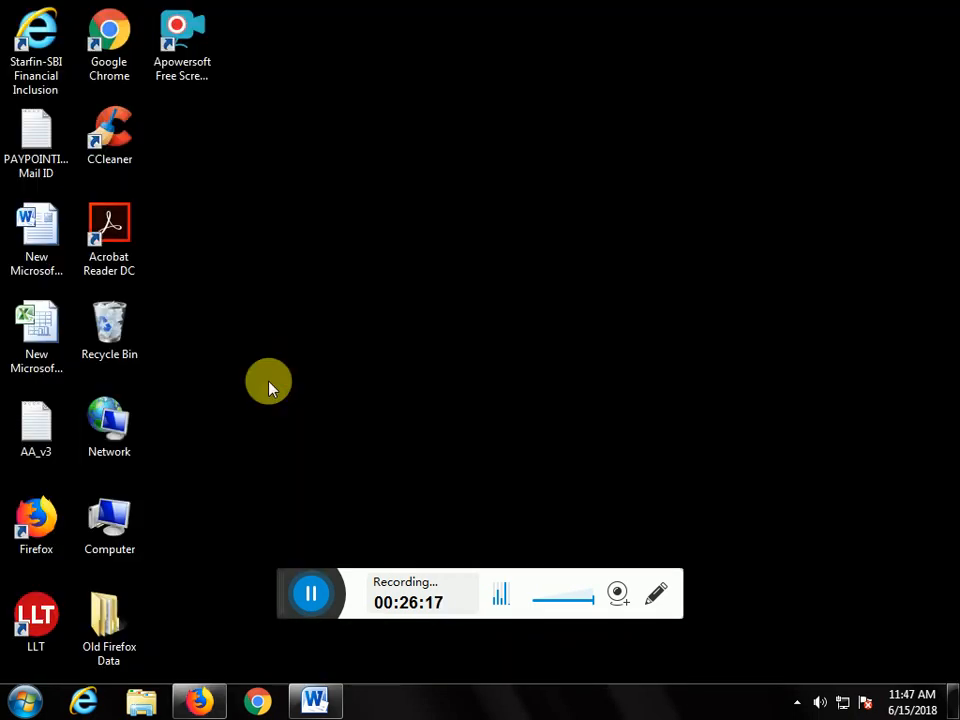